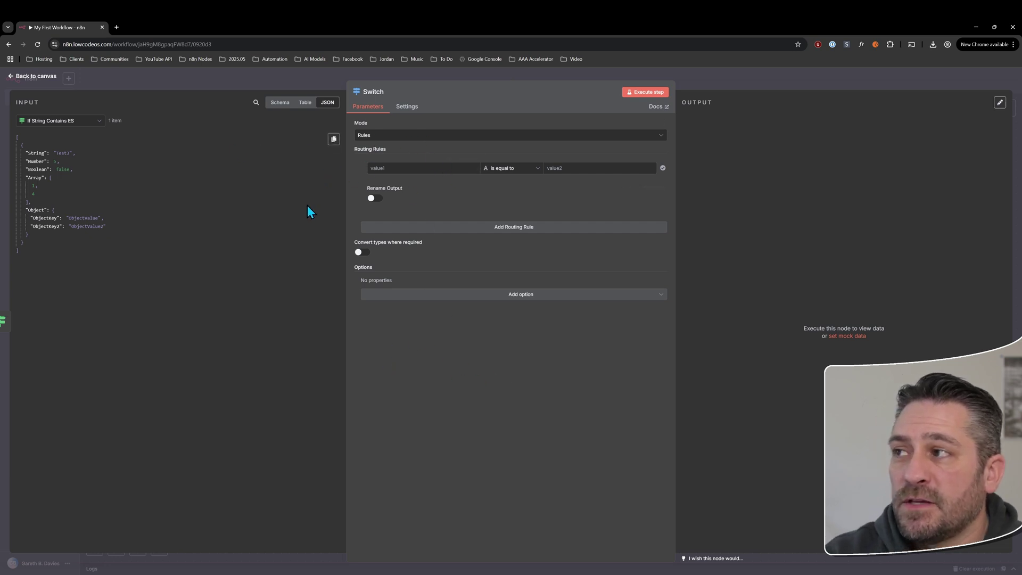
Look through the Switch node's mode options, Rules and Expression, without changing the mode
left_click(366, 136)
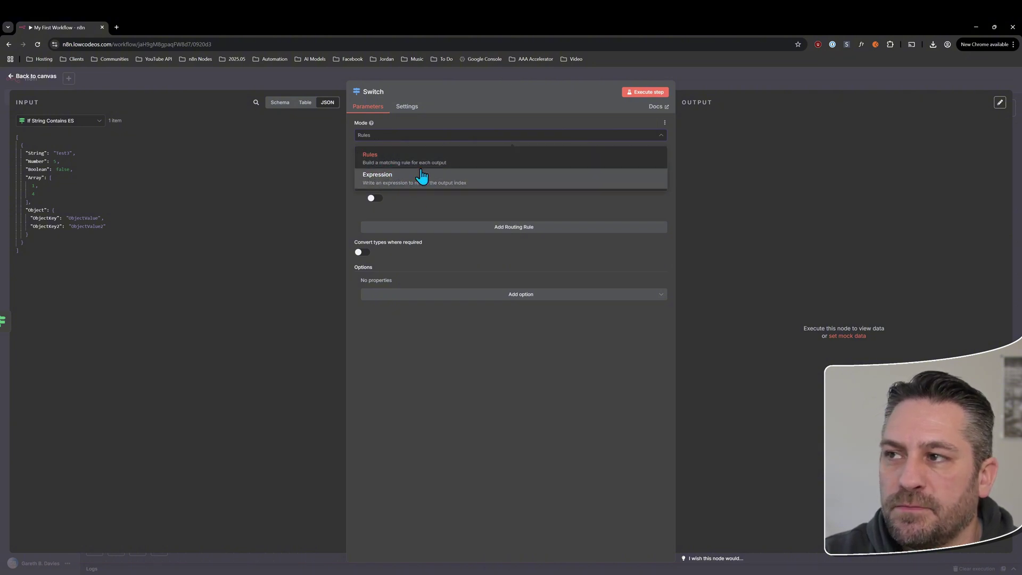
left_click(494, 261)
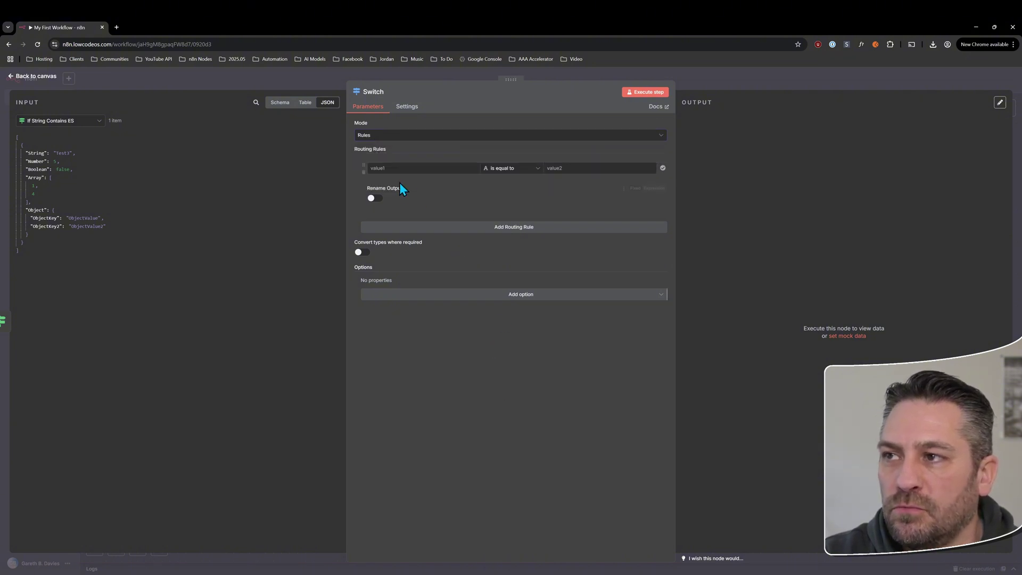
left_click(372, 137)
left_click(452, 341)
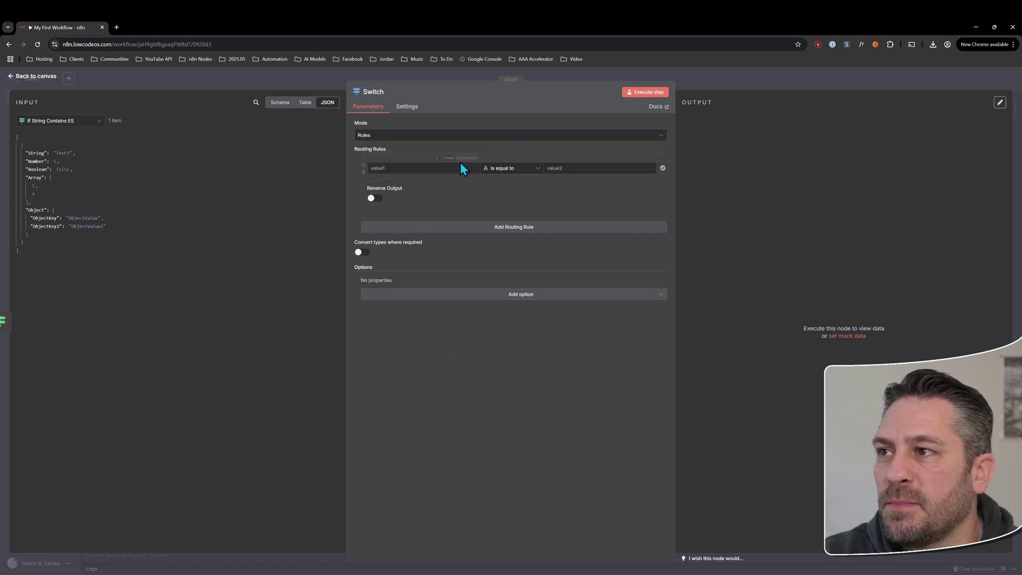
Inspect the field mapping in the Set Variables via JSON node and reopen the Switch node
left_click(27, 77)
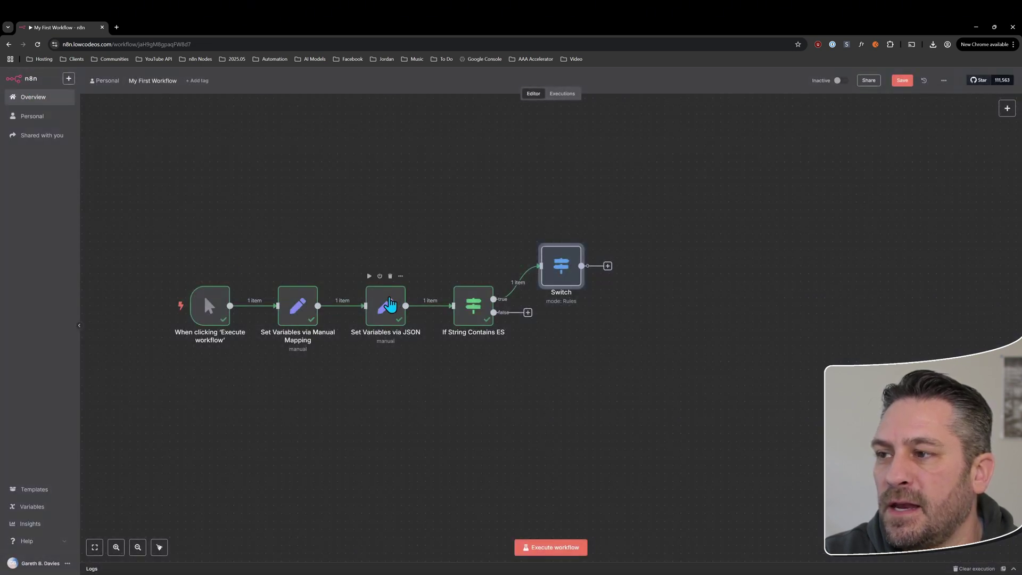
double_click(389, 304)
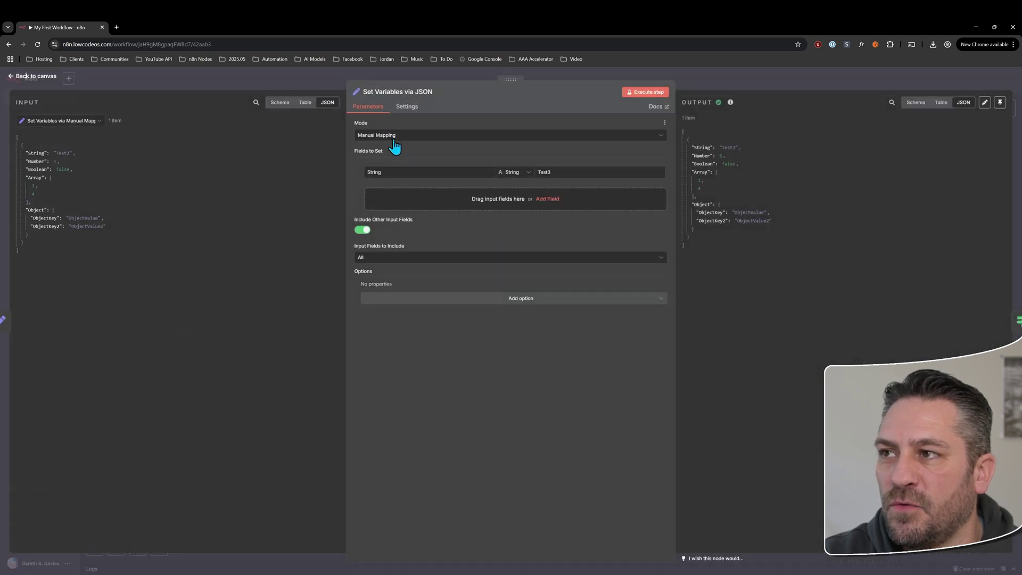
left_click(404, 171)
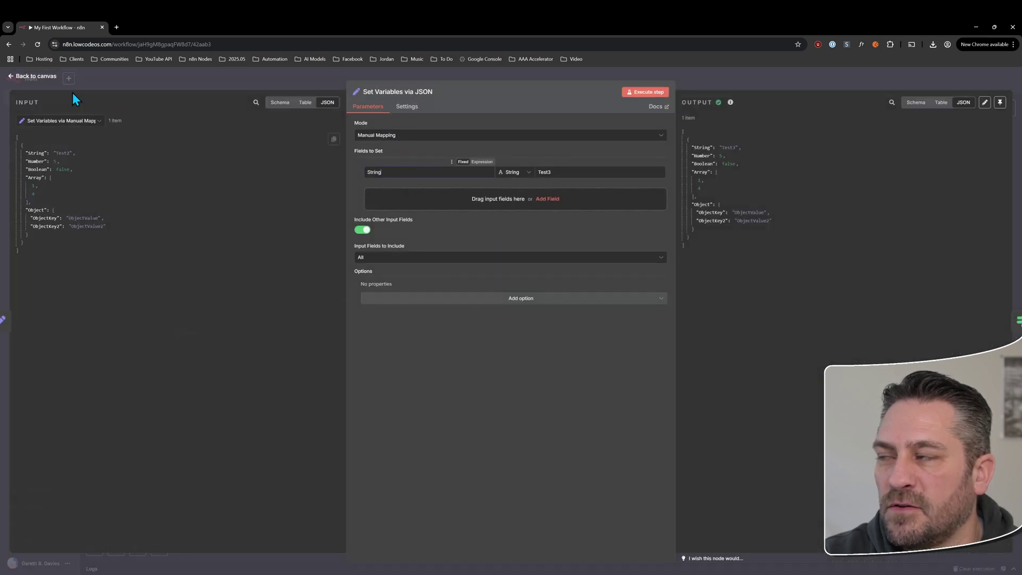
left_click(42, 74)
double_click(573, 271)
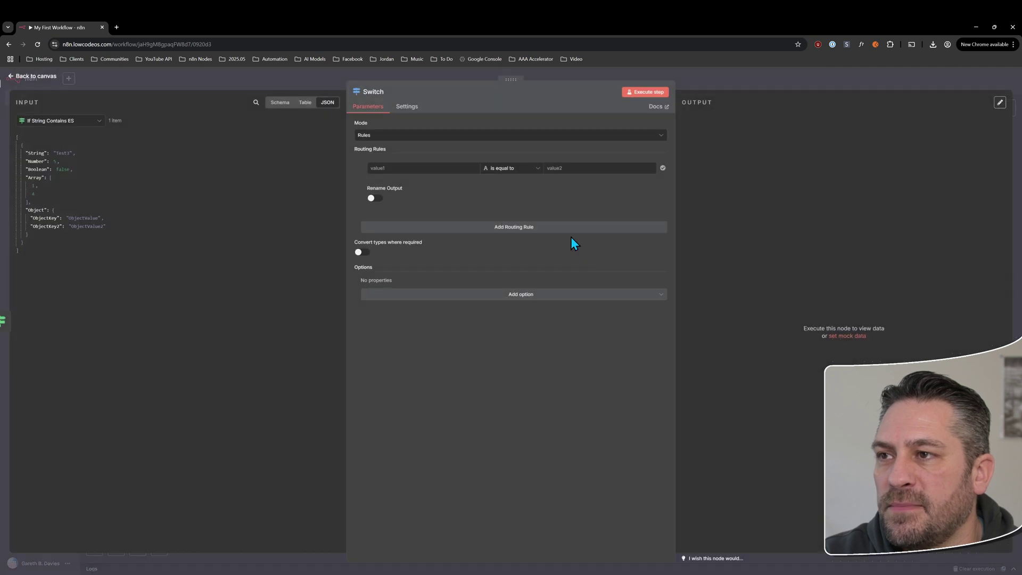
Add three more routing rules to the Switch node and delete the last two
left_click(512, 229)
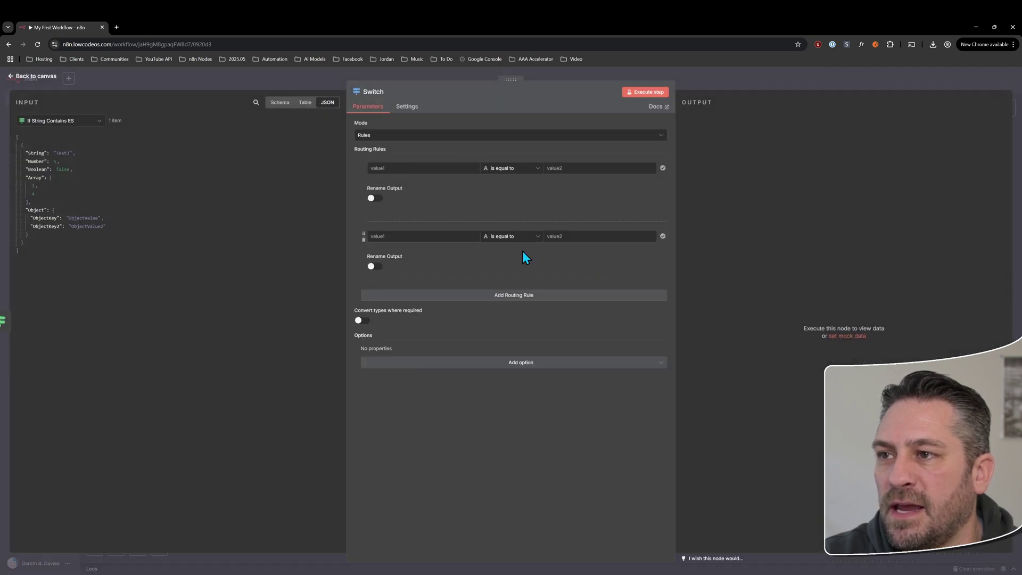
left_click(524, 297)
left_click(520, 365)
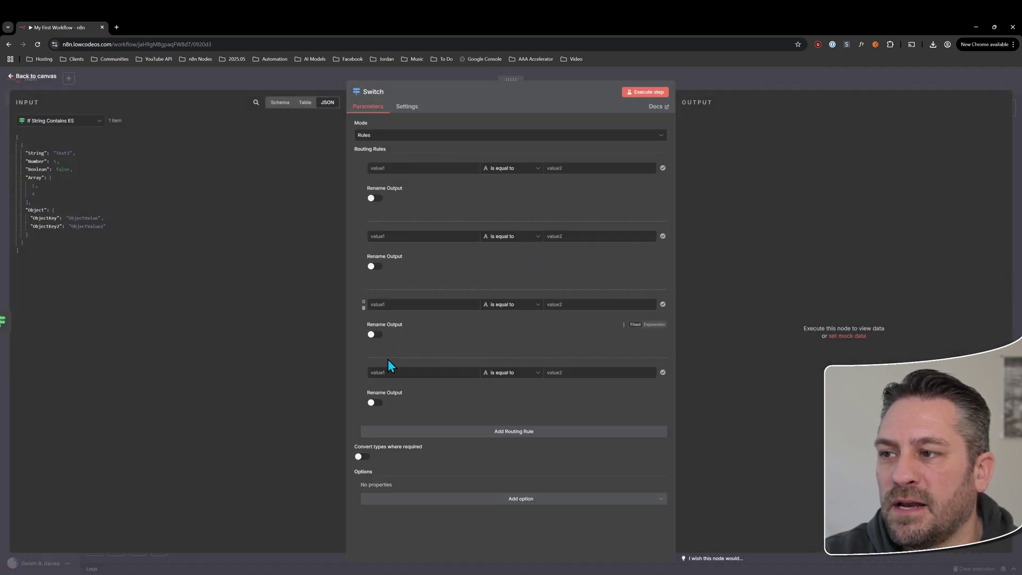
left_click(364, 377)
left_click(365, 309)
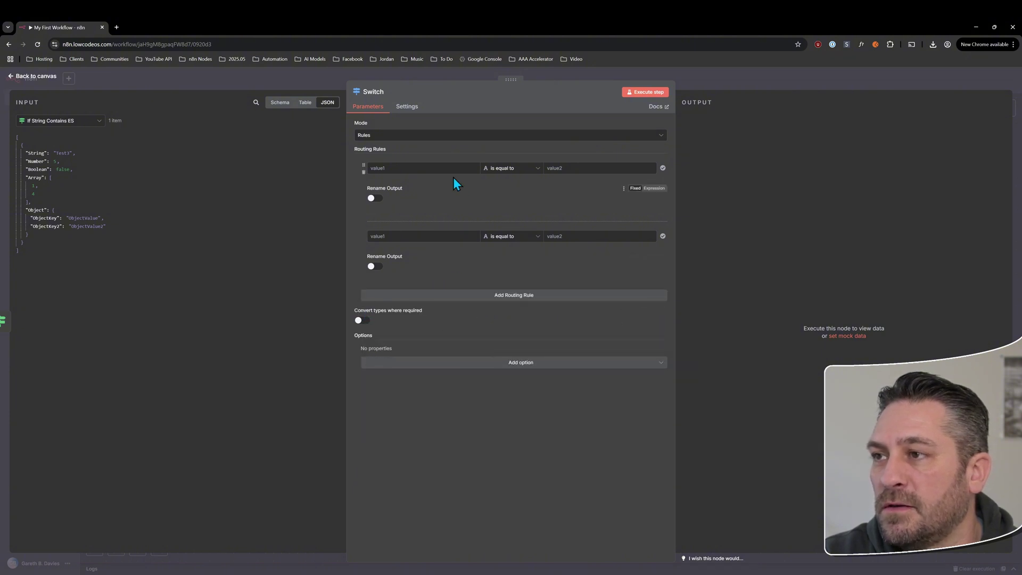
Set the first routing rule to check that the input field {{ $json.String }} contains "es"
left_click(432, 170)
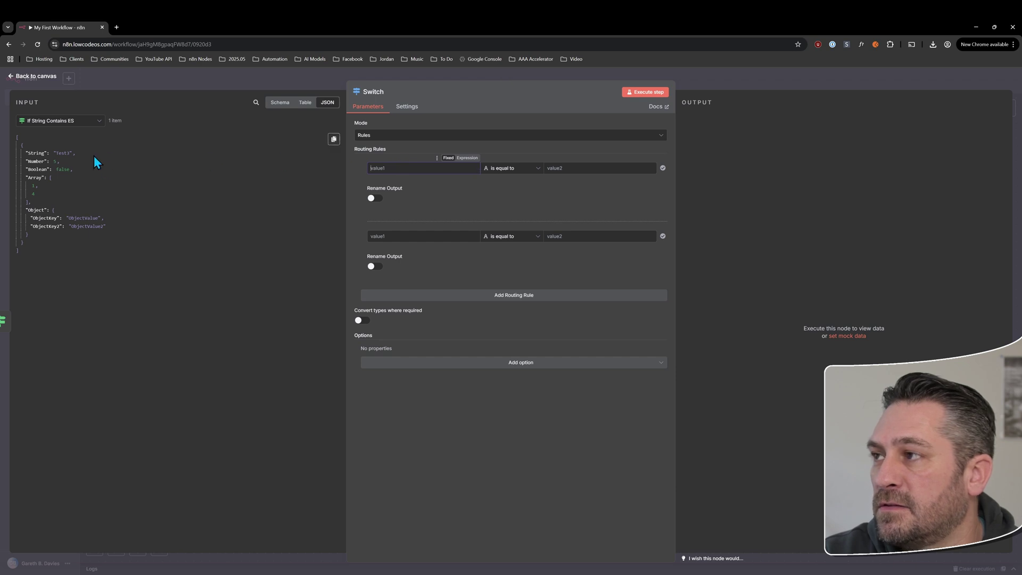
left_click_drag(39, 150, 383, 168)
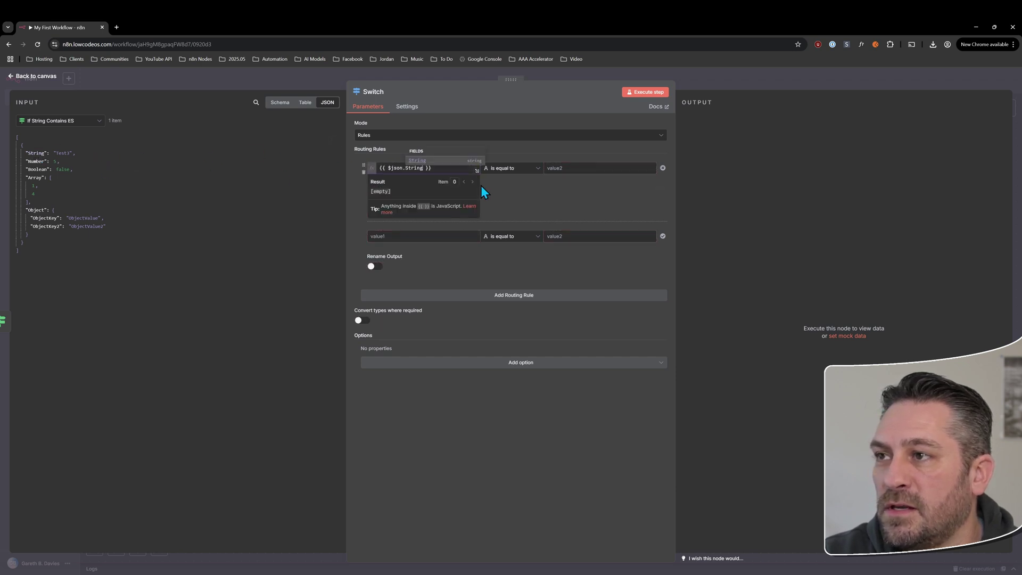
left_click(587, 167)
left_click(530, 169)
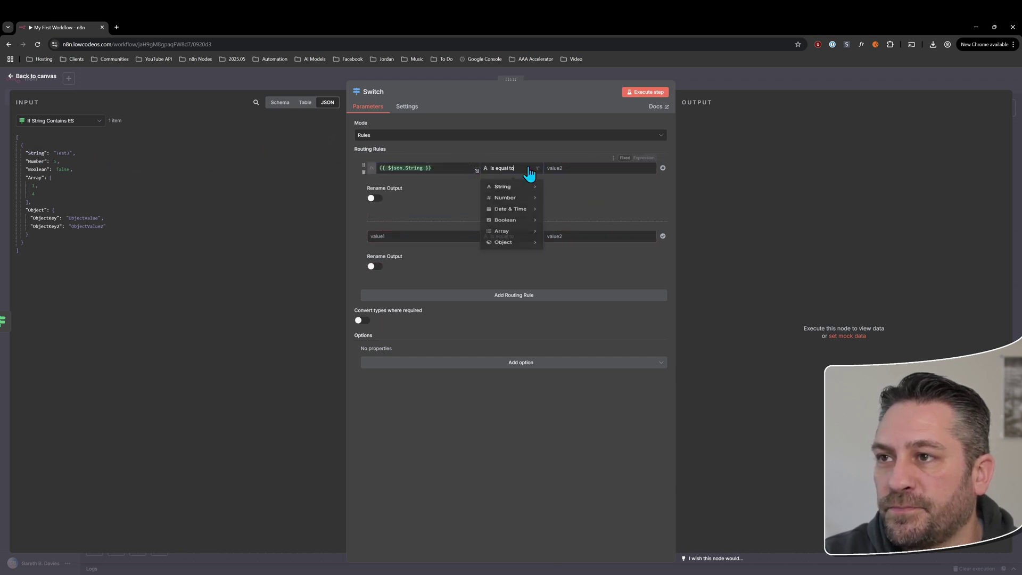
mouse_move(525, 190)
left_click(573, 284)
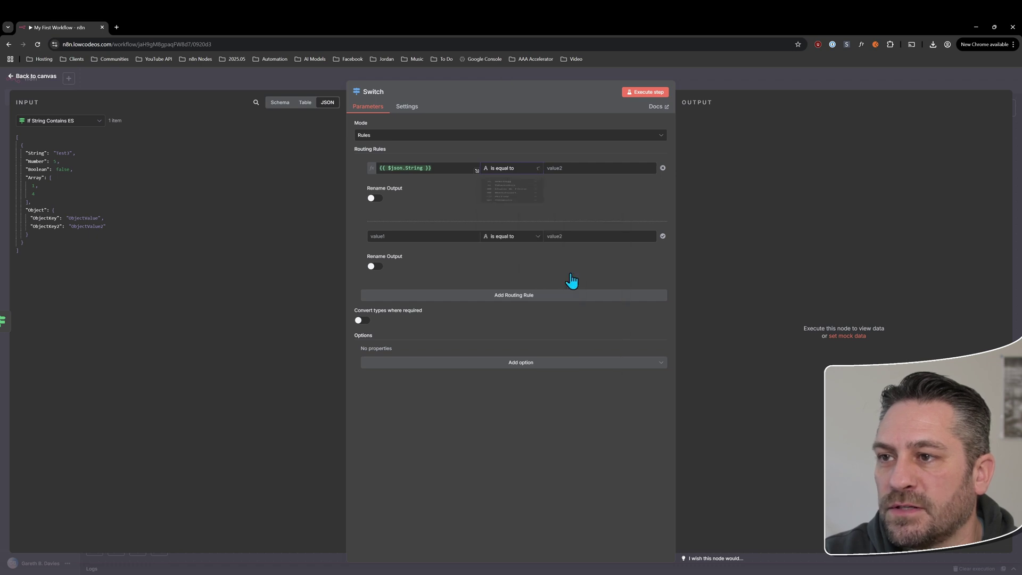
left_click(573, 165)
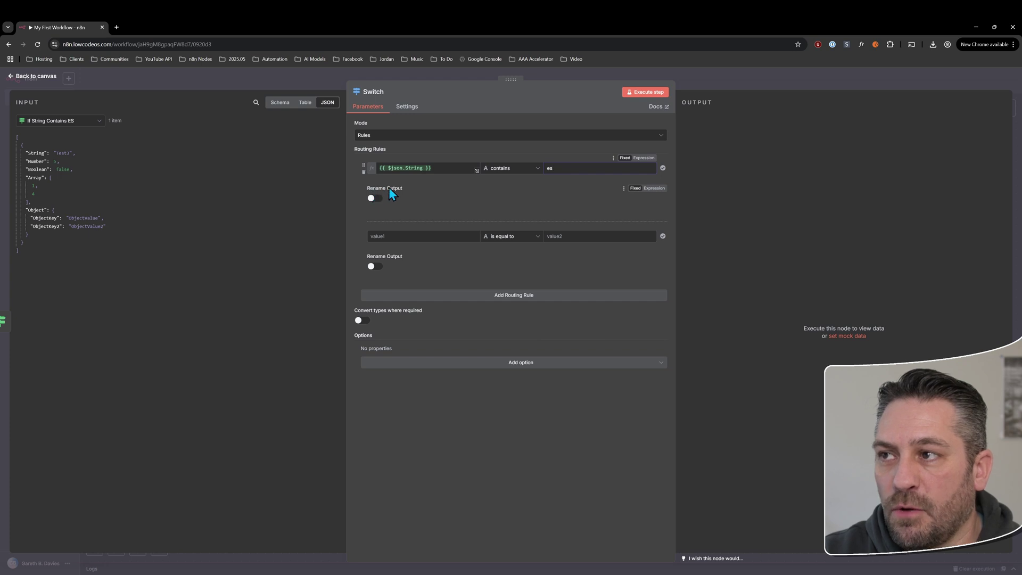
Try switching output renaming on and off for the first rule, and delete the empty second routing rule
left_click(373, 199)
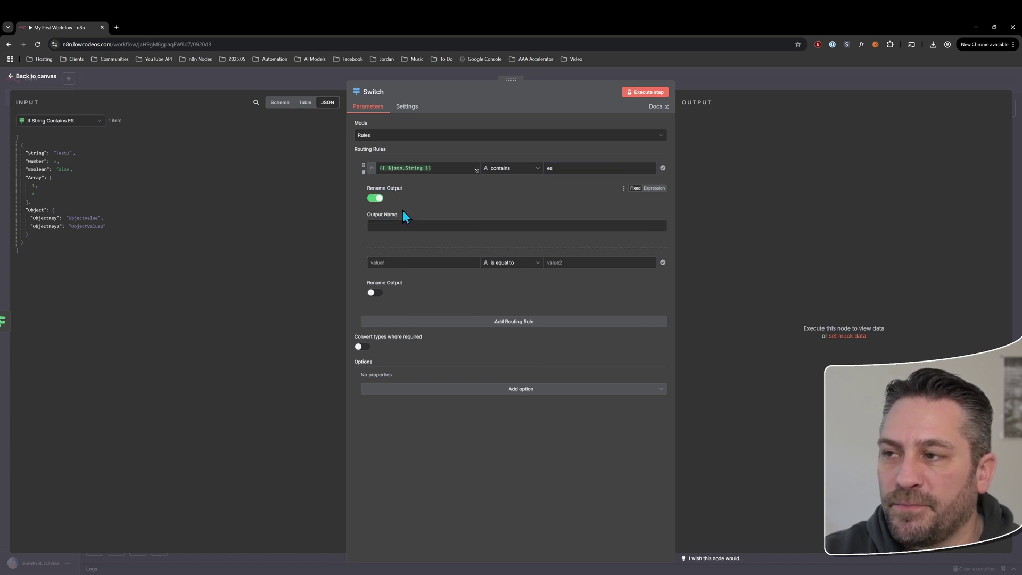
left_click(375, 200)
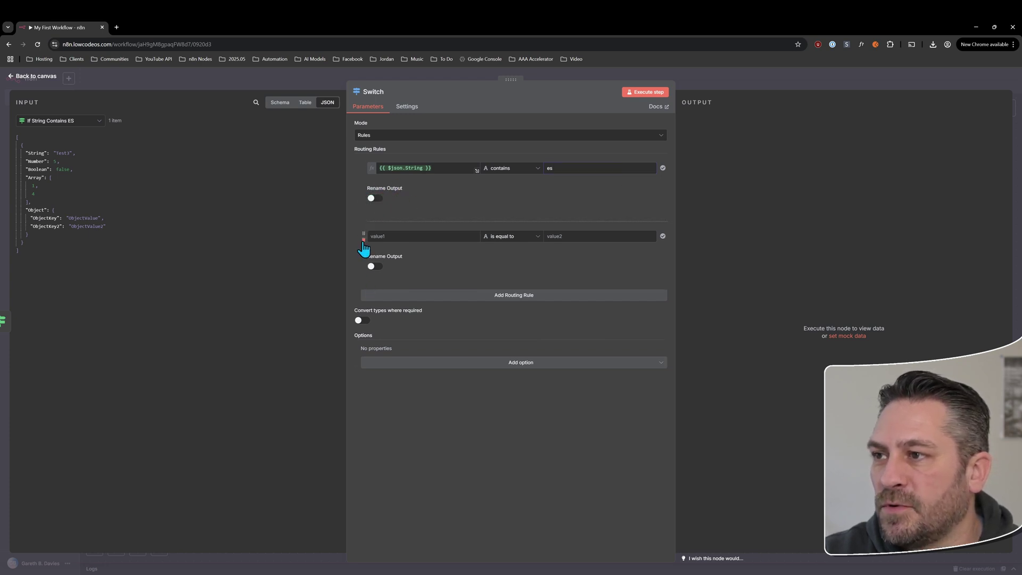
left_click(363, 240)
left_click(42, 78)
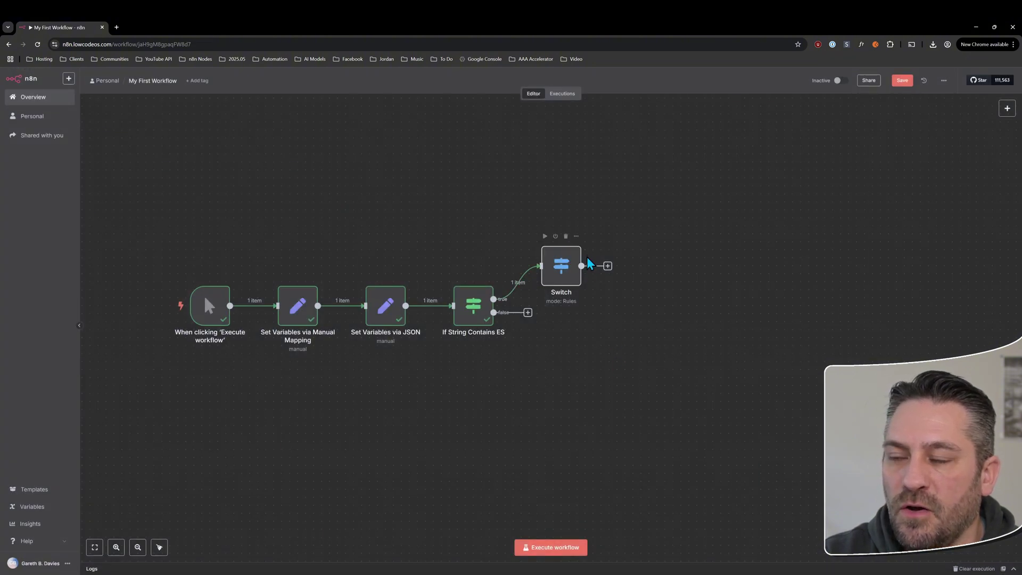
Add a second, empty routing rule to the Switch node and return to the workflow canvas
double_click(566, 265)
left_click(491, 229)
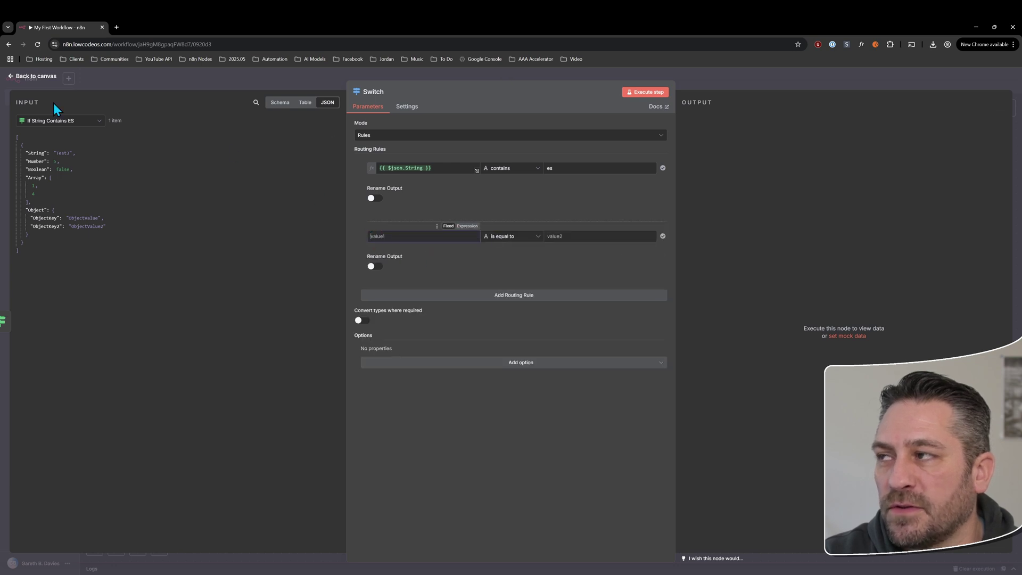
left_click(37, 77)
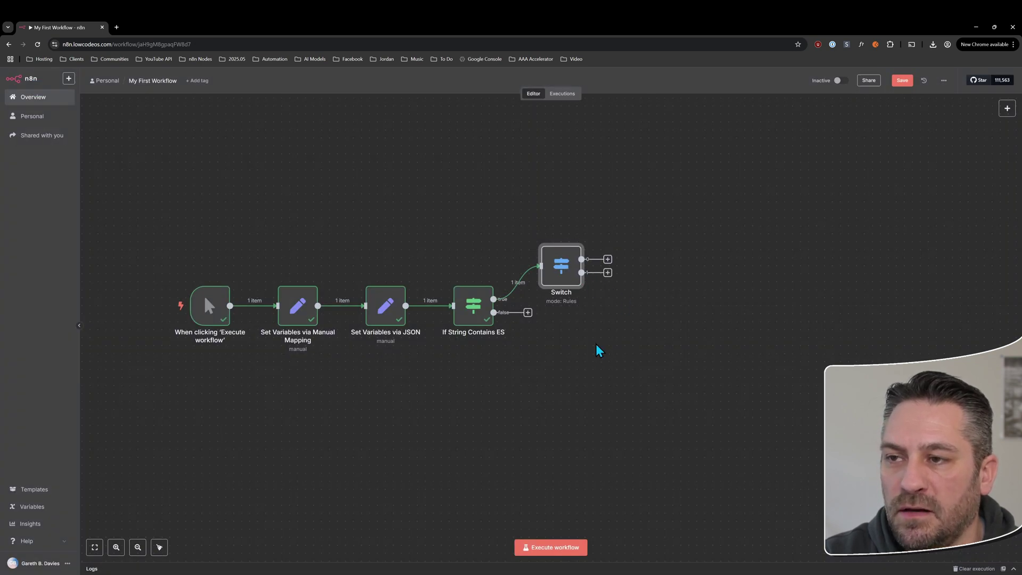
Enable output renaming for the Switch's first routing rule and name the output "String Contains 'ES'"
double_click(558, 262)
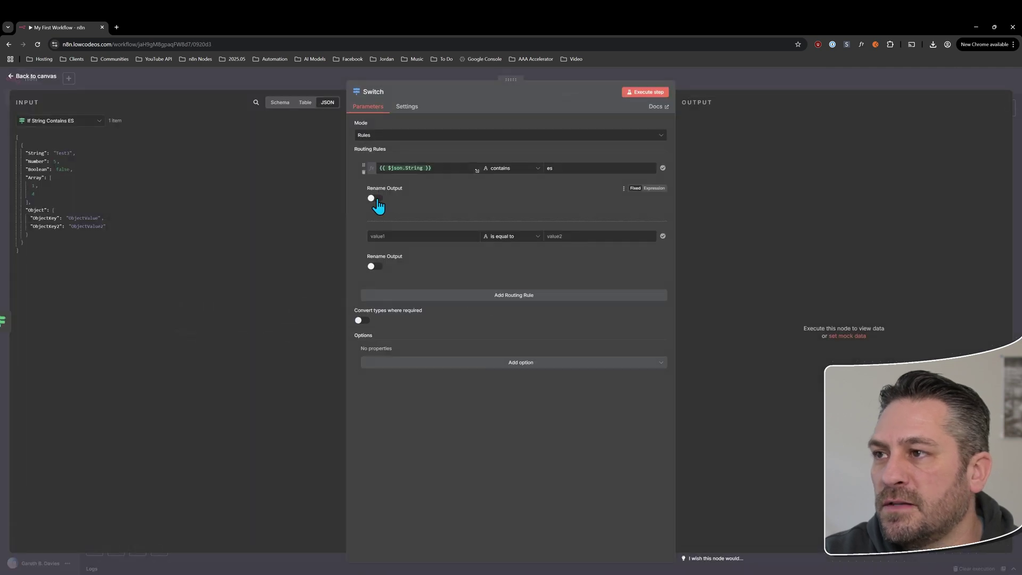
left_click(376, 198)
left_click(439, 221)
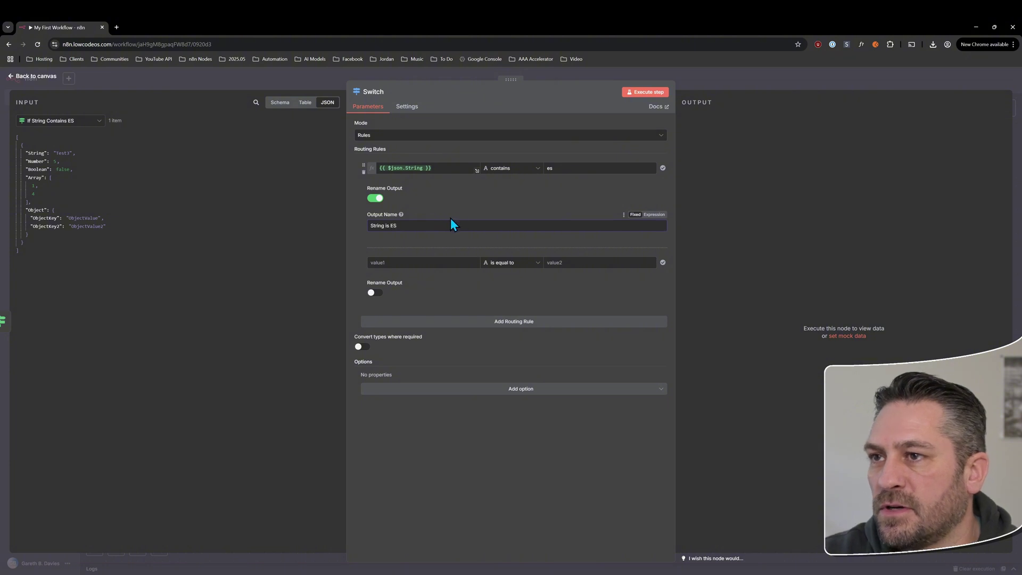
key("BackSpace")
type("Contain")
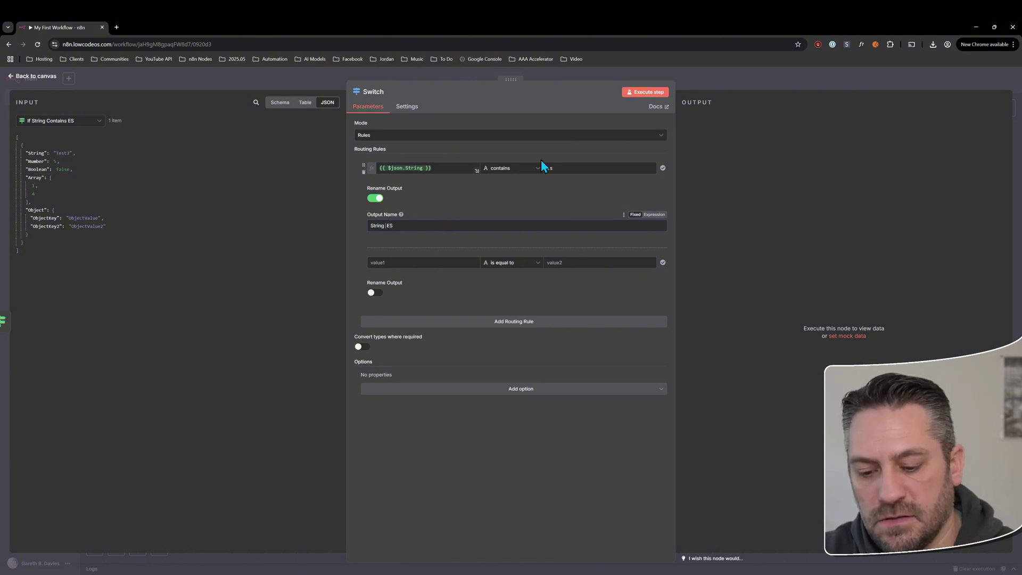
type("s")
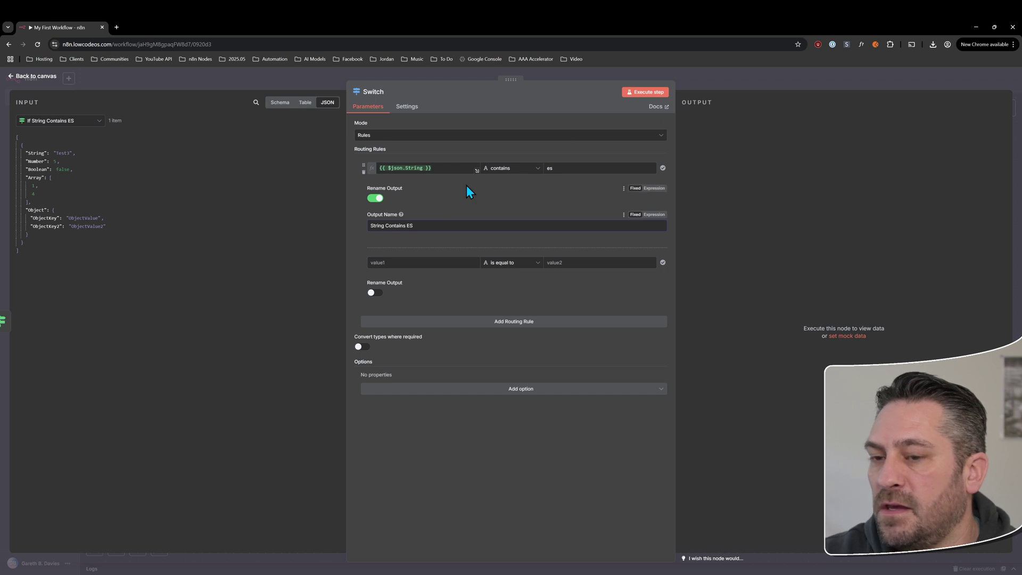
key("Right")
type("'ES'")
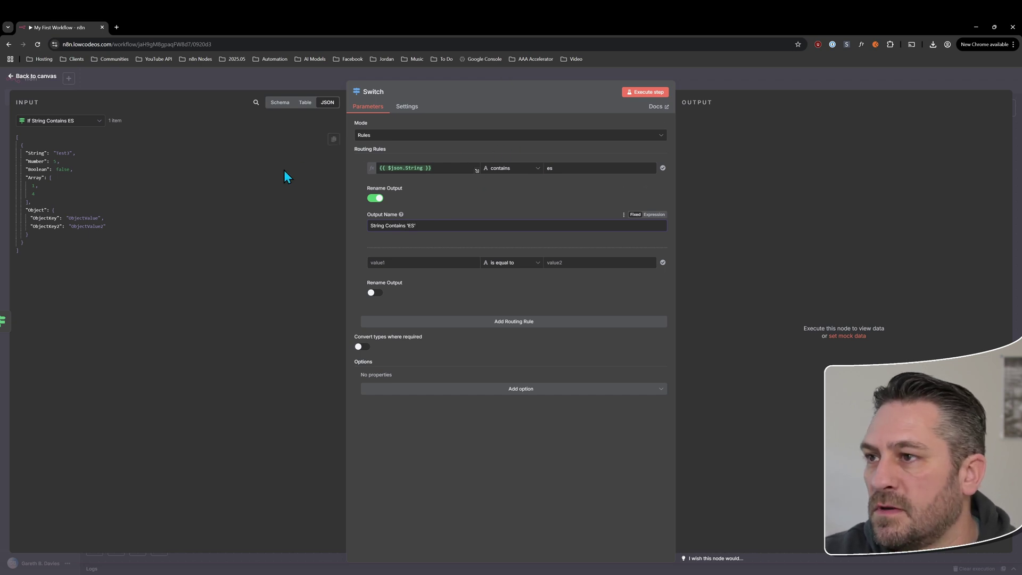
left_click(43, 81)
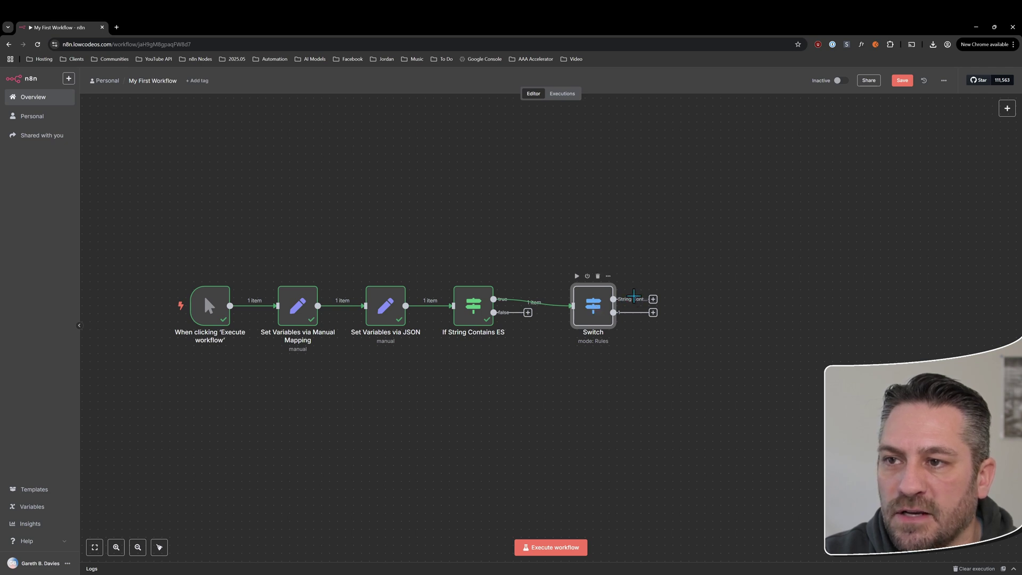
Try an If node on the Switch's String Contains 'ES' output, and disconnect and delete it again
left_click(653, 299)
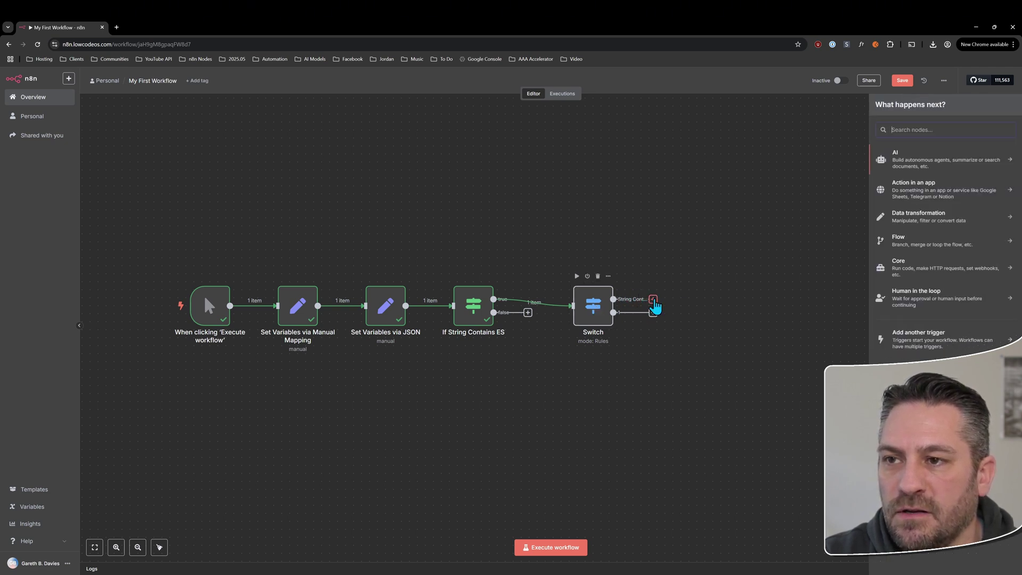
type("If")
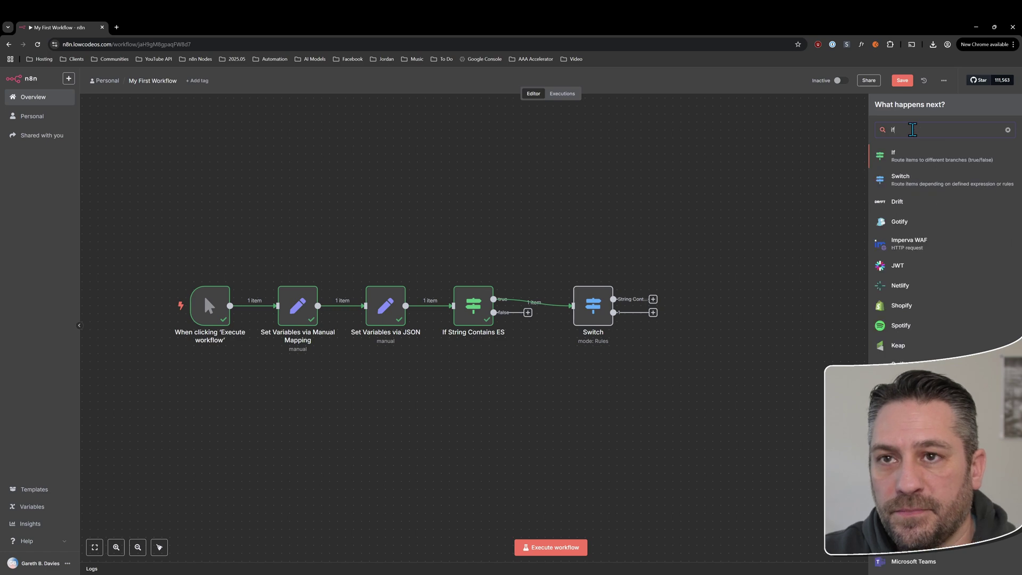
left_click(905, 159)
left_click(60, 84)
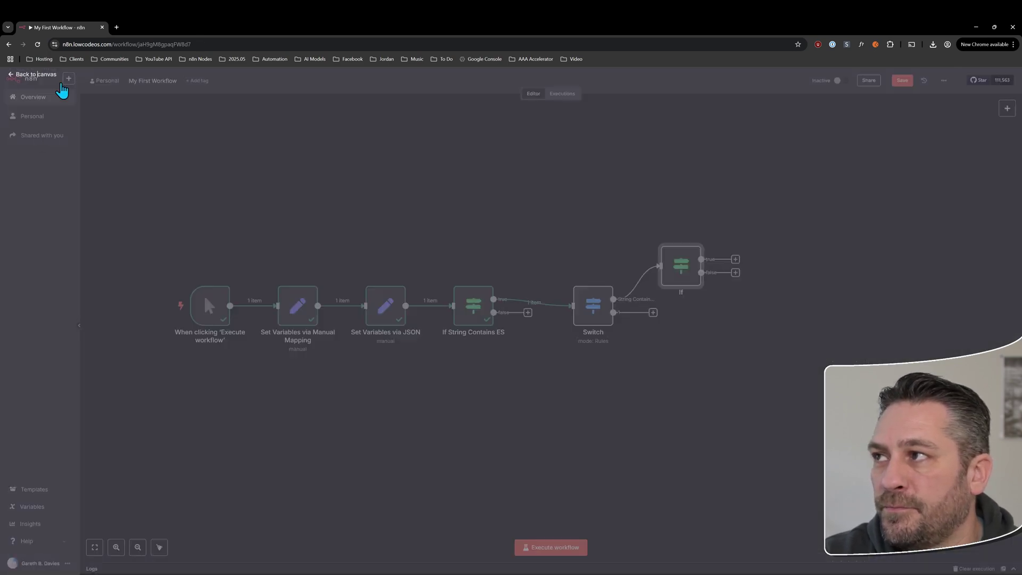
left_click_drag(702, 264, 733, 255)
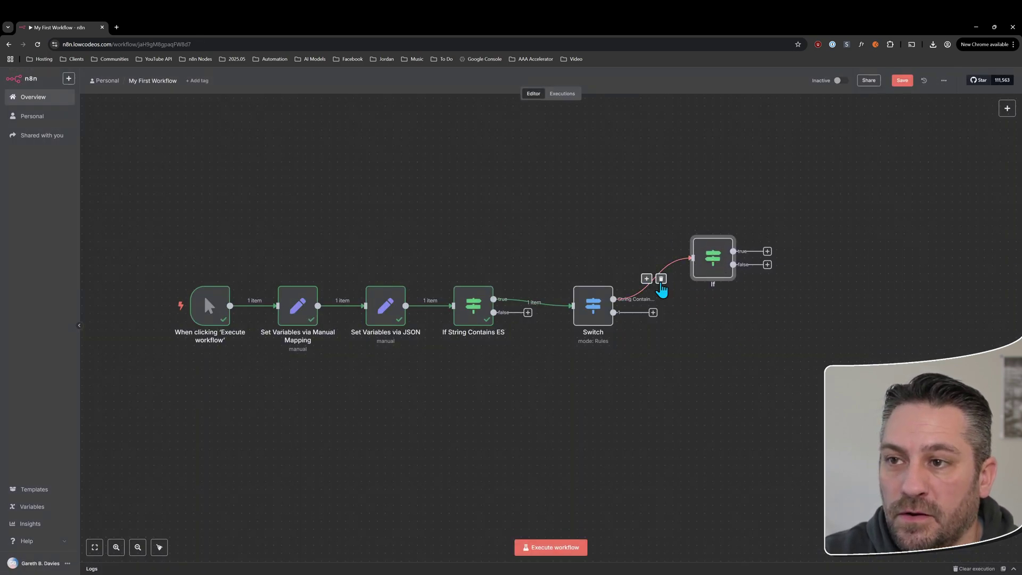
left_click(662, 278)
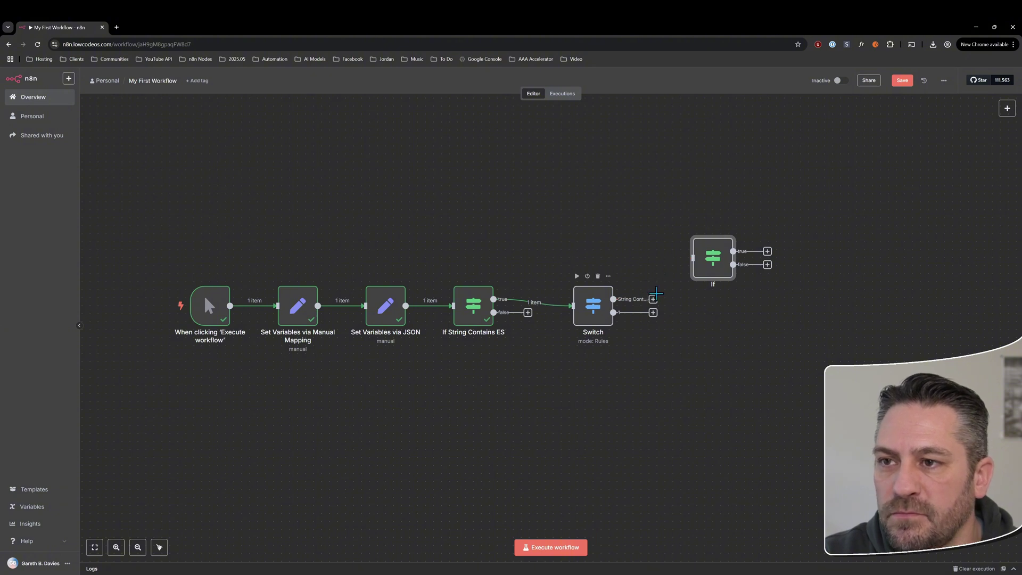
left_click(718, 229)
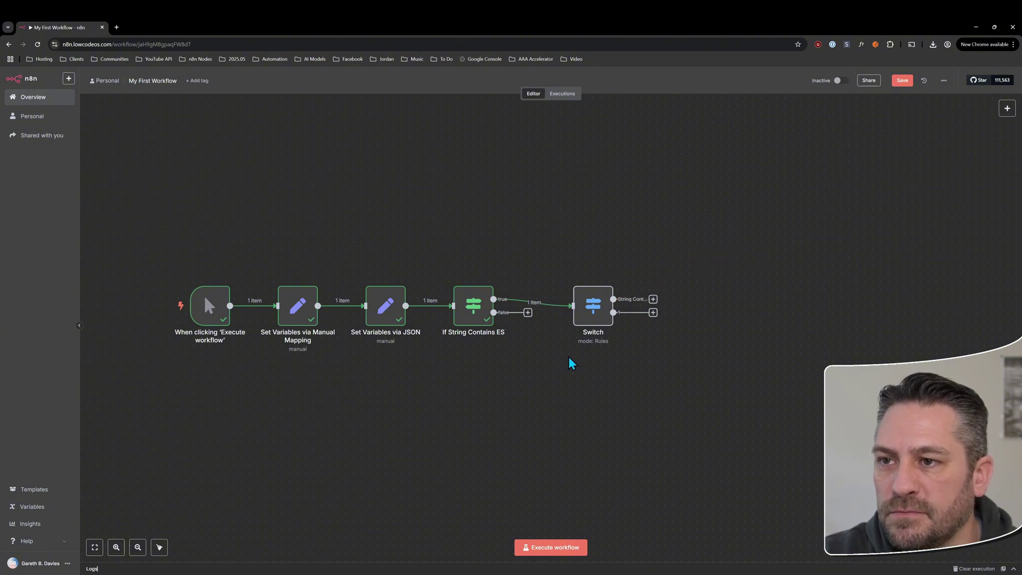
Shorten the first routing rule's output name to "Contains 'ES'" and return to the canvas
double_click(595, 303)
double_click(378, 226)
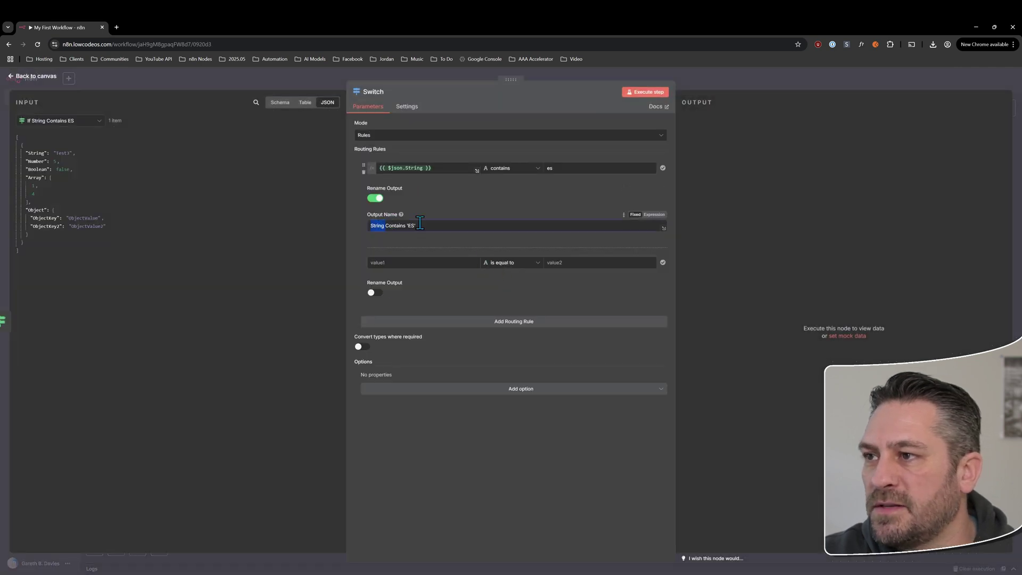
left_click(74, 83)
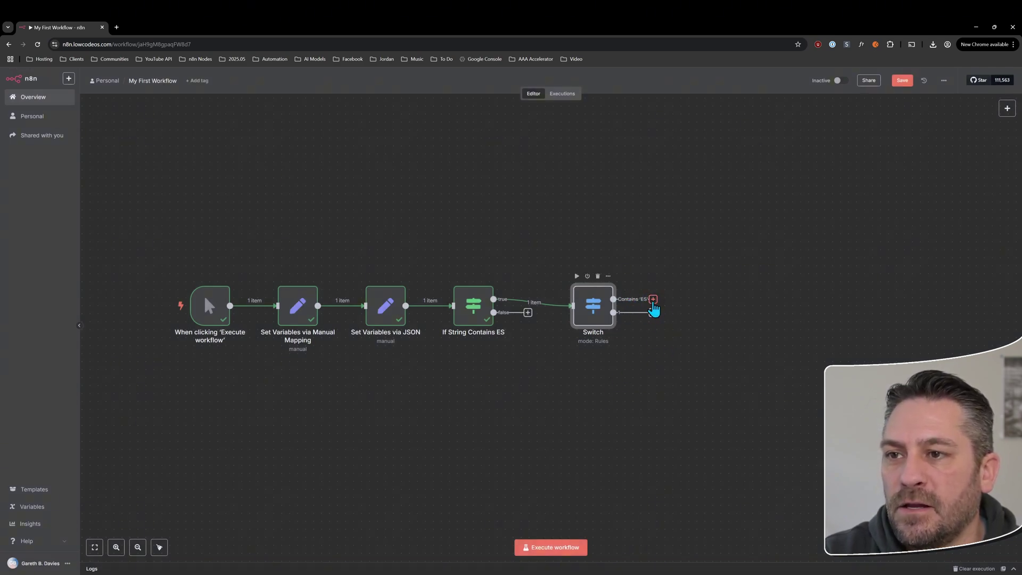
Add an If node to the Switch's Contains 'ES' output and place it above and beyond the Switch on the canvas
left_click(653, 300)
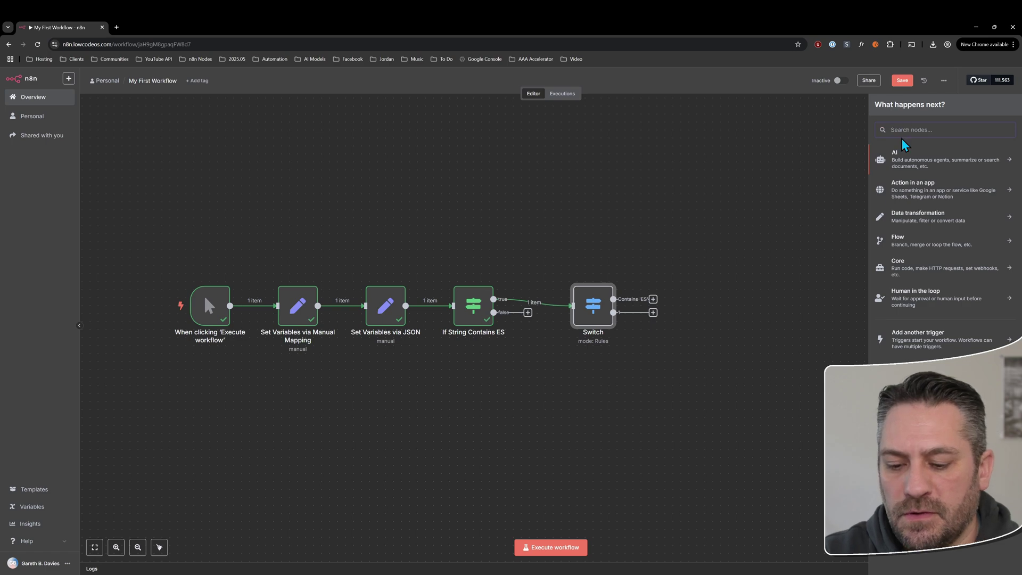
type("If")
left_click(897, 159)
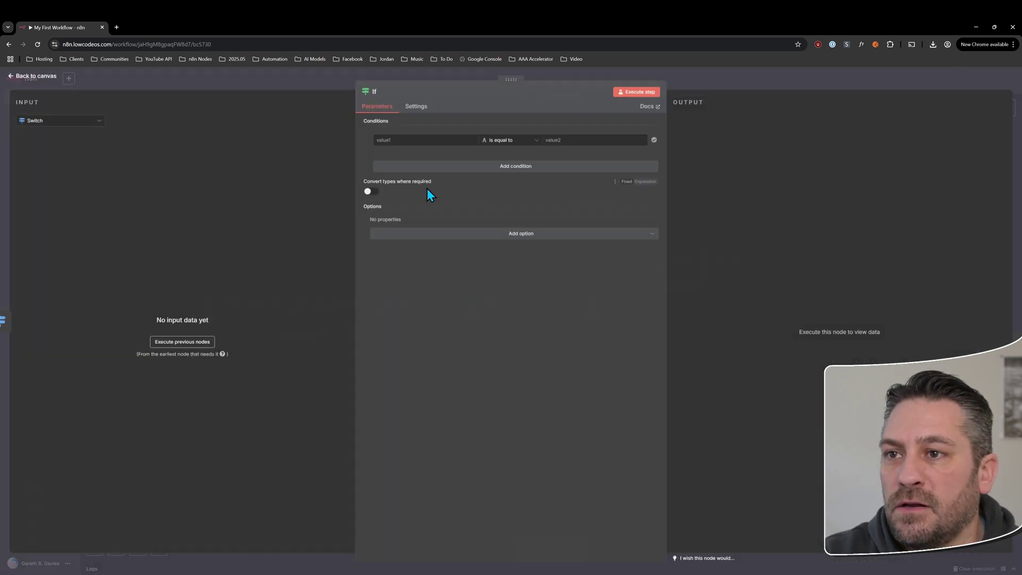
left_click(79, 97)
left_click_drag(682, 270, 730, 240)
Try prefixing the first routing rule's output name with "String", and remove the prefix again
double_click(586, 301)
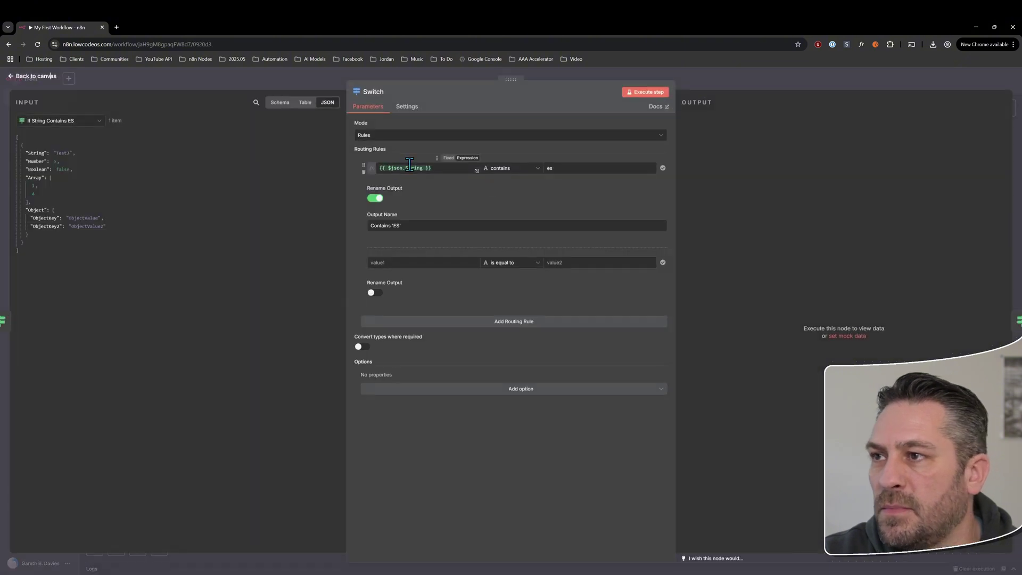
left_click(443, 220)
key("Home")
type("String")
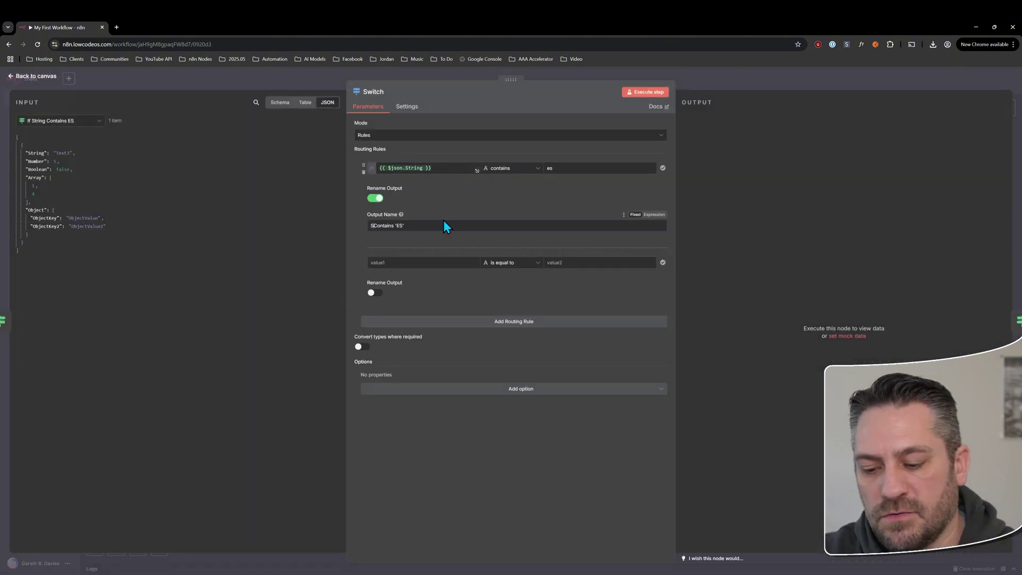
left_click(47, 77)
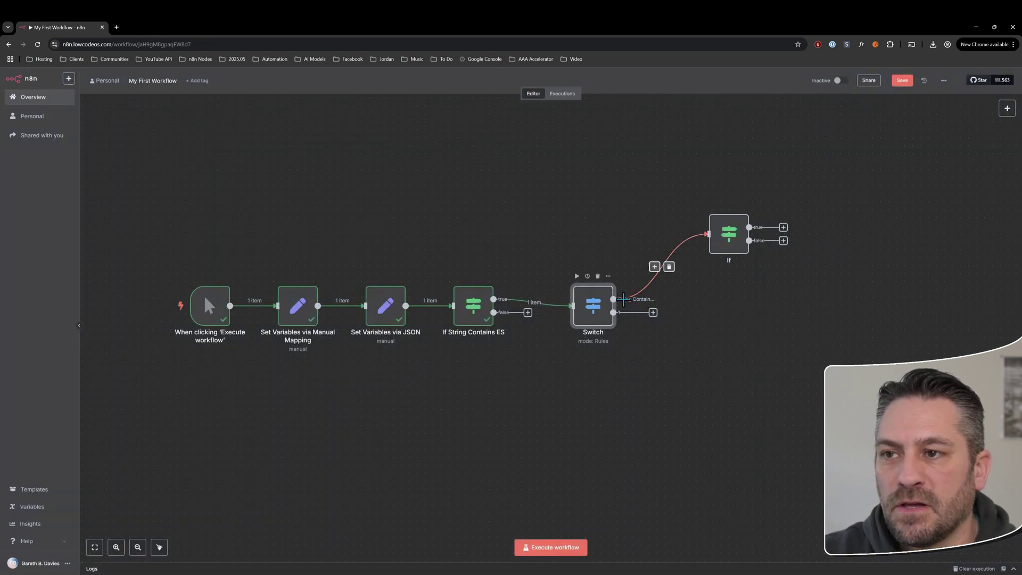
double_click(596, 308)
left_click_drag(371, 226, 393, 225)
key("BackSpace")
left_click(33, 76)
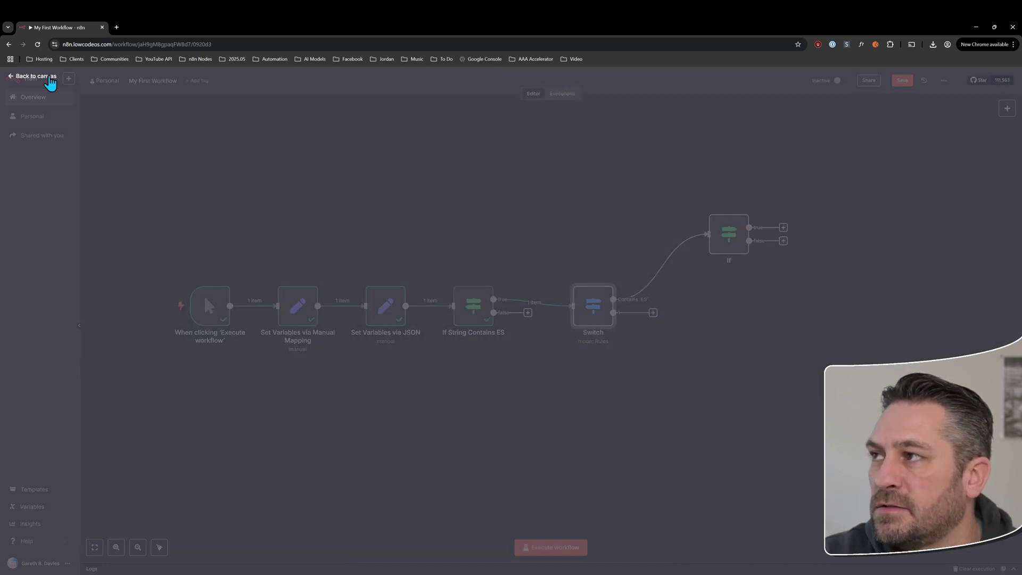
Move the If node closer to the Switch's Contains 'ES' output
left_click_drag(734, 240, 693, 279)
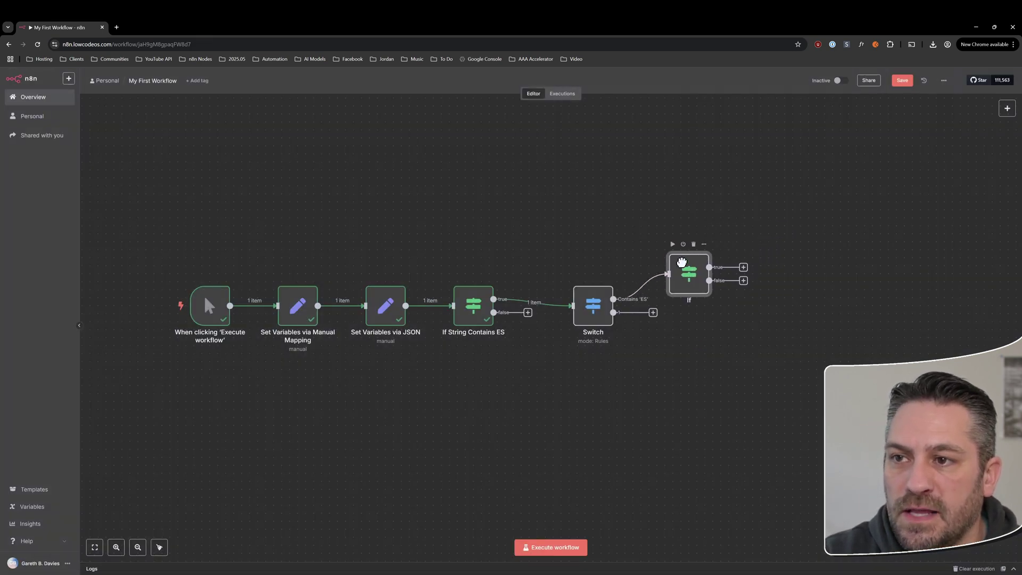
left_click(653, 312)
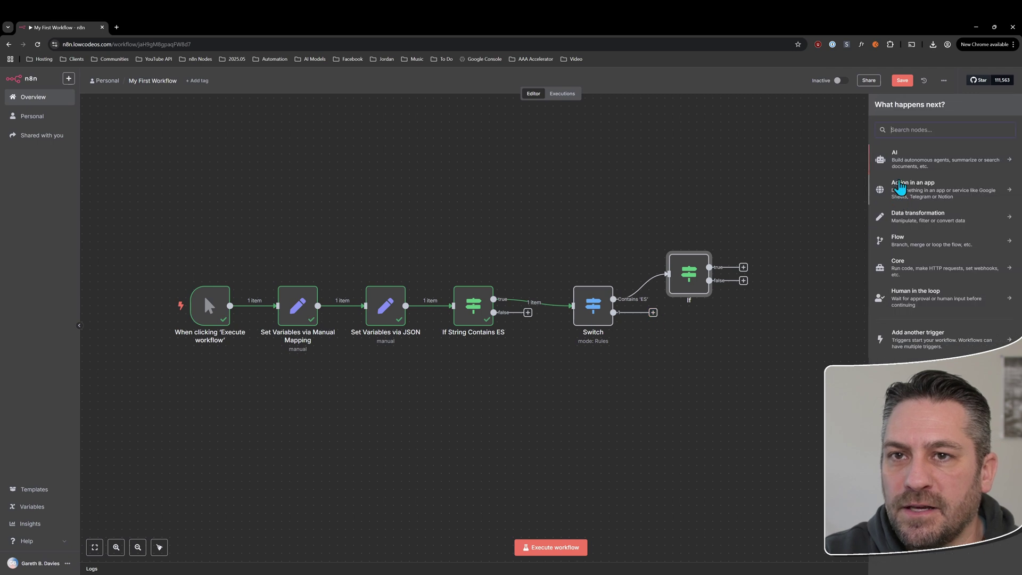
left_click(670, 390)
Name the second routing rule's output "Starts With 'TE'" and set its condition to the input's String field starts with "TR"
double_click(604, 317)
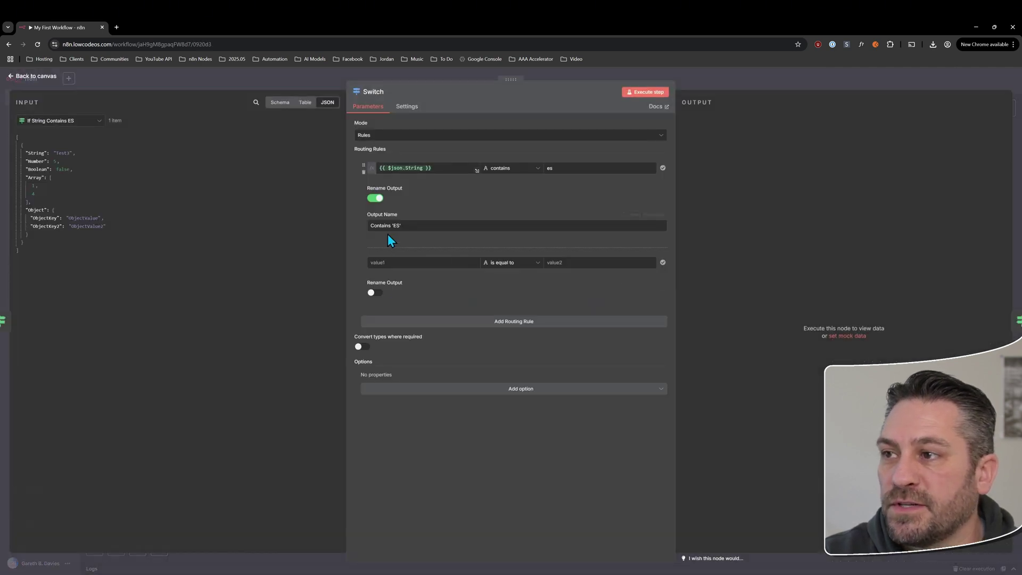
left_click(373, 293)
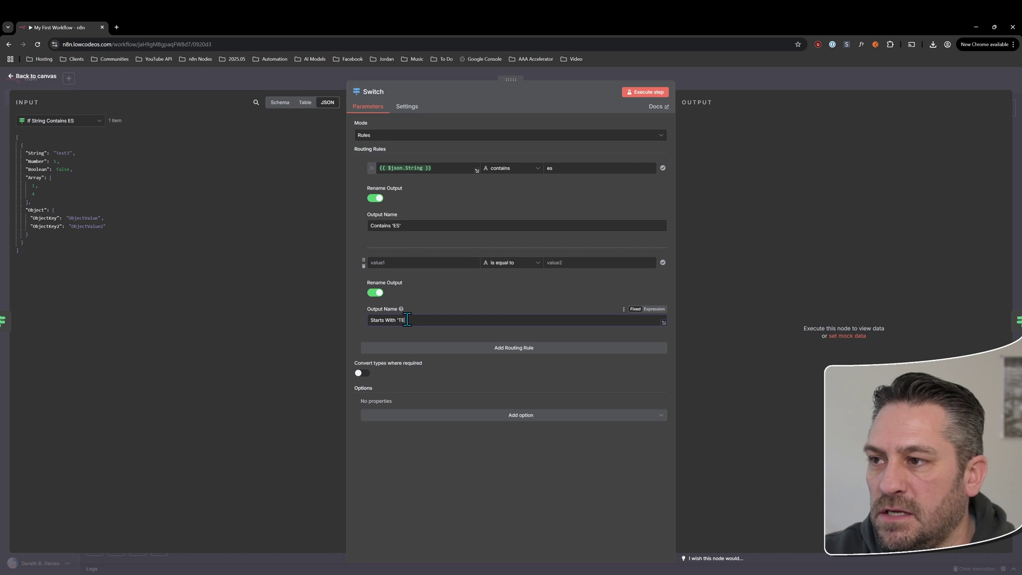
left_click_drag(29, 150, 426, 261)
left_click(530, 262)
mouse_move(525, 281)
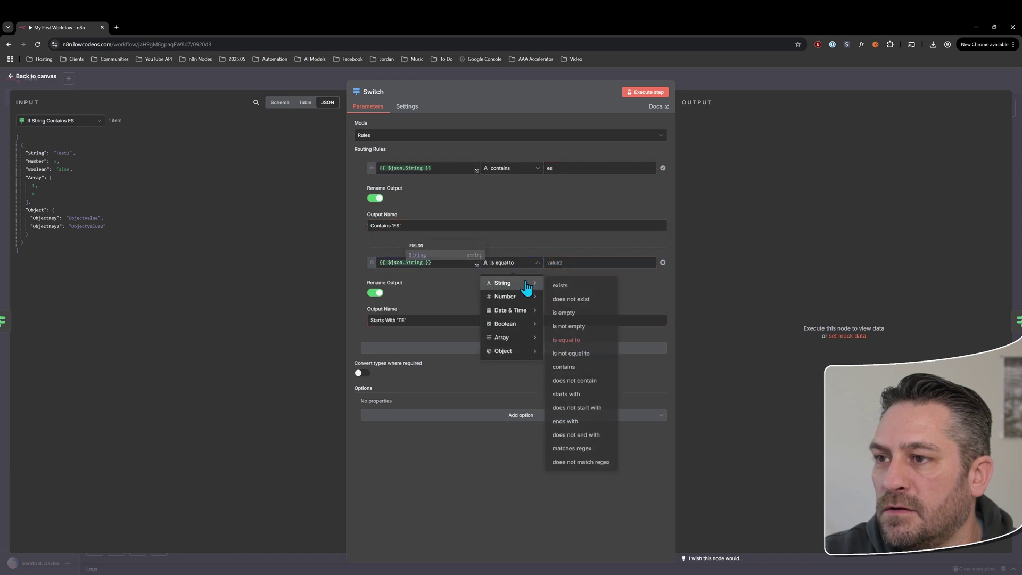
left_click(580, 397)
left_click(588, 265)
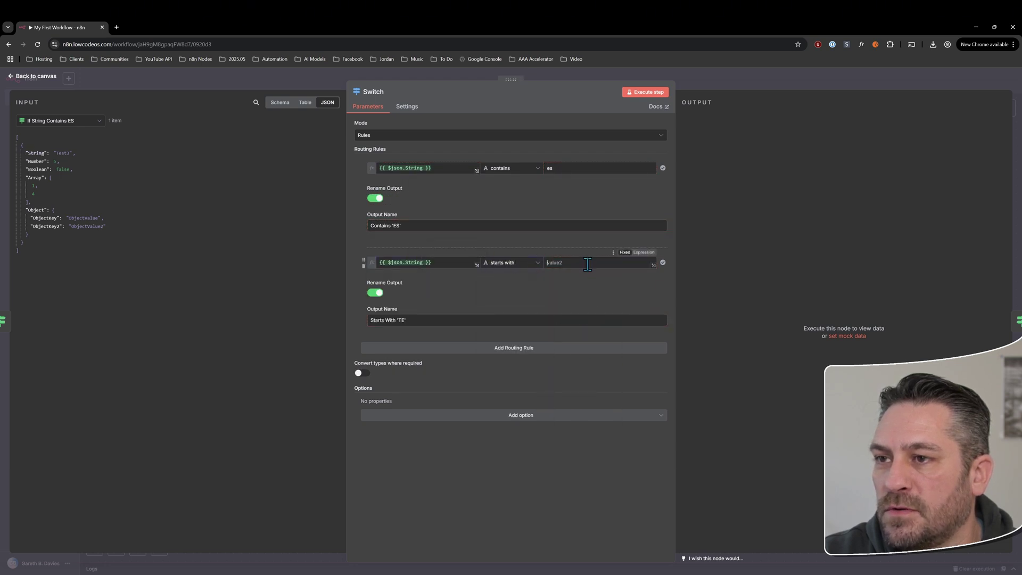
type("TR")
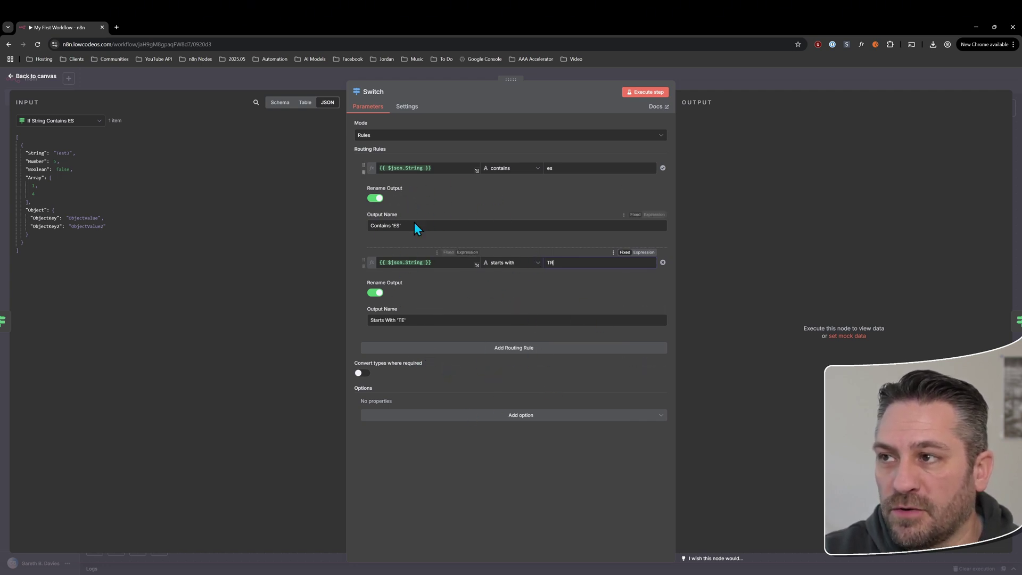
Add the Ignore Case option to the Switch and return to the canvas
left_click(476, 424)
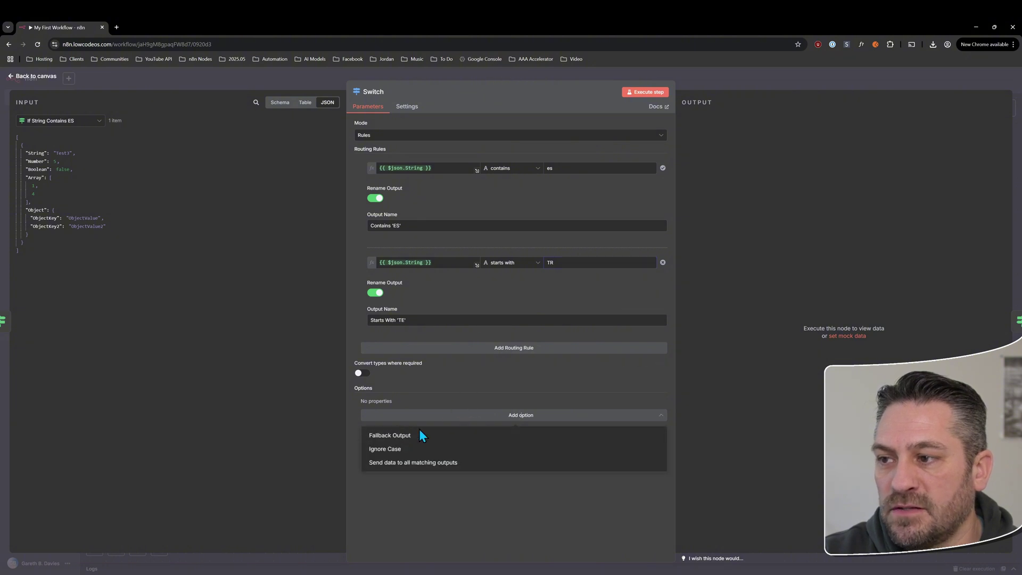
left_click(395, 453)
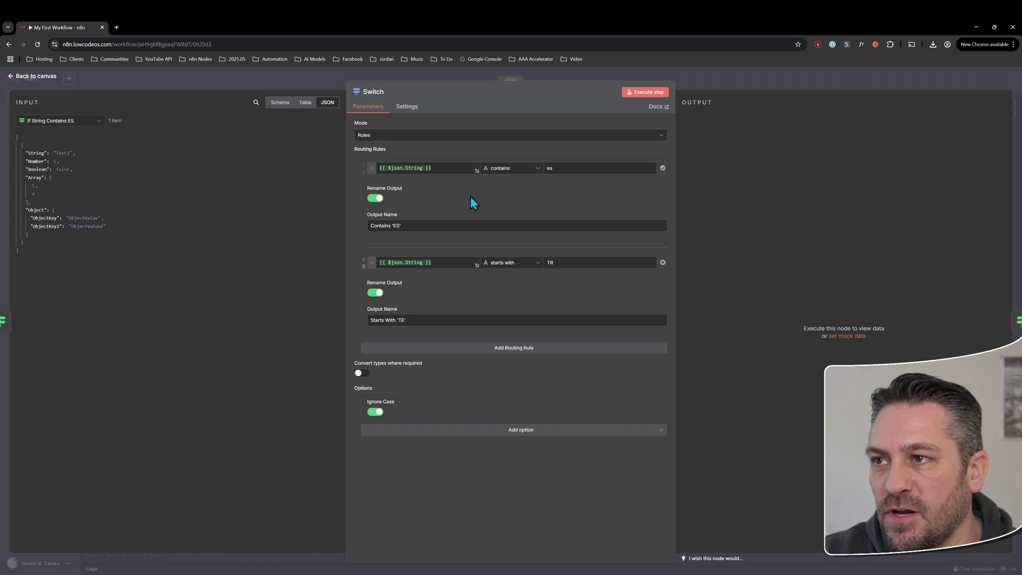
left_click(48, 77)
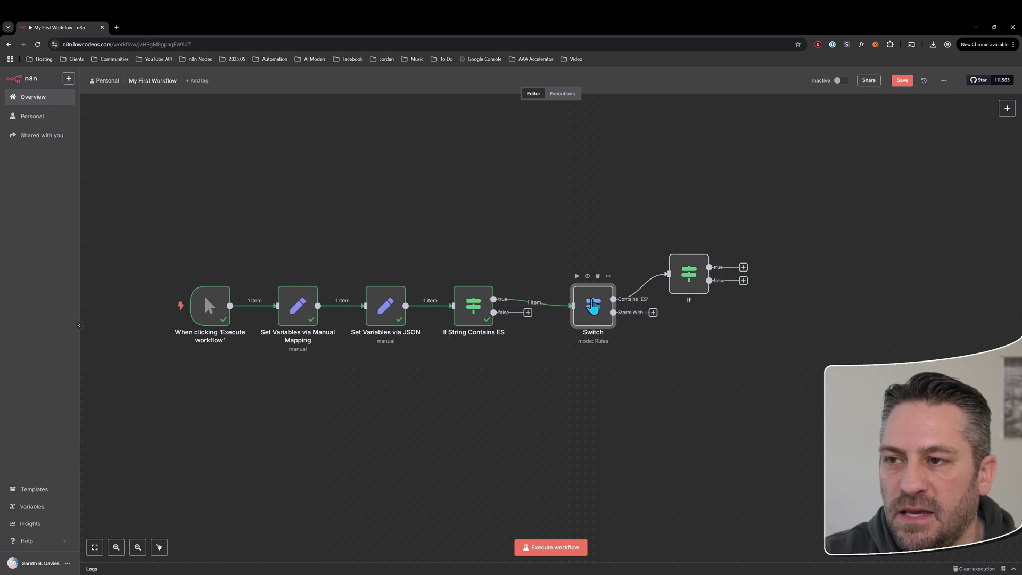
Shorten the second routing rule's output name to "Starts 'TE'" and execute the workflow
double_click(594, 305)
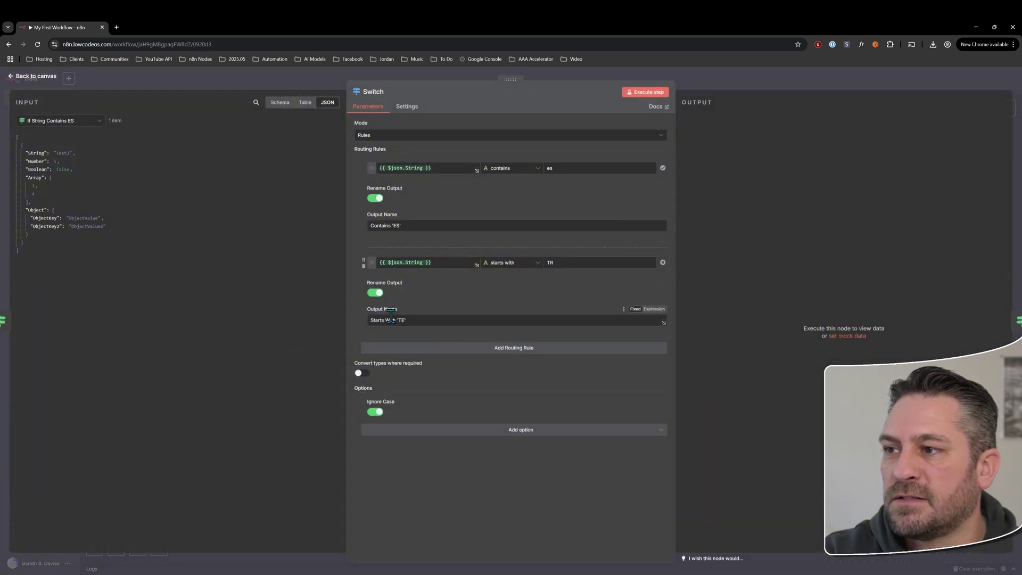
left_click(33, 76)
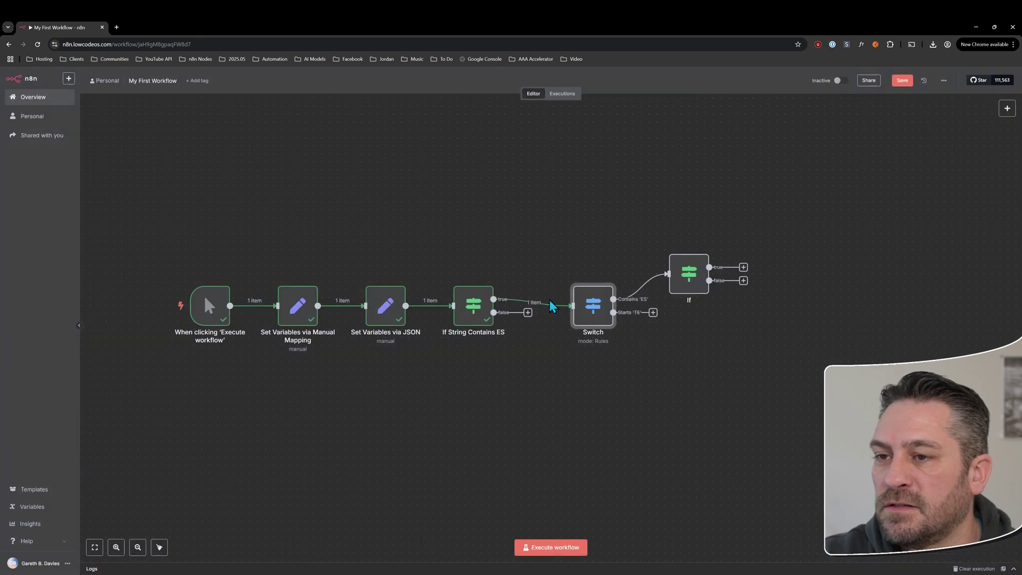
left_click(575, 548)
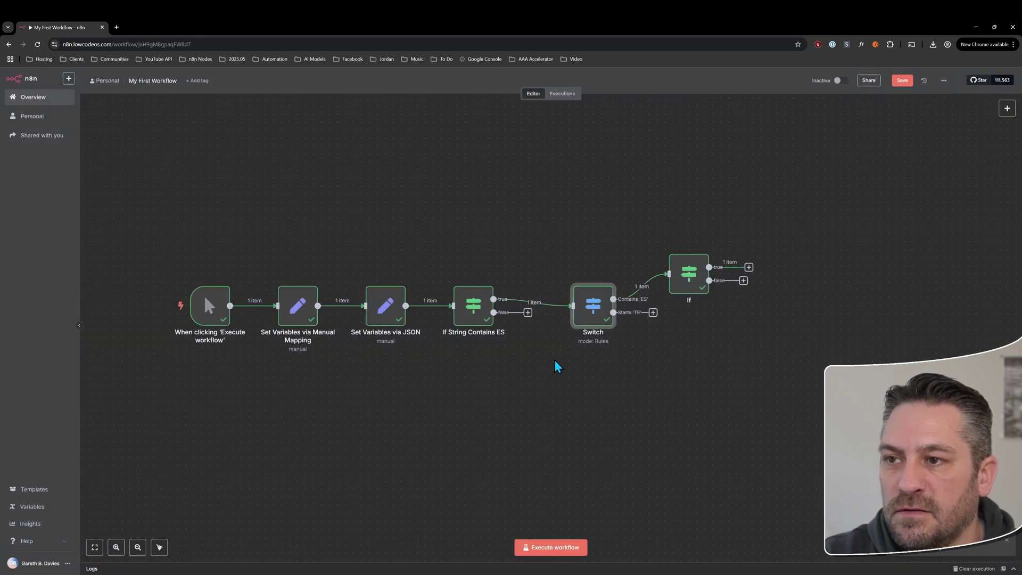
Set the second routing rule's comparison value to "TE" and return to the canvas
double_click(596, 305)
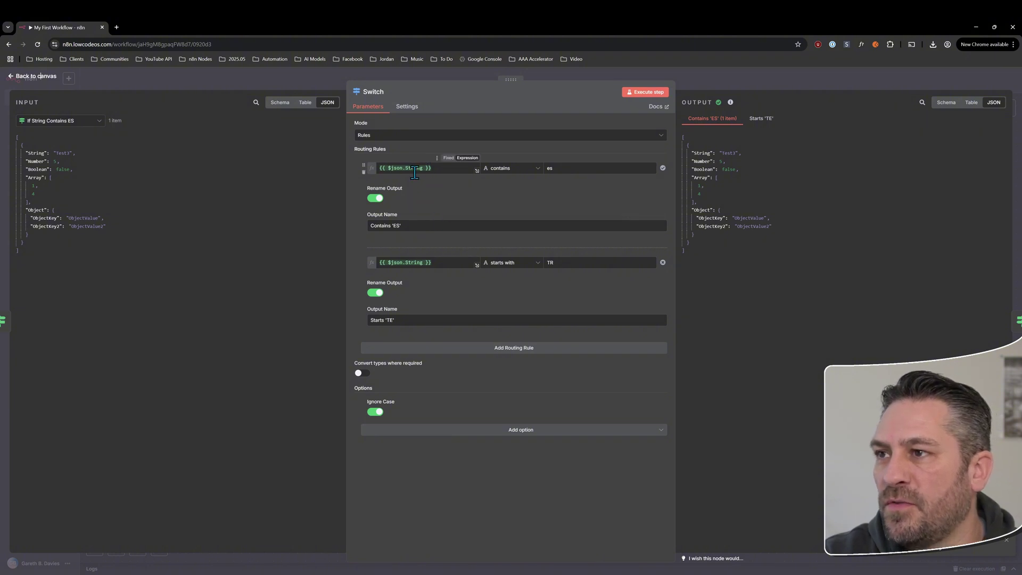
left_click_drag(557, 166, 524, 168)
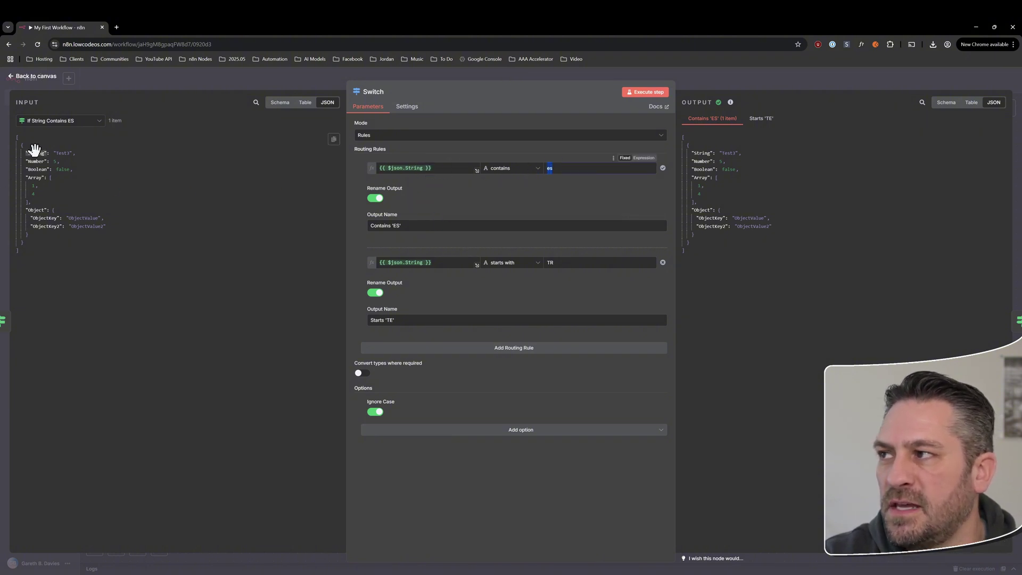
left_click_drag(436, 263, 373, 269)
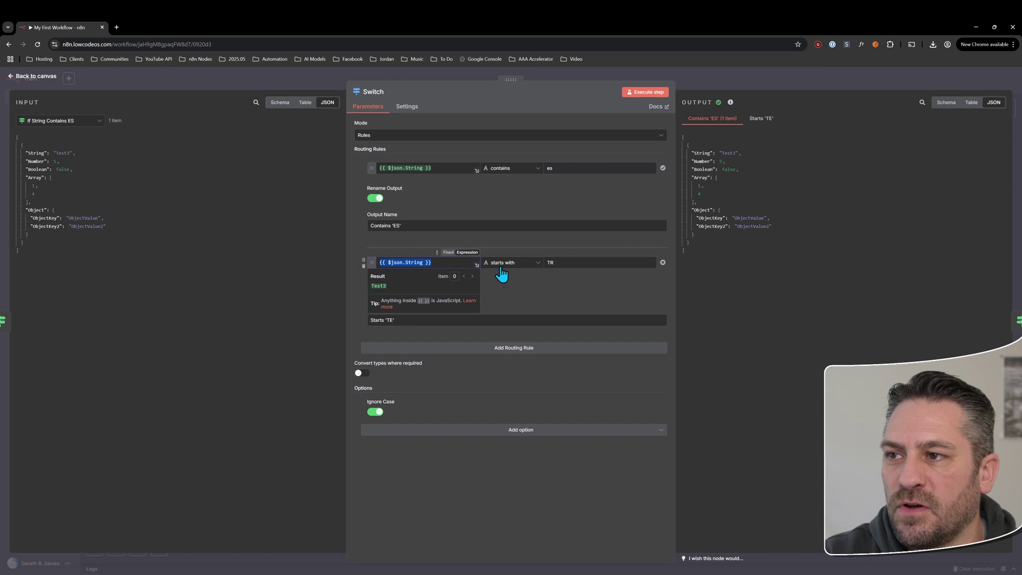
left_click(618, 266)
key("BackSpace")
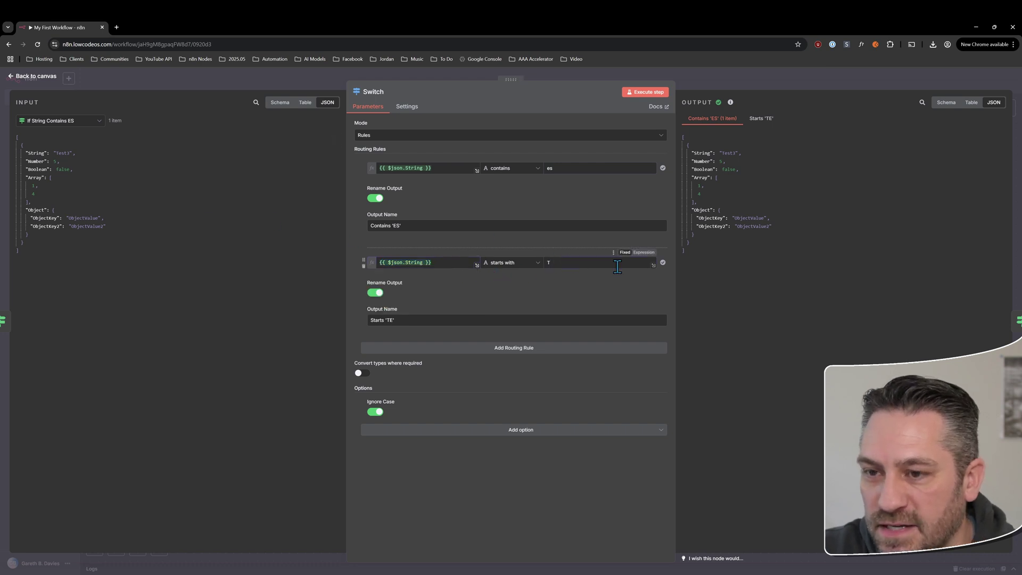
left_click(43, 77)
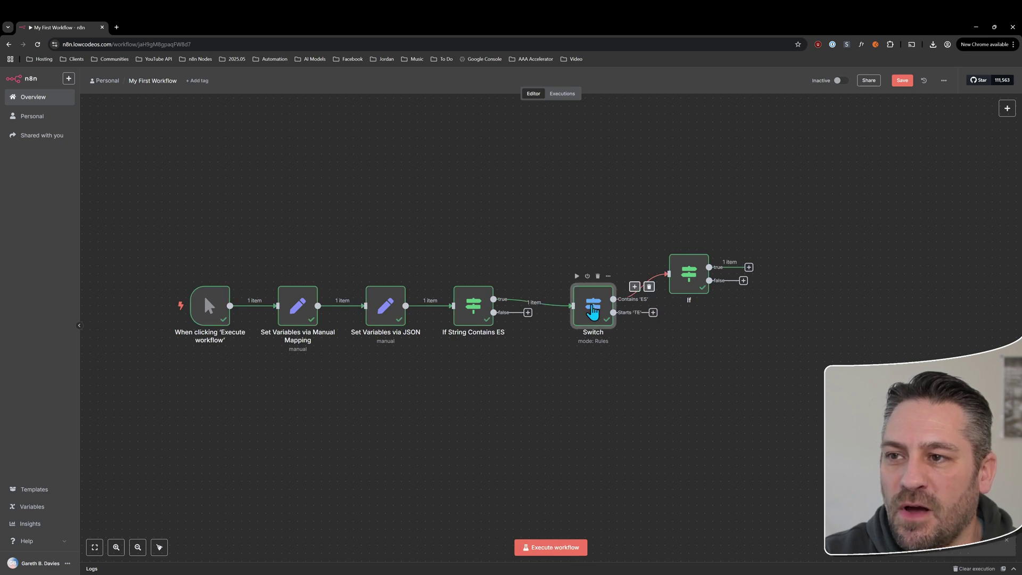
Move the Starts 'TE' rule above the Contains 'ES' rule in the Switch and return to the canvas
double_click(591, 312)
left_click(33, 81)
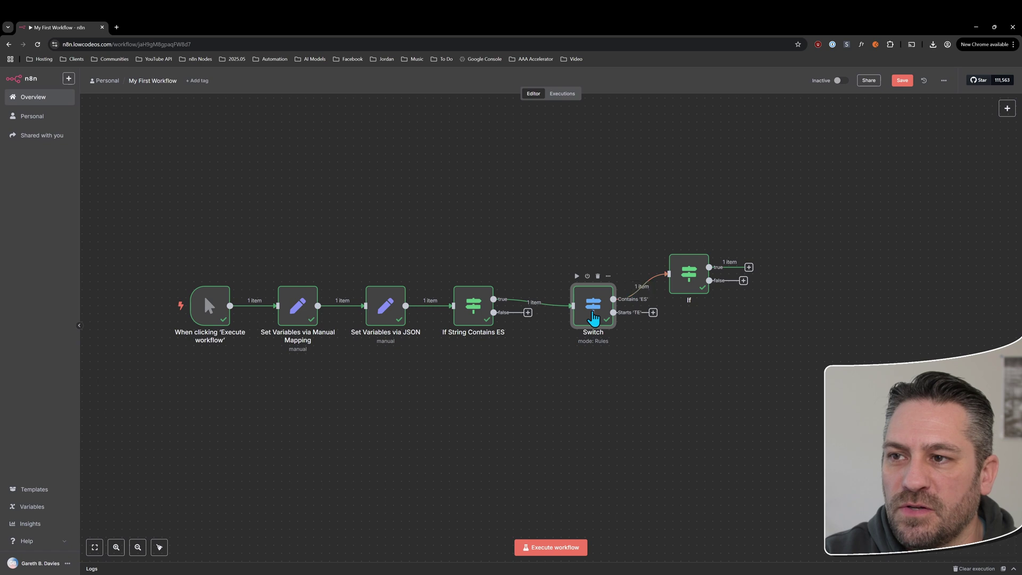
double_click(591, 313)
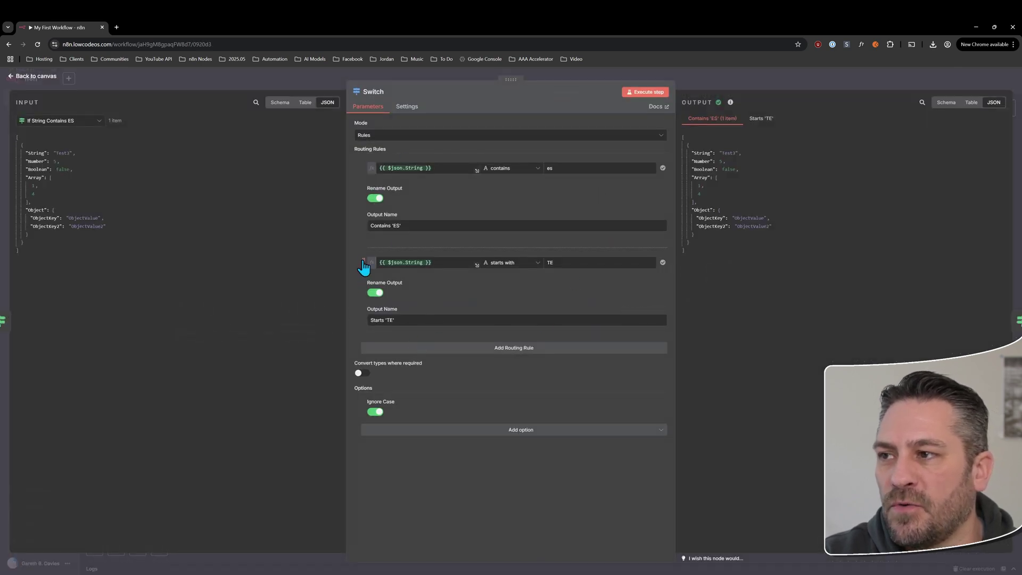
left_click_drag(365, 269, 365, 176)
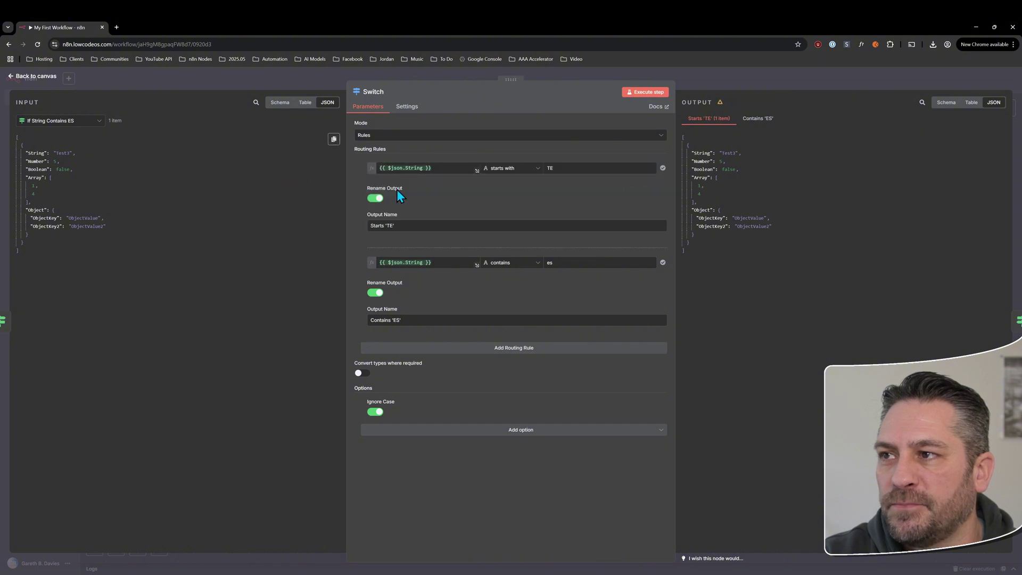
left_click(33, 77)
Execute the workflow and move the If node below the level of the Switch
left_click(562, 552)
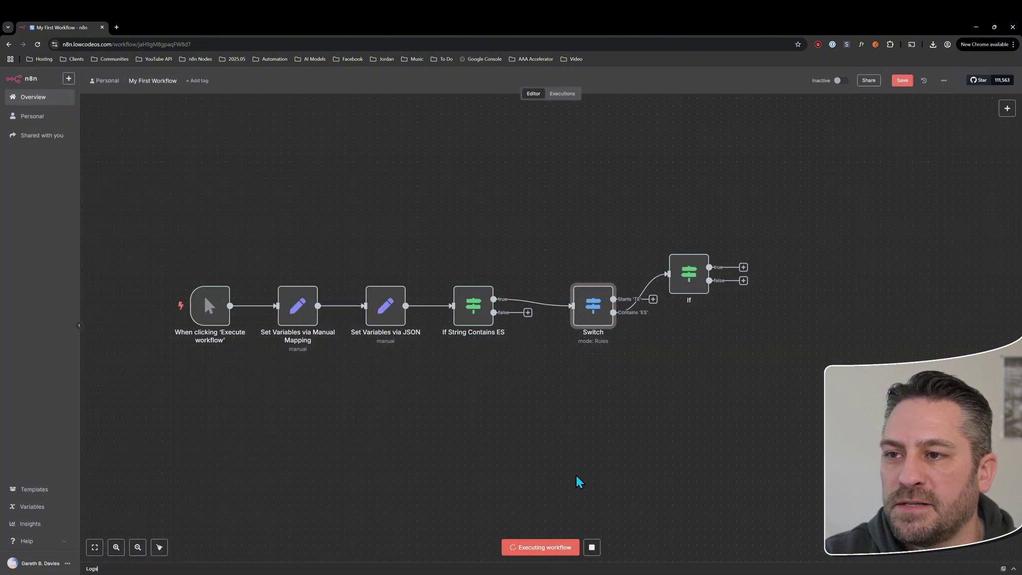
left_click_drag(678, 277, 702, 357)
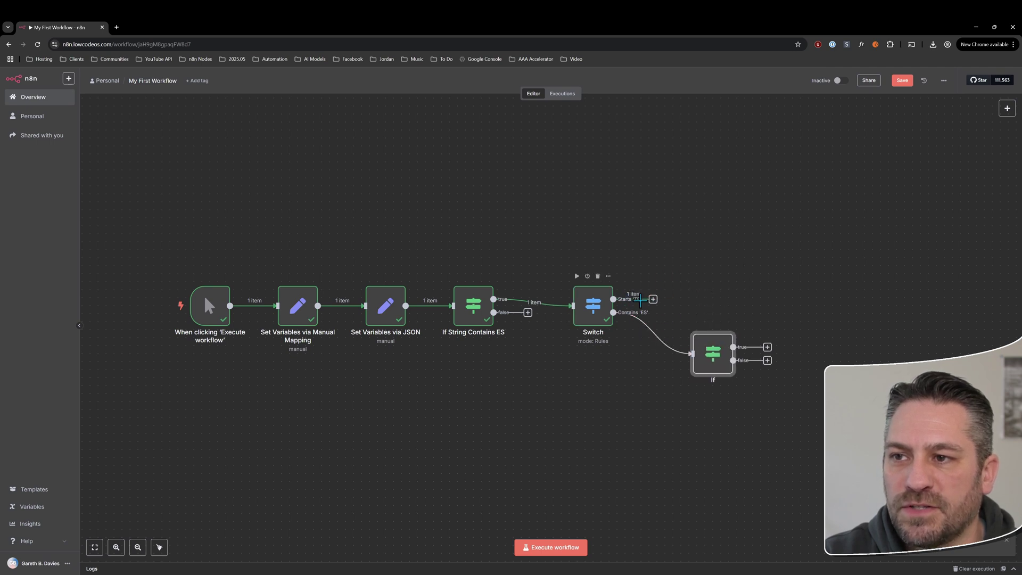
Move the Contains 'ES' rule back to first place in the Switch and return to the canvas
double_click(594, 306)
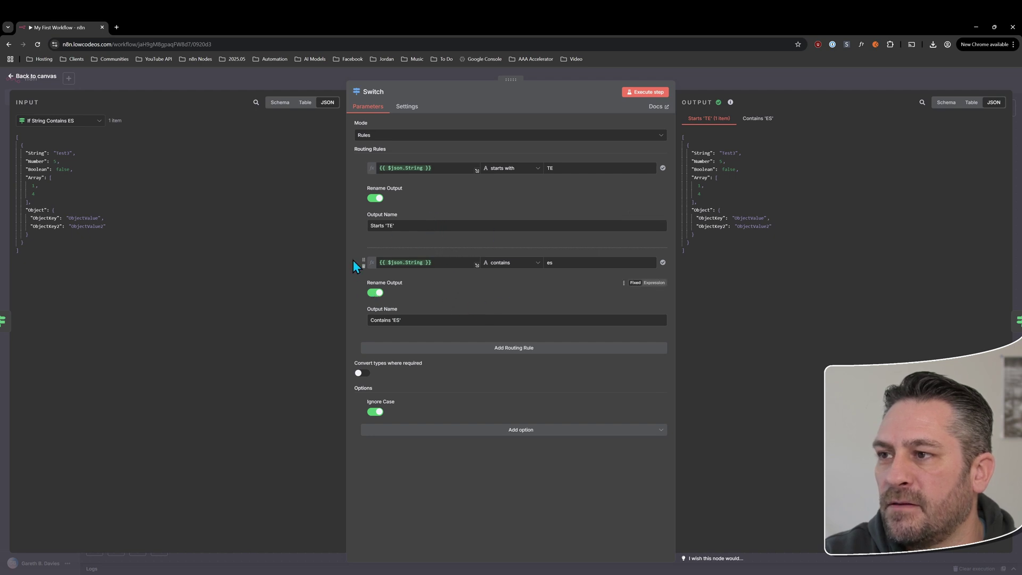
left_click_drag(364, 261, 366, 218)
left_click_drag(363, 181, 363, 182)
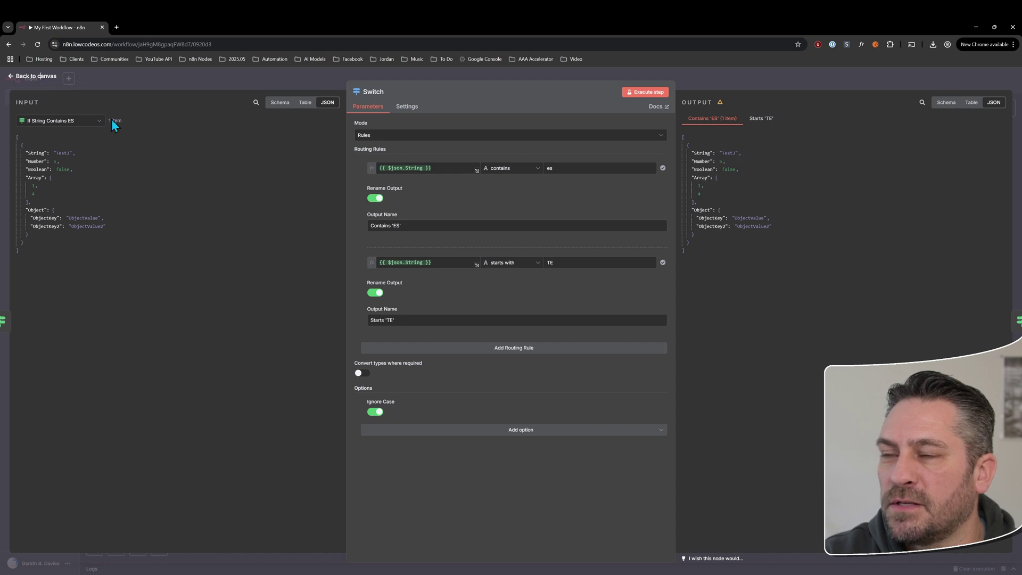
left_click(22, 77)
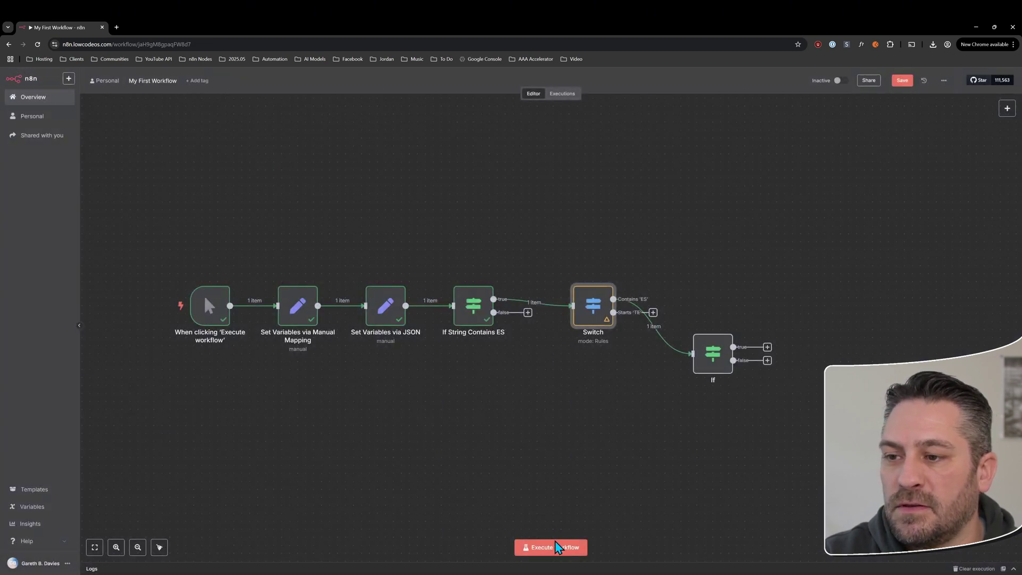
Execute the workflow with Contains 'ES' as the first rule and place the If node slightly above the Switch
left_click(557, 547)
left_click_drag(709, 346, 702, 258)
Open the Switch and examine the first rule's comparison types and the second rule's input expression
double_click(593, 308)
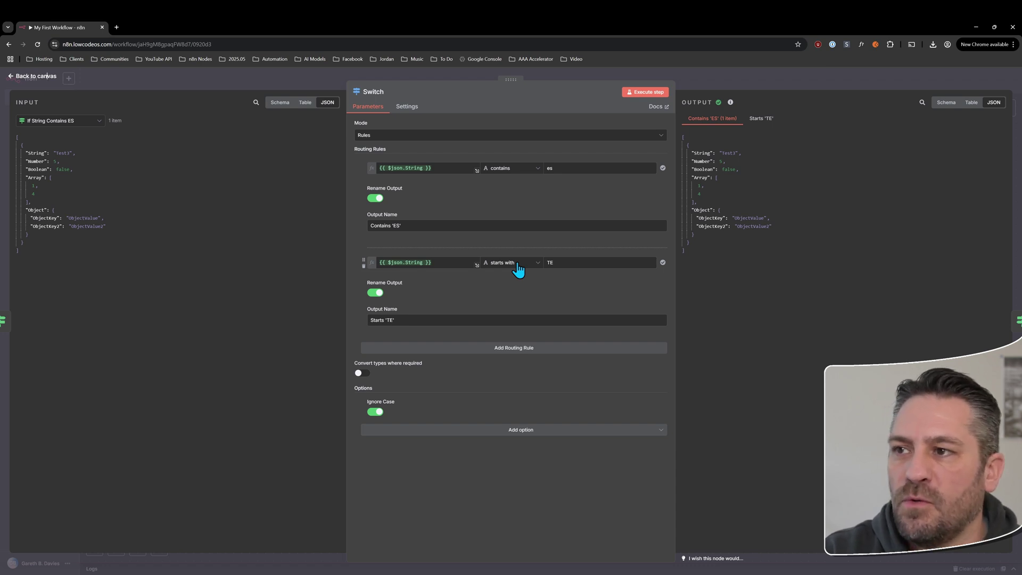
left_click(512, 169)
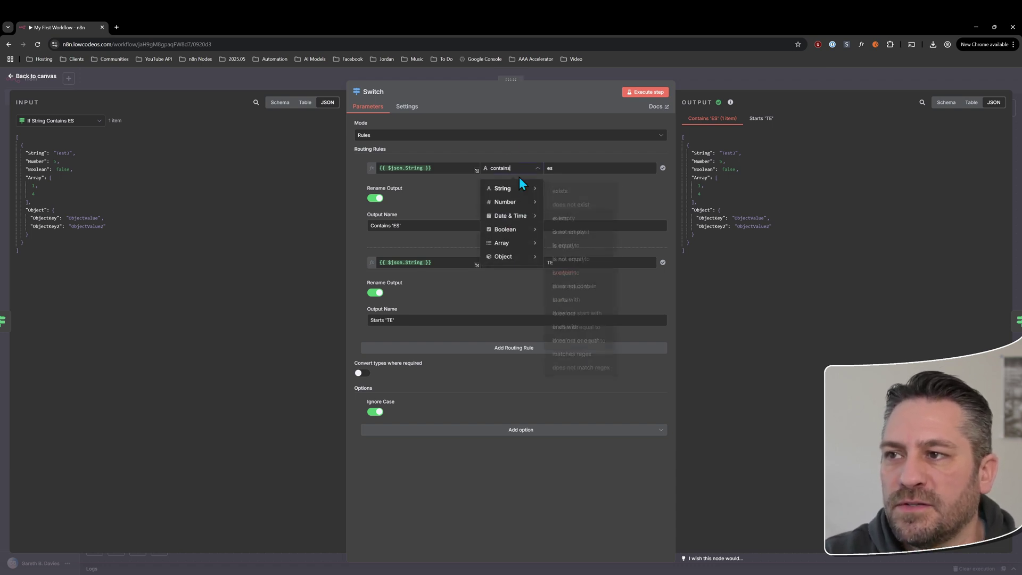
left_click(510, 148)
left_click(453, 263)
key("ctrl+a")
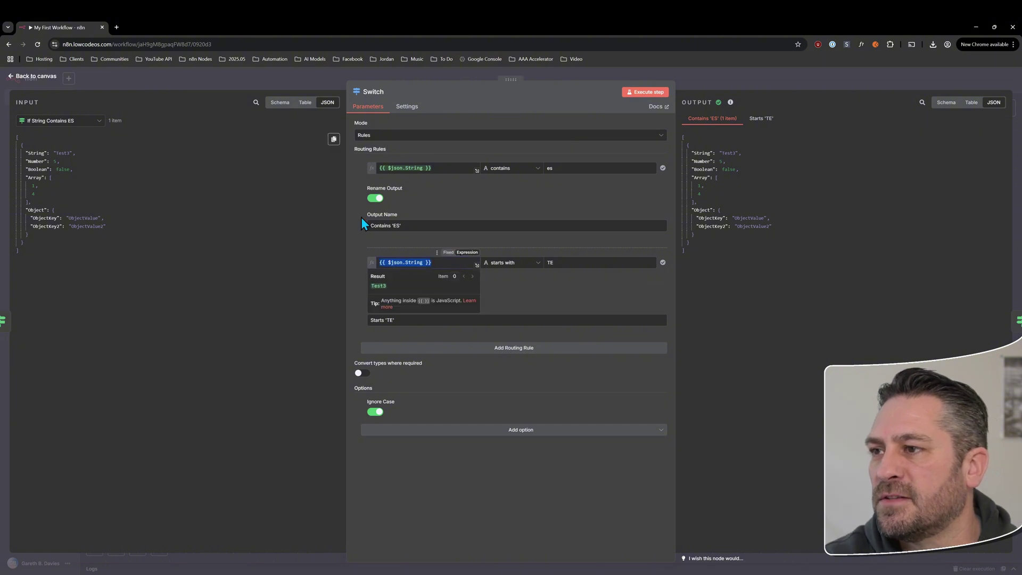
Replace the second routing rule's input with the Number field and set its comparison to Number exists
key("BackSpace")
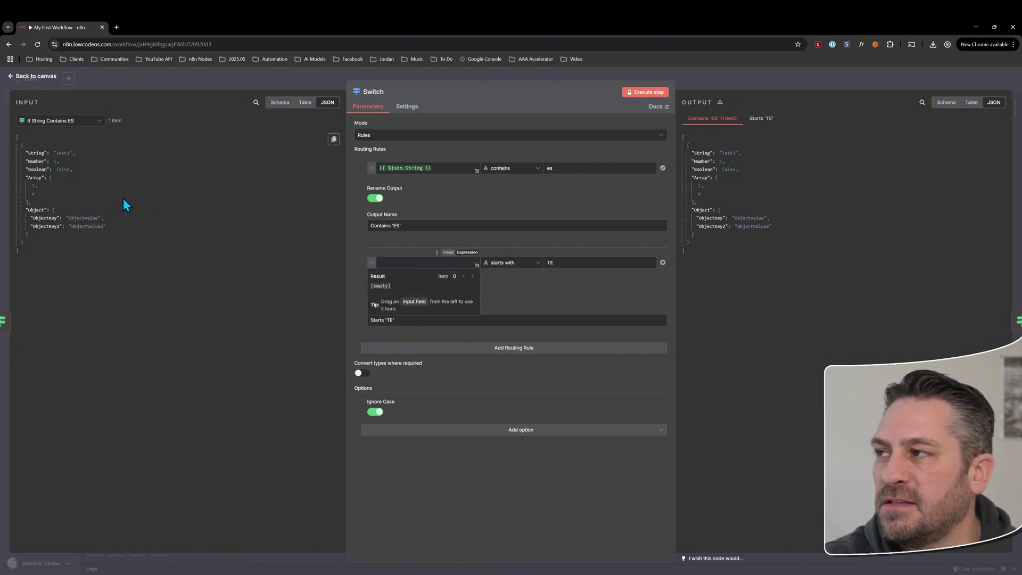
left_click_drag(36, 160, 423, 262)
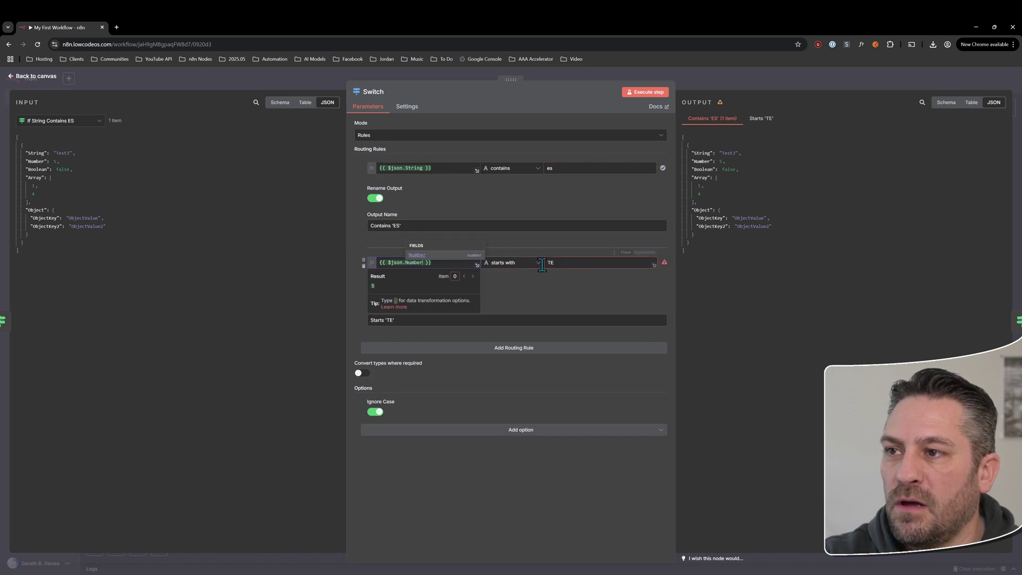
left_click(513, 264)
mouse_move(510, 300)
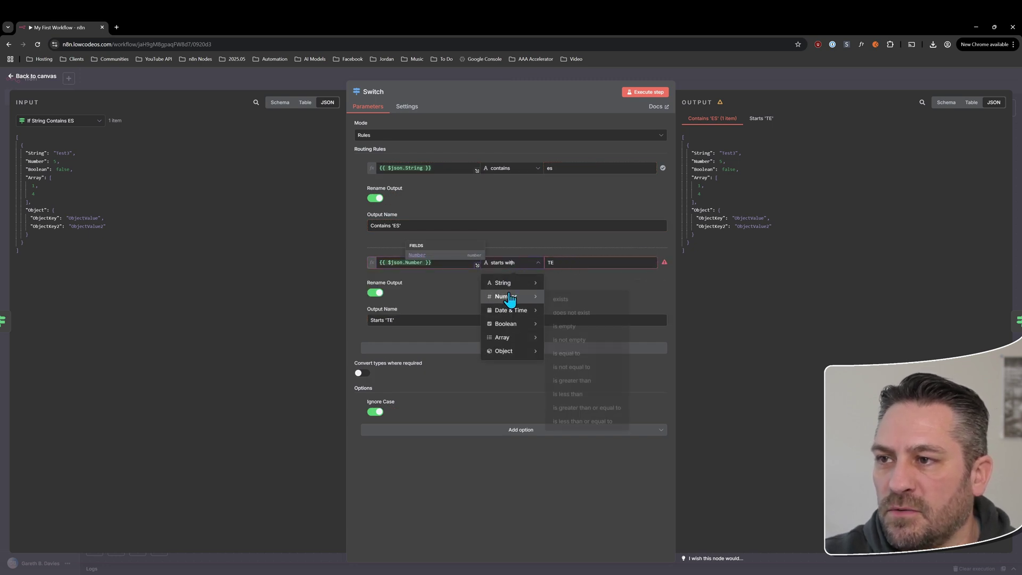
left_click(591, 299)
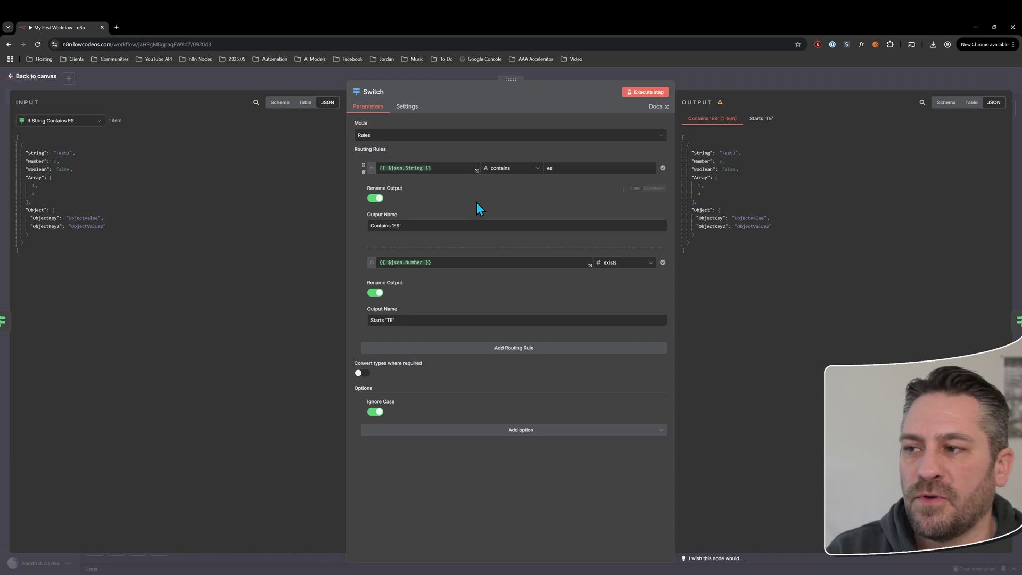
Add and switch on the option to send data to all matching outputs in the Switch, and execute the workflow
left_click(362, 373)
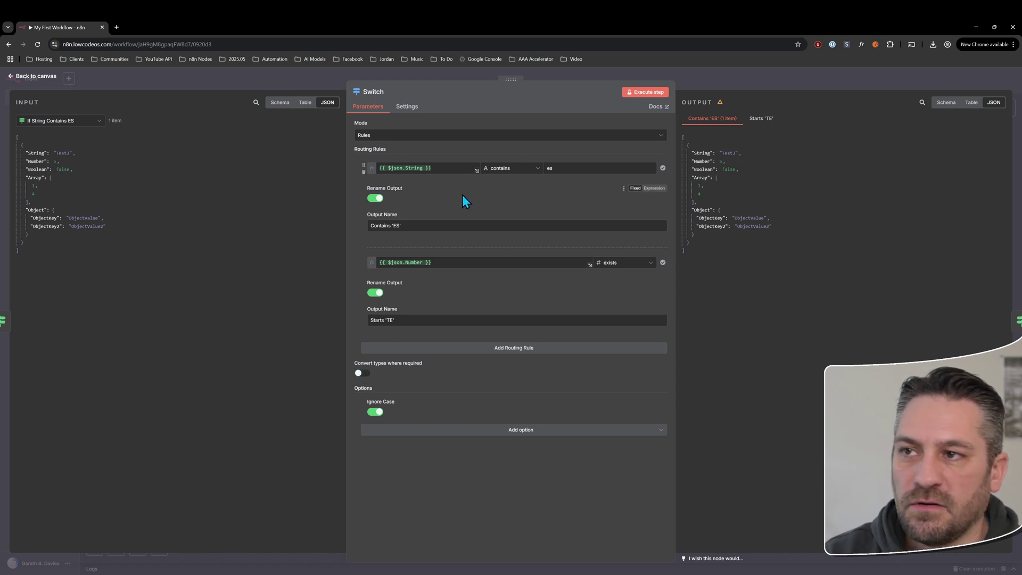
left_click(442, 431)
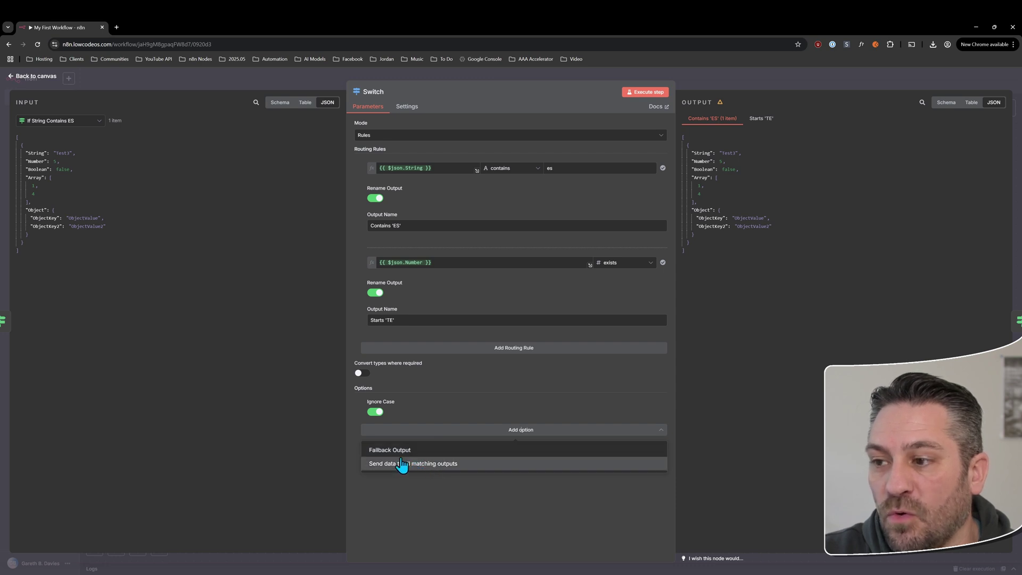
left_click(417, 475)
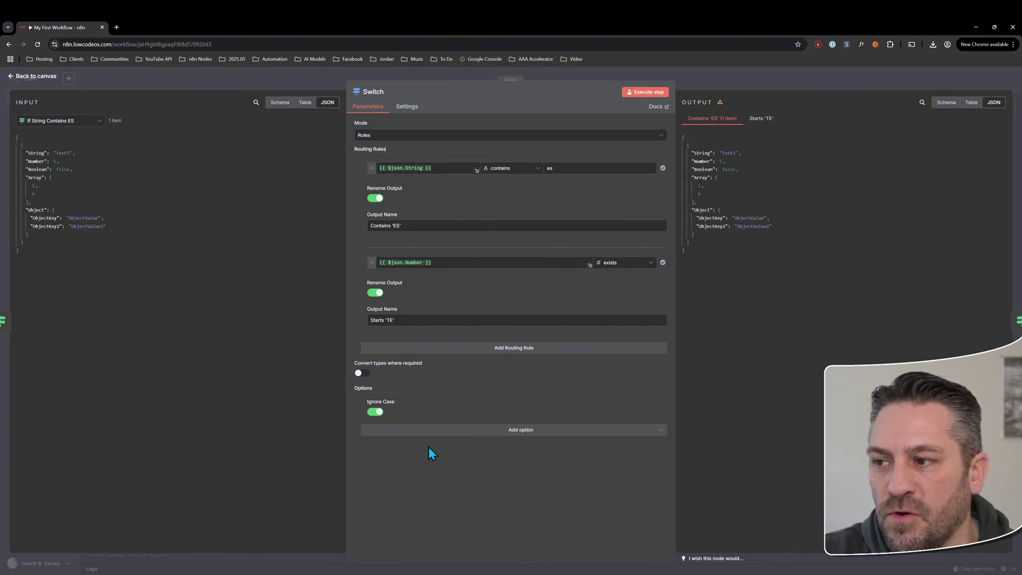
left_click(421, 432)
left_click(405, 465)
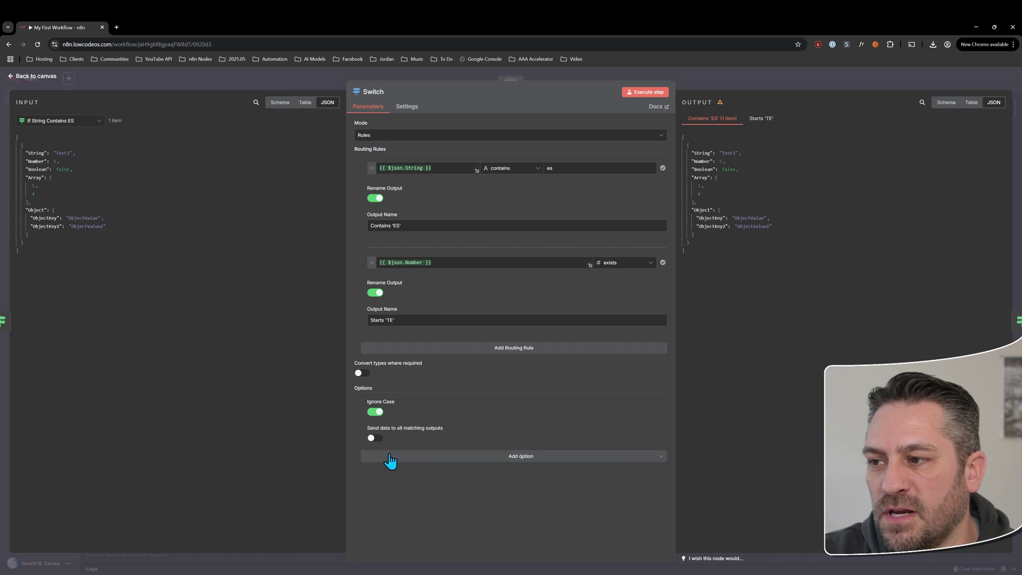
left_click(27, 78)
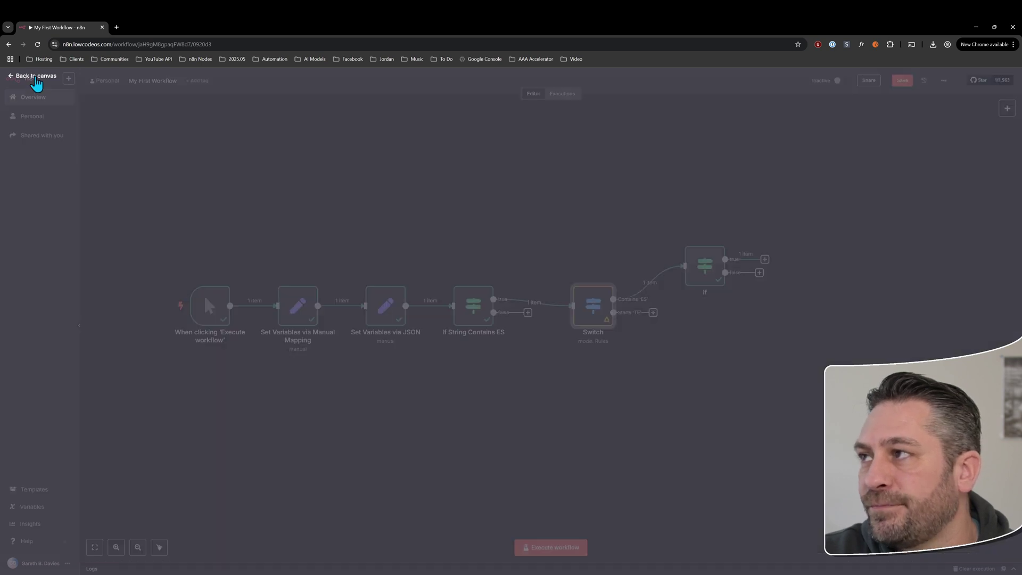
left_click(554, 548)
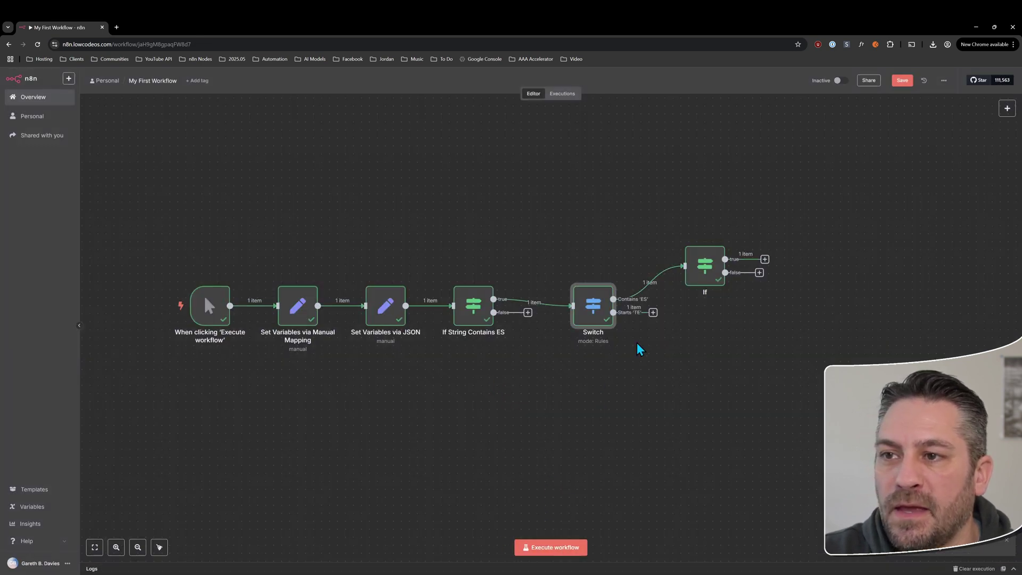
Add a second If node on the Switch's Starts 'TE' output, aligned below the first If node, and execute the workflow
left_click(653, 313)
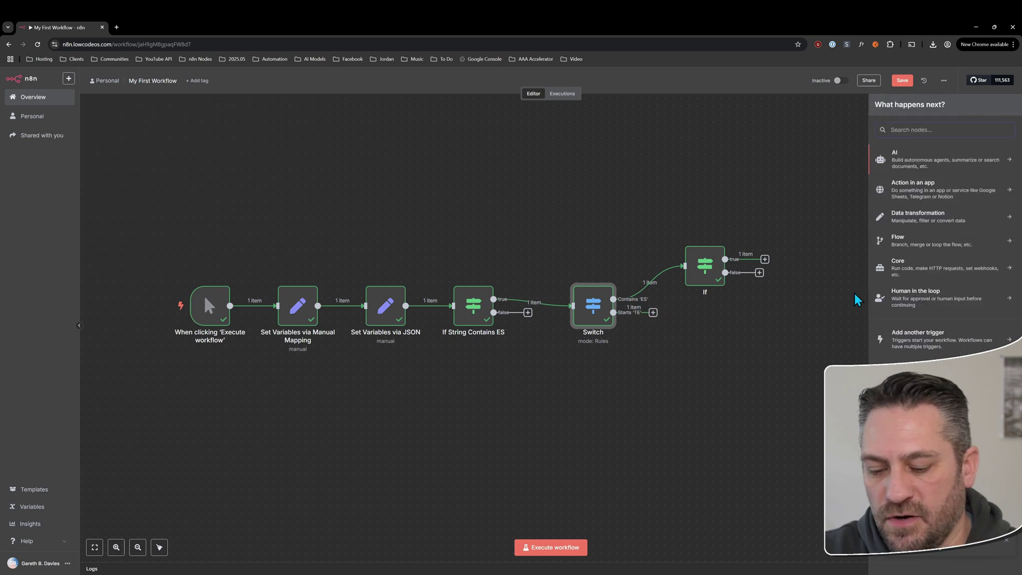
type("If")
left_click(894, 157)
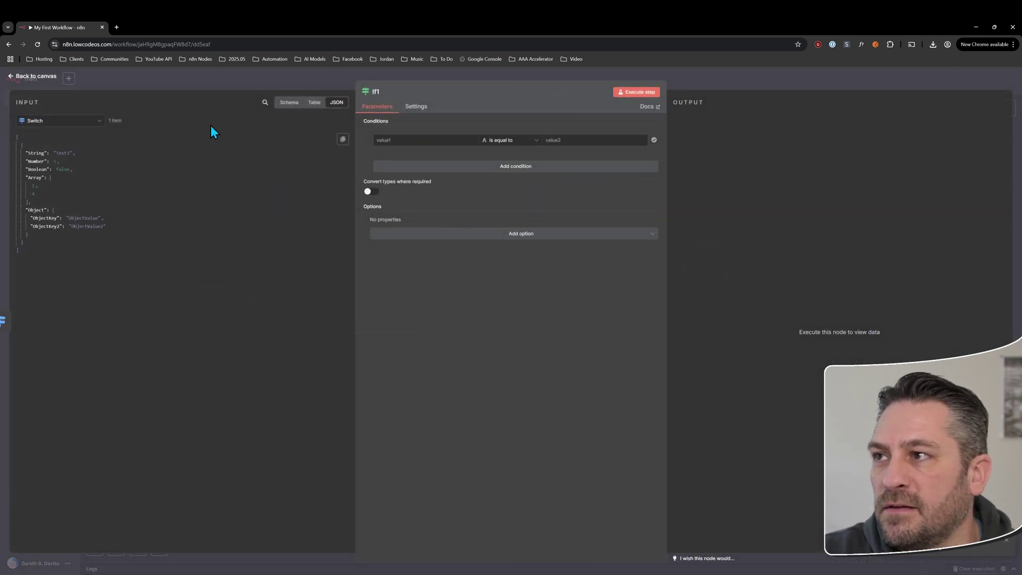
left_click(36, 76)
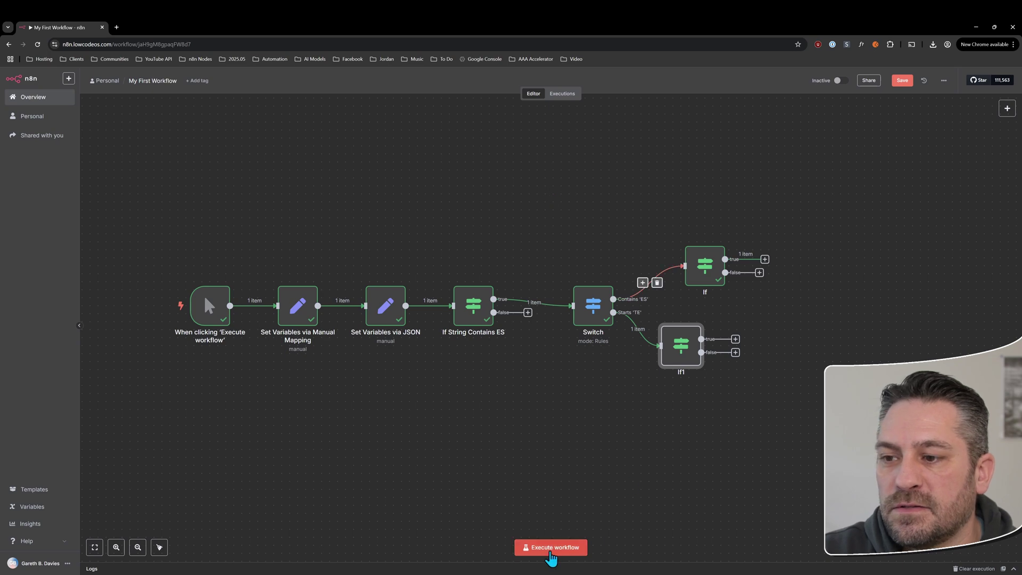
left_click(551, 553)
left_click_drag(685, 346, 706, 352)
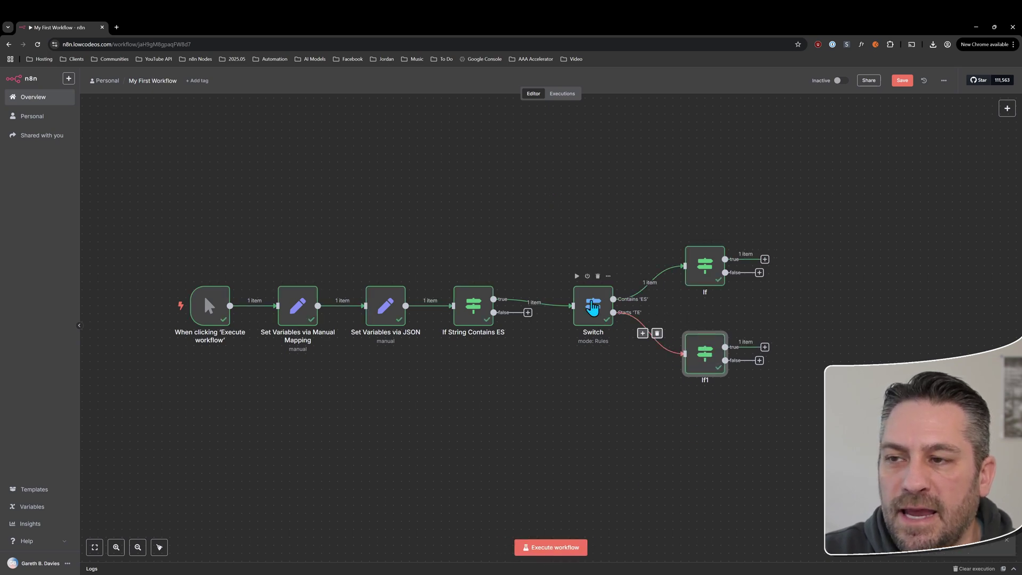
Open the Switch and remove its option to send data to all matching outputs
double_click(594, 304)
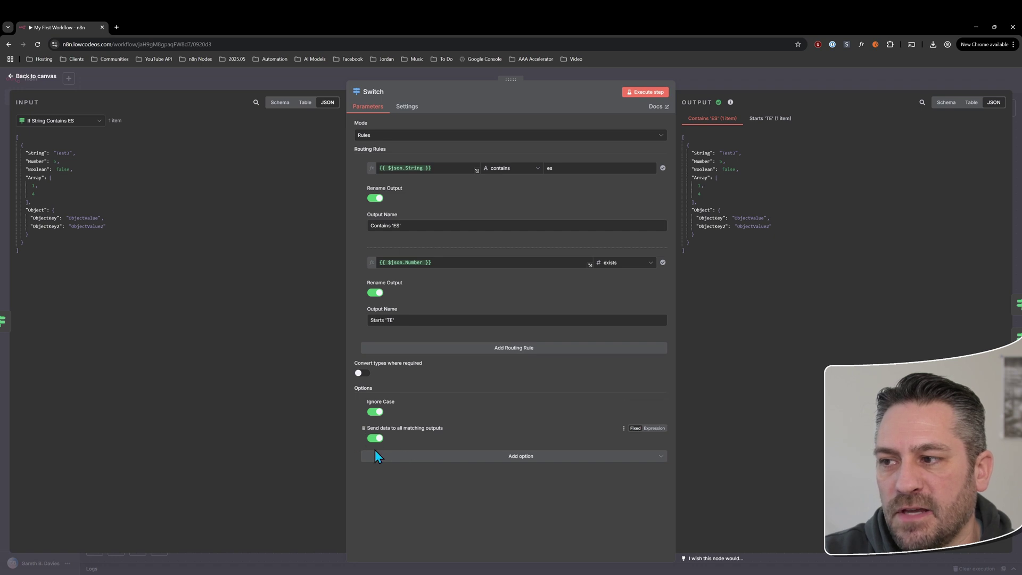
left_click(364, 429)
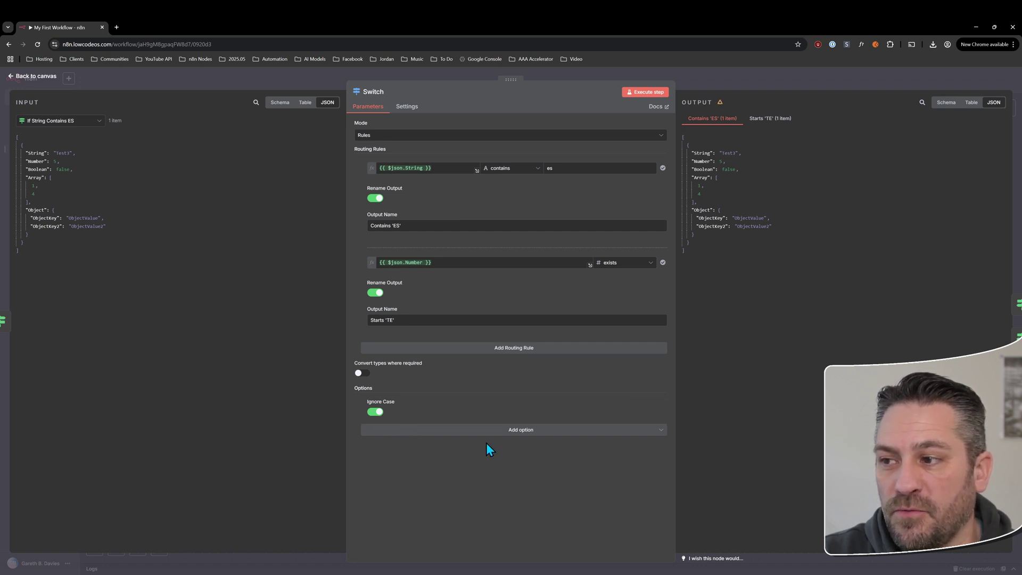
left_click(461, 431)
left_click(410, 471)
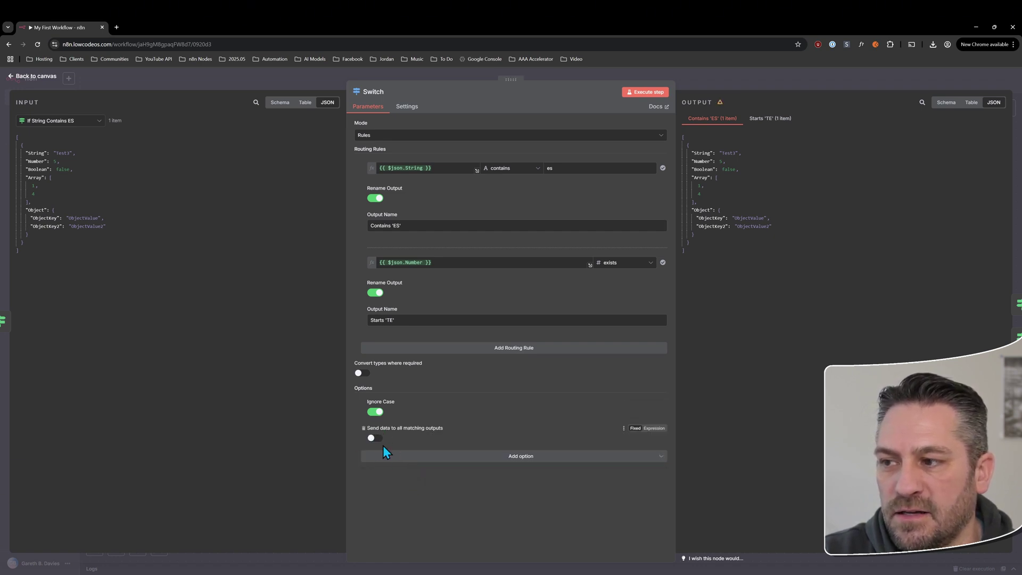
left_click(364, 428)
Remove the Ignore Case option from the Switch and add it again, switched on
left_click(364, 403)
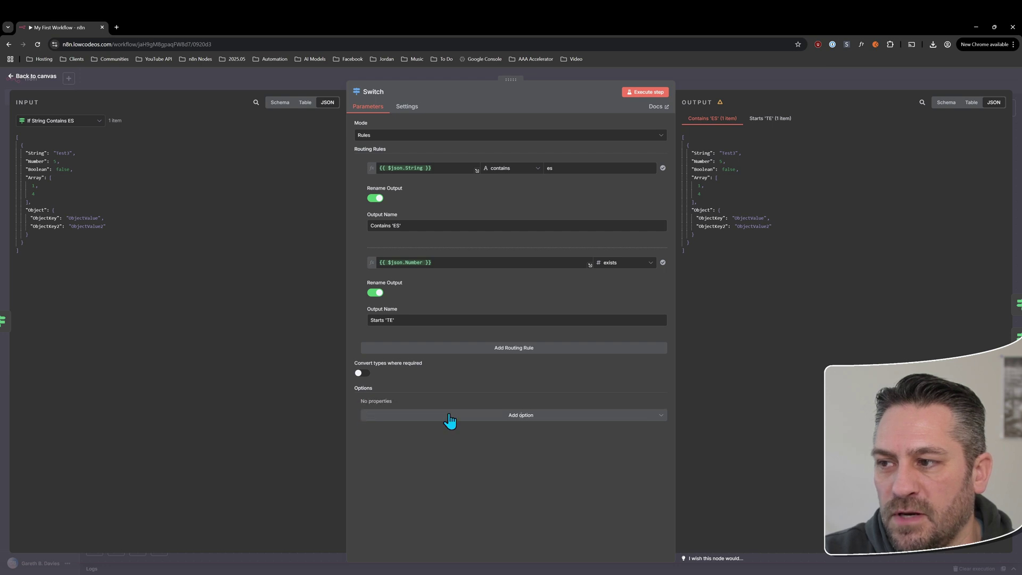
left_click(458, 415)
left_click(410, 456)
left_click(374, 413)
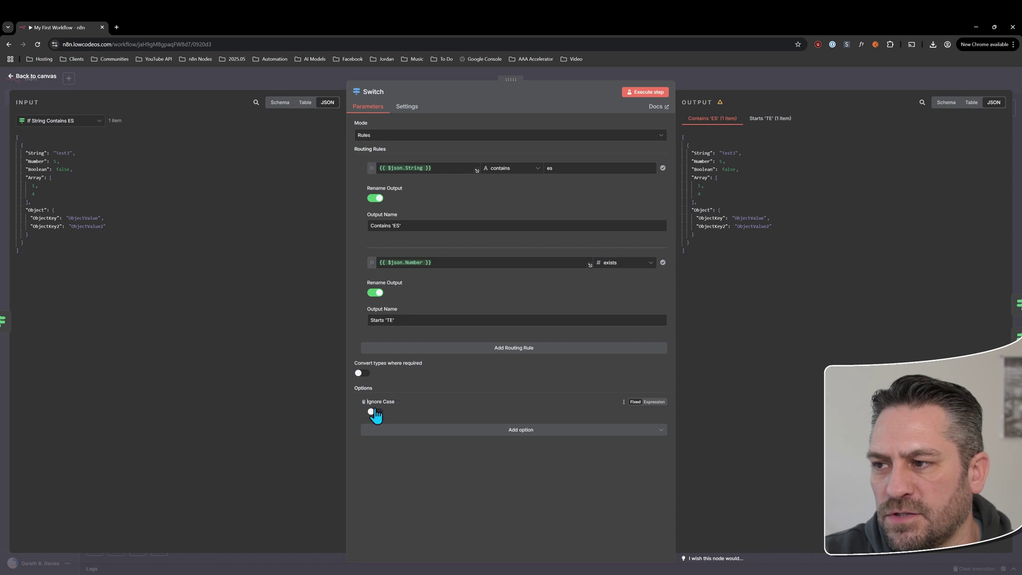
left_click(364, 402)
left_click(437, 418)
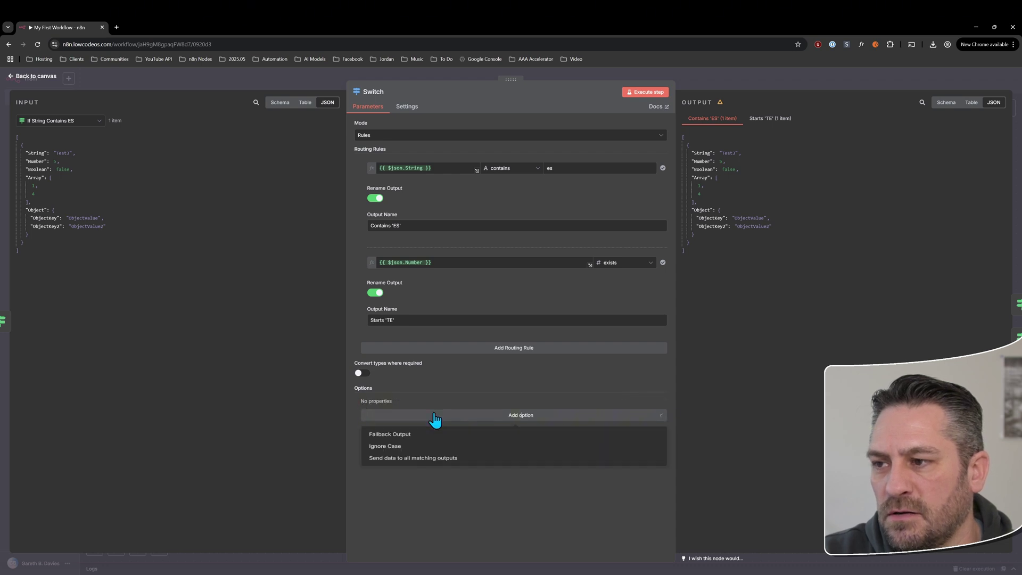
left_click(392, 449)
left_click(375, 411)
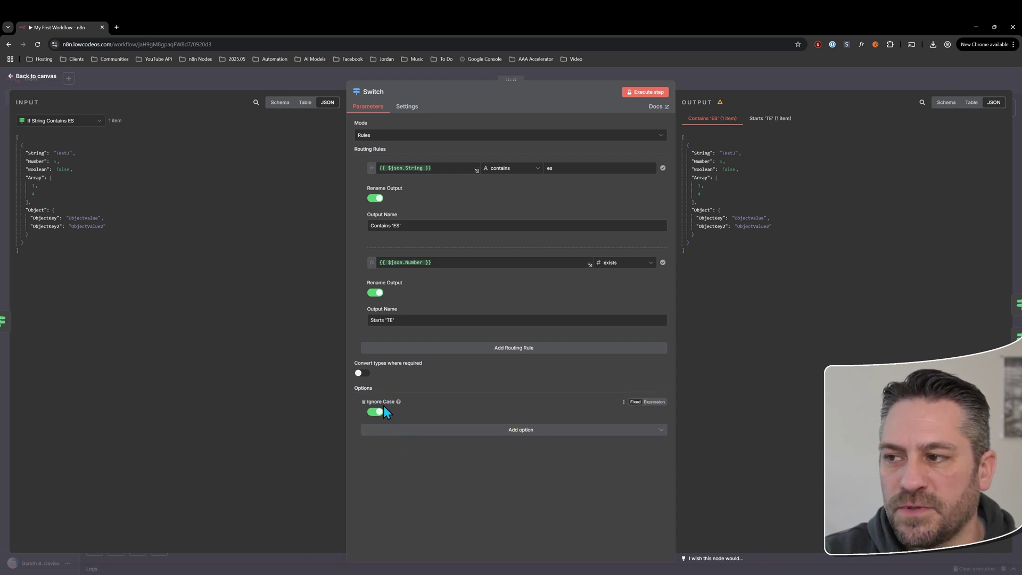
Add the option to send data to all matching outputs again, switch it on, and remove it
left_click(434, 430)
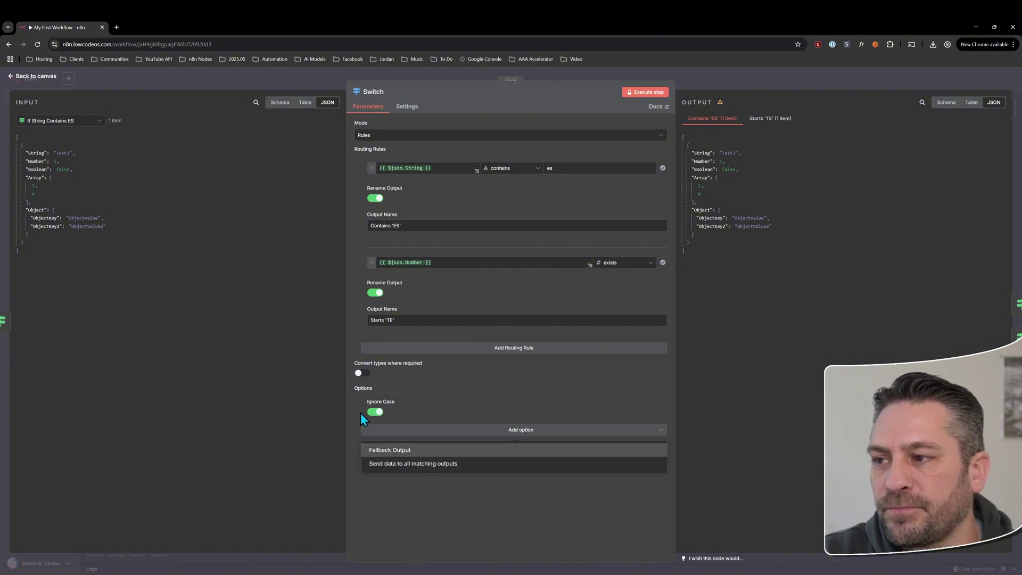
left_click(398, 464)
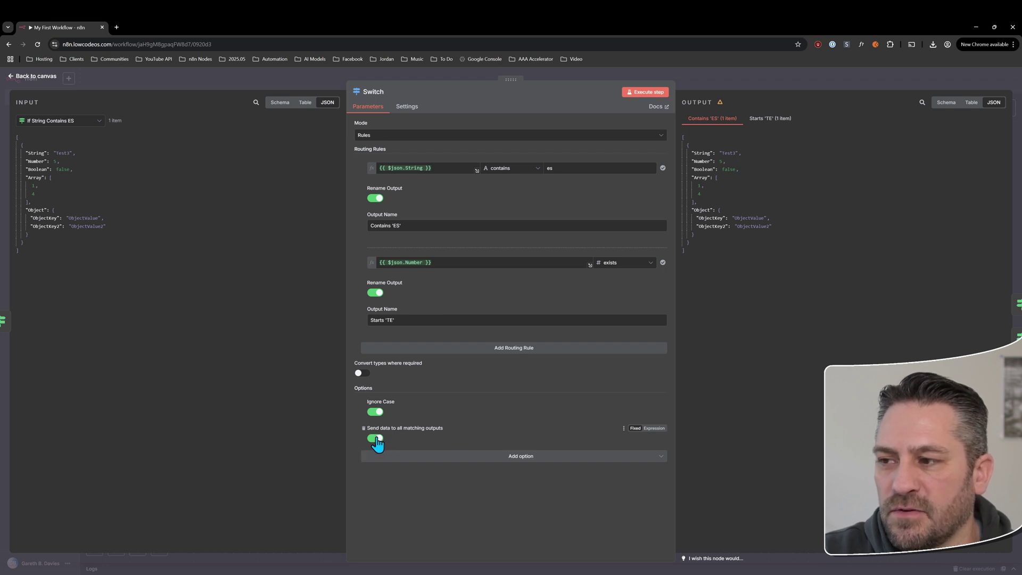
left_click(363, 429)
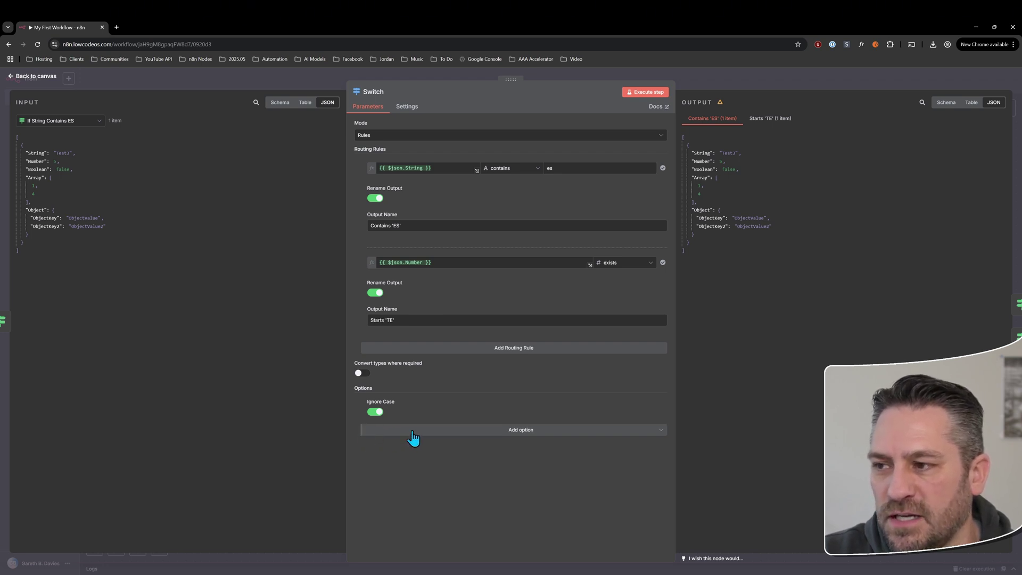
Add the Fallback Output option to the Switch and examine its choices, leaving None (default) selected
left_click(443, 432)
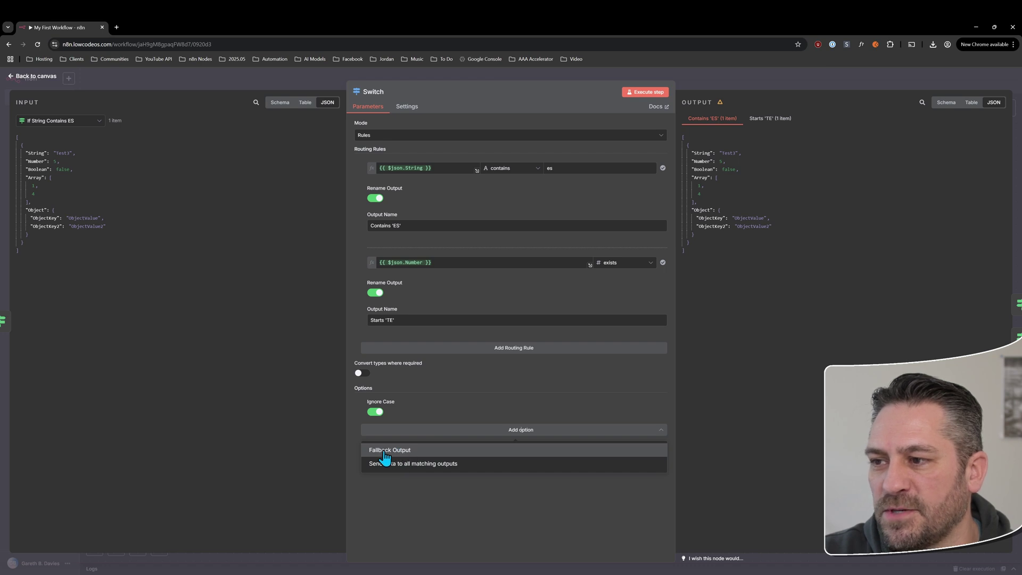
left_click(395, 451)
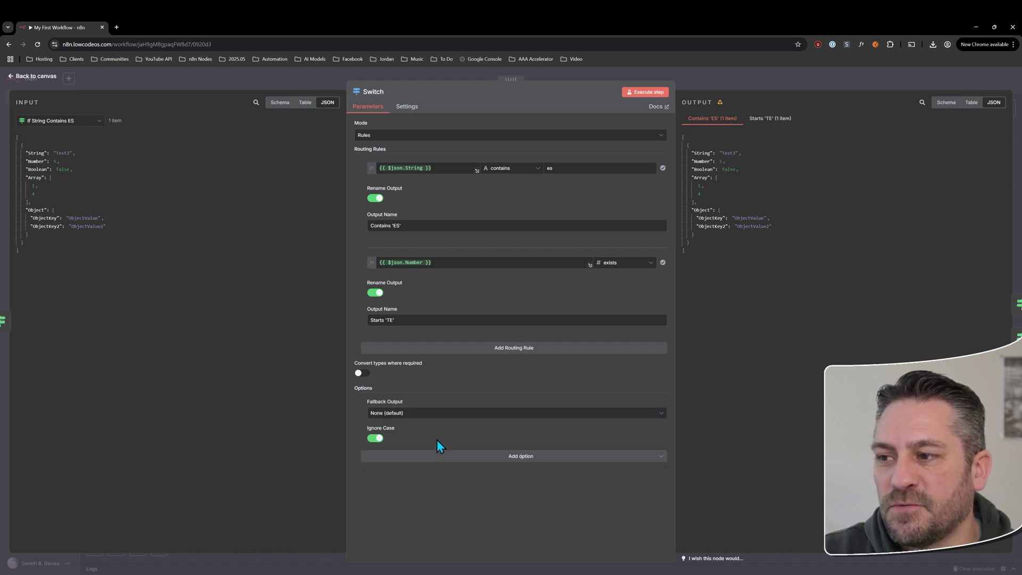
left_click(410, 415)
left_click(429, 413)
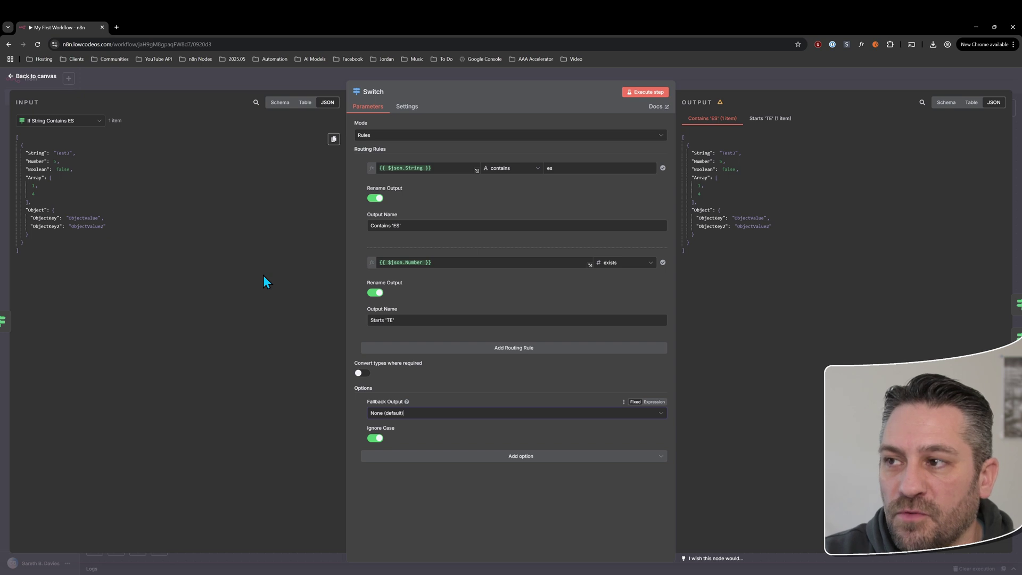
Set the first rule's comparison value to esg and change the second rule to String starts with G
left_click(583, 162)
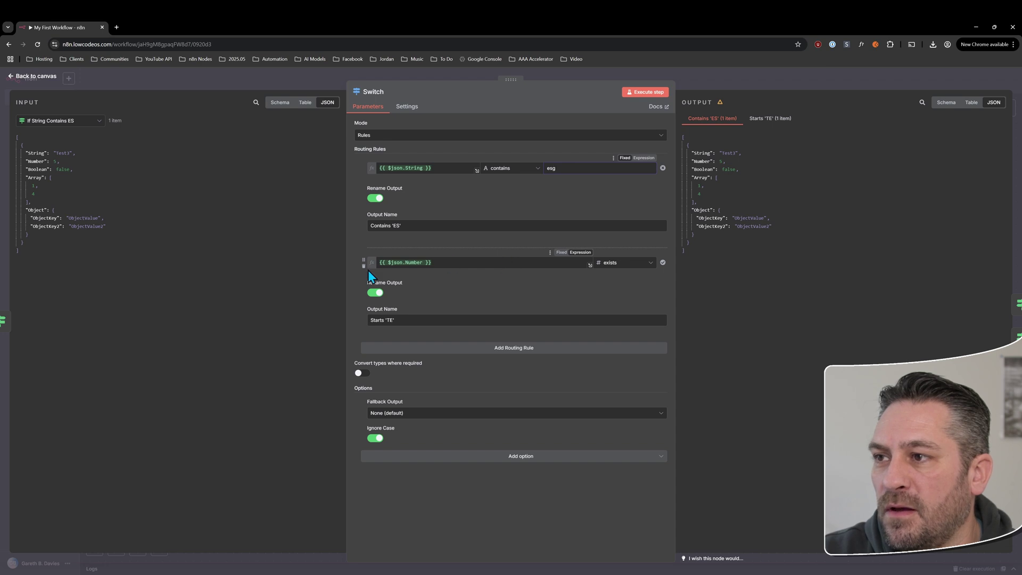
left_click(383, 263)
key("ctrl+a")
key("BackSpace")
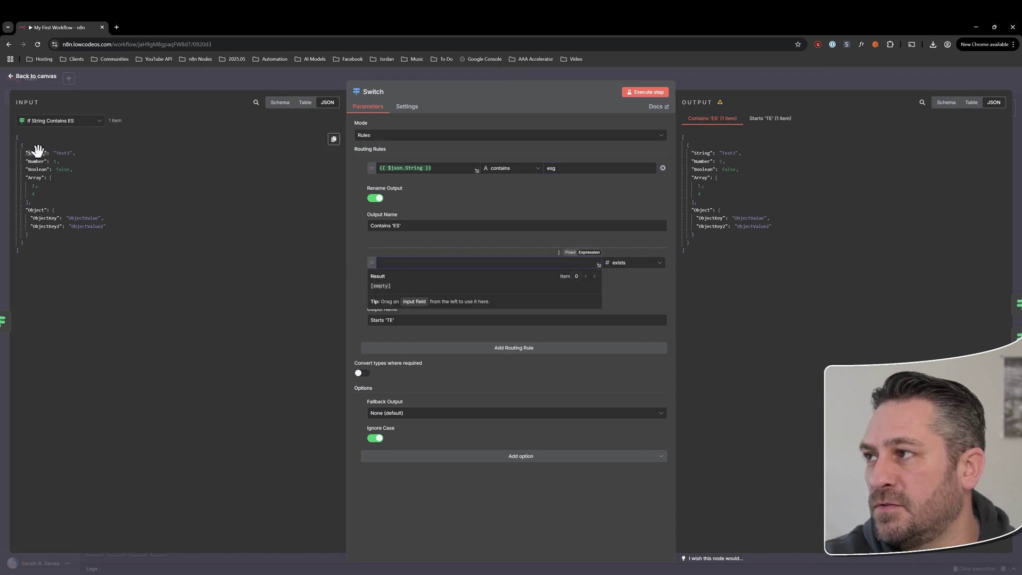
left_click_drag(37, 150, 456, 262)
left_click(623, 263)
mouse_move(636, 326)
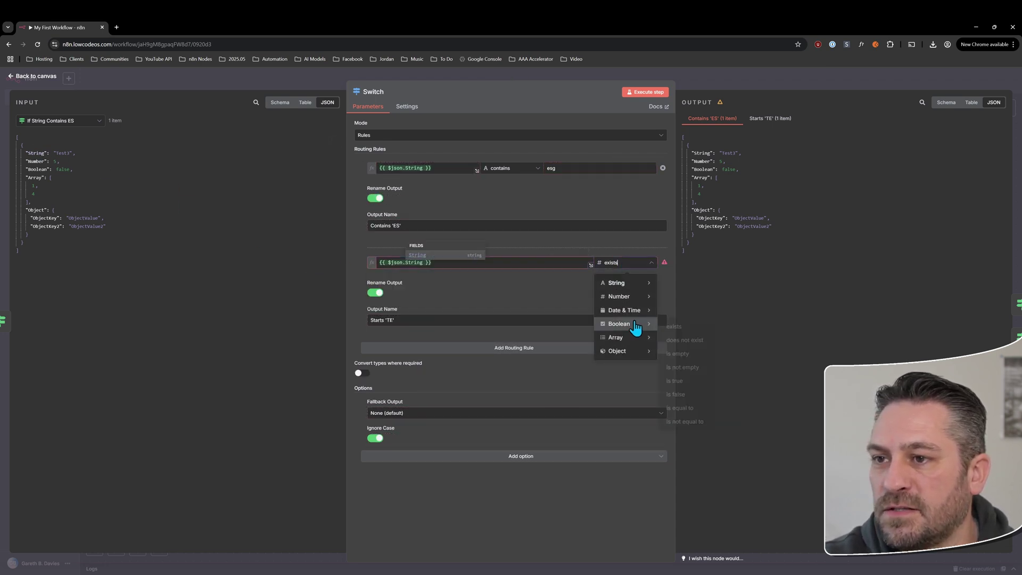
mouse_move(626, 283)
left_click(689, 398)
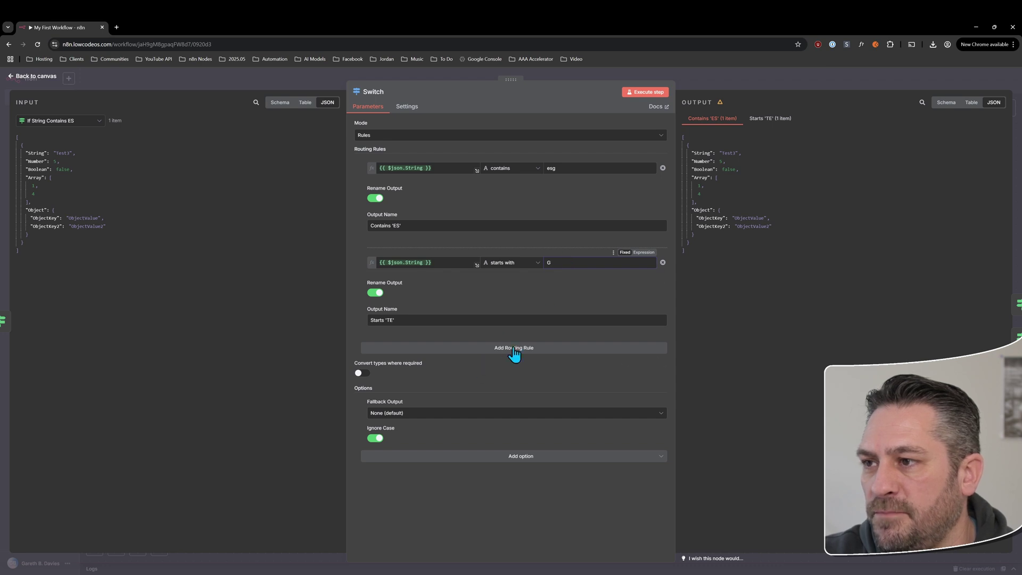
Remove the Fallback Output option, review both rules' comparison values, and return to the canvas
left_click(362, 402)
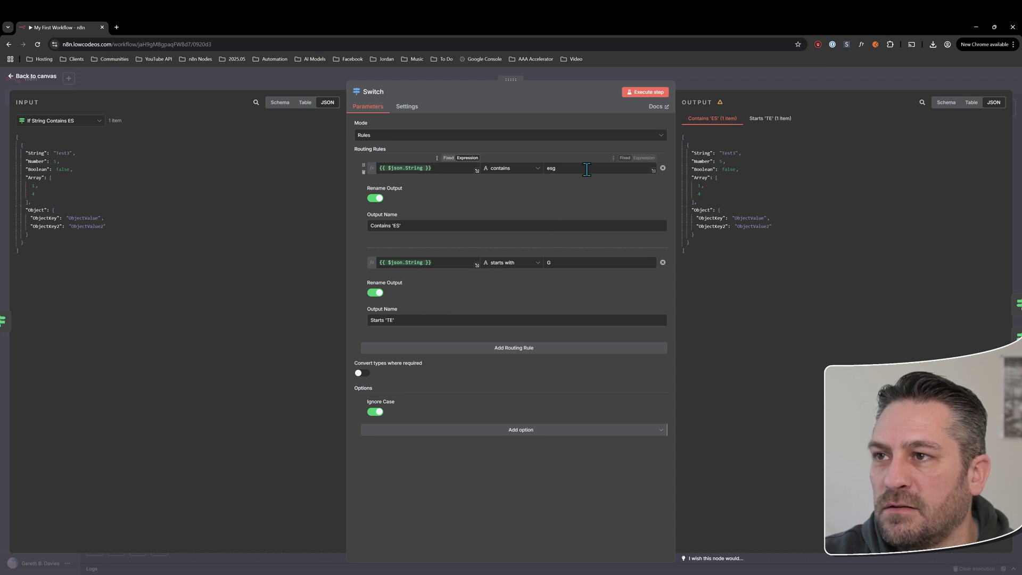
left_click_drag(566, 168, 533, 169)
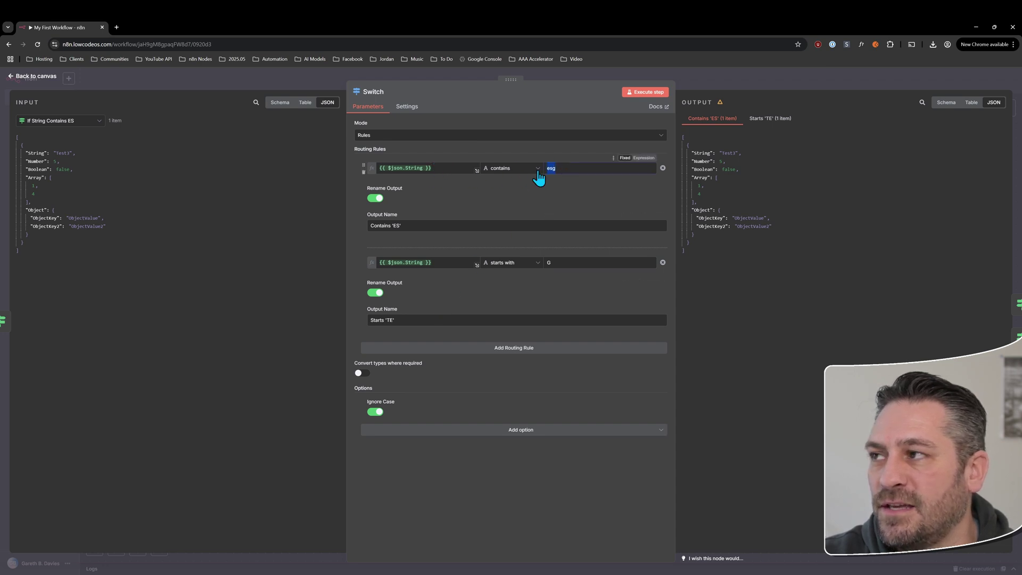
left_click_drag(573, 261, 524, 262)
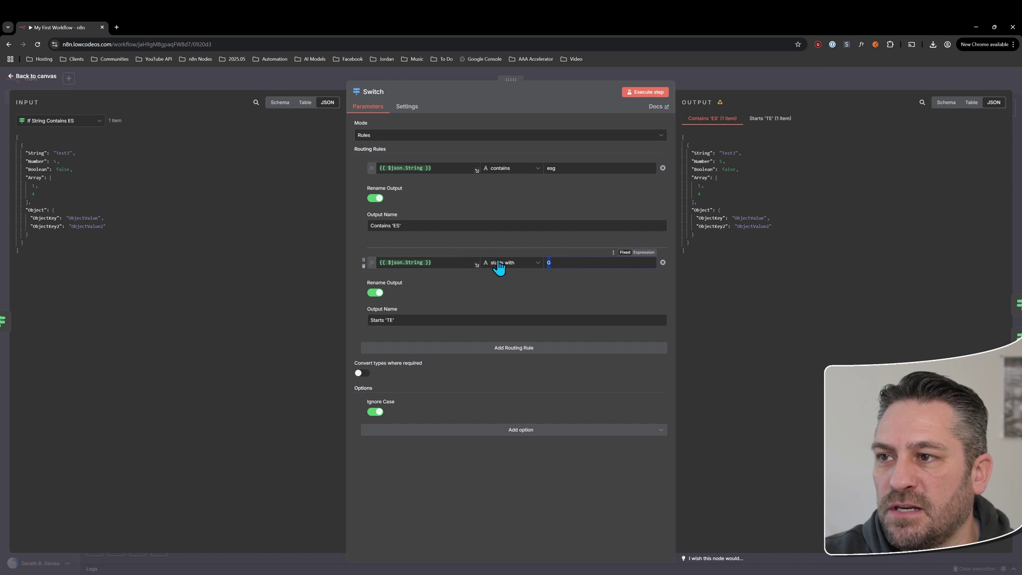
left_click(36, 76)
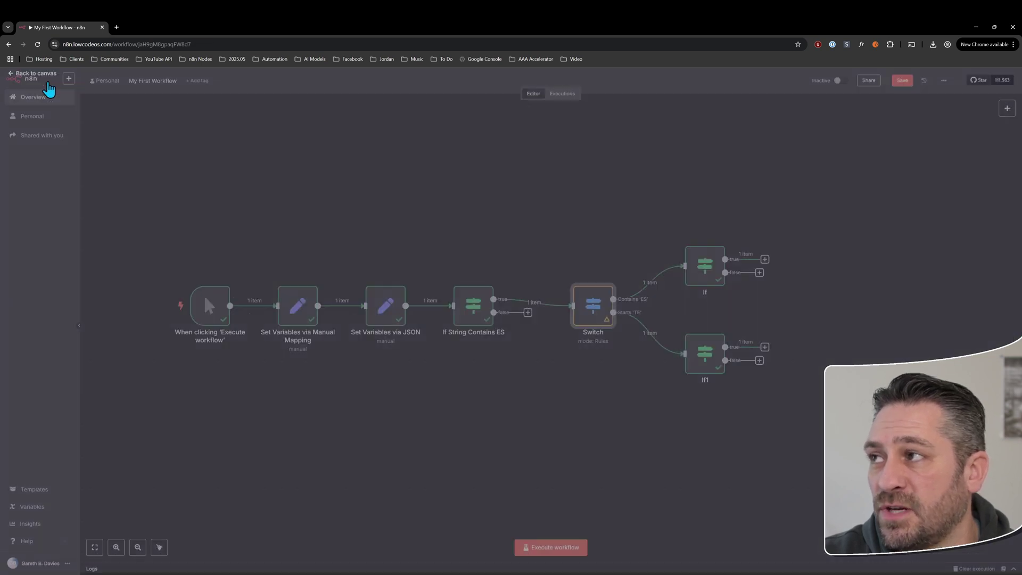
Run the workflow with the non-matching rules and check which of the Switch's branches receive data
left_click(565, 552)
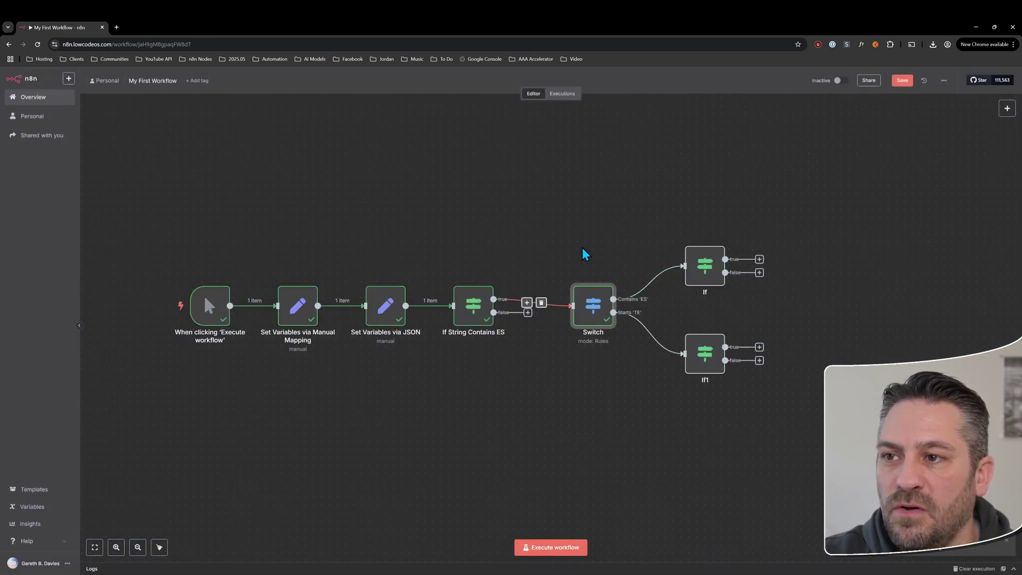
left_click(715, 246)
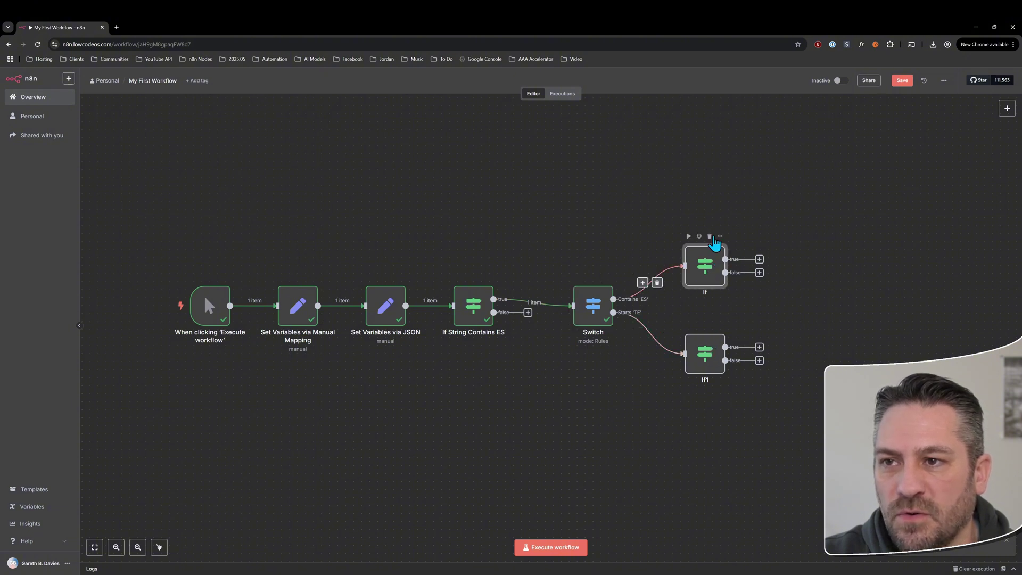
left_click(600, 314)
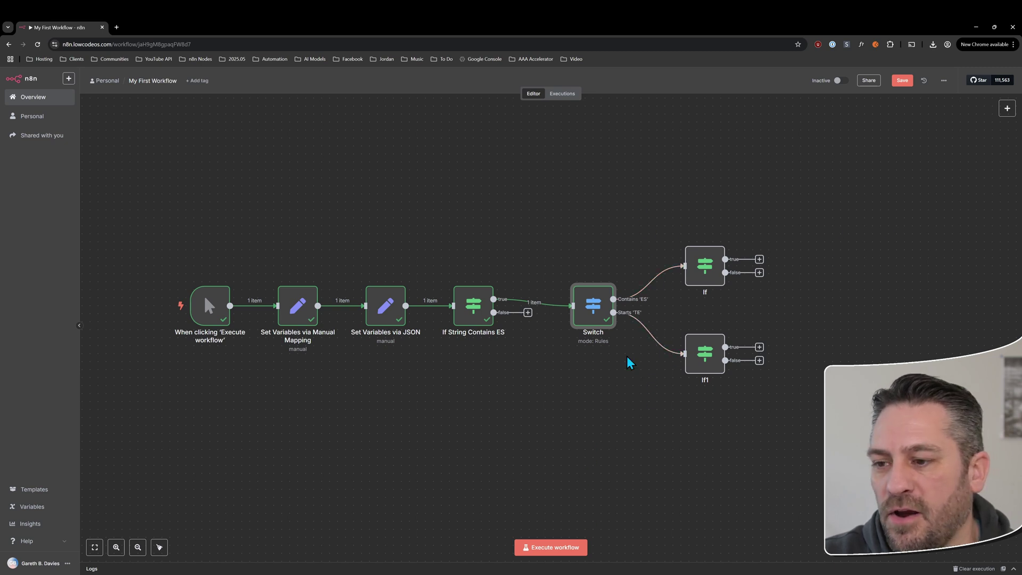
Add the Fallback Output option to the Switch with None (default) and run the workflow from the canvas
double_click(596, 301)
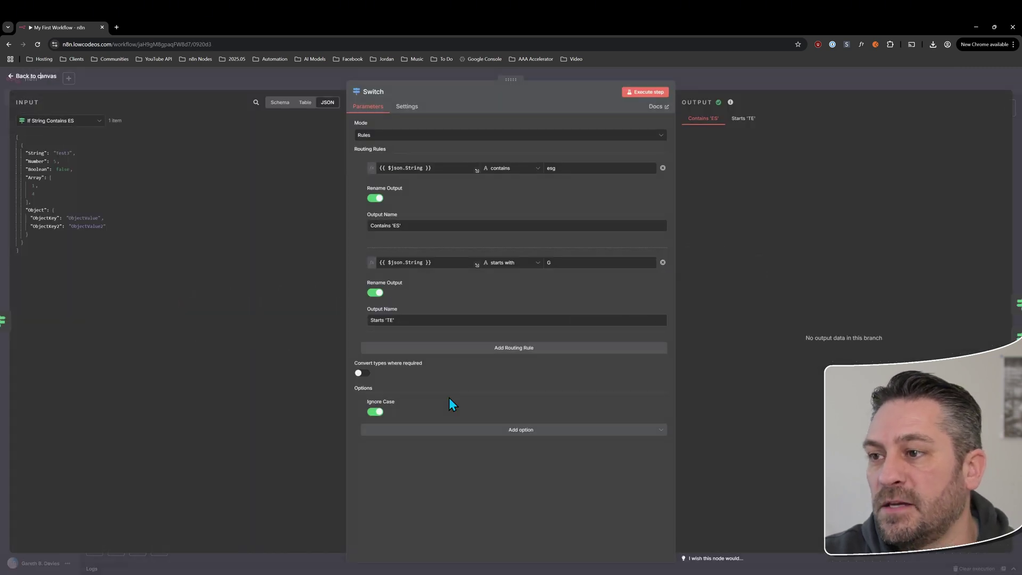
left_click(449, 430)
left_click(397, 454)
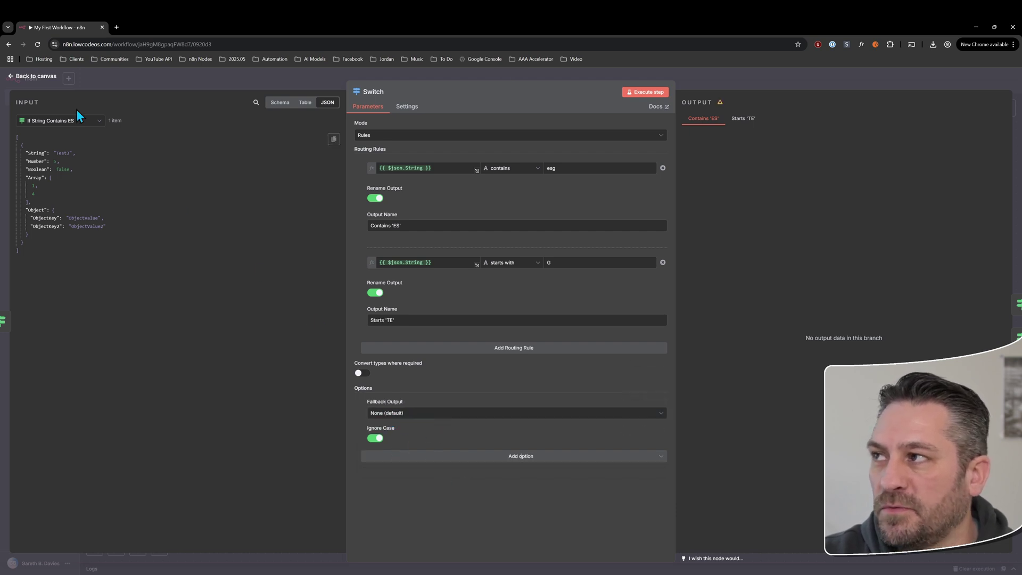
left_click(43, 76)
left_click(550, 547)
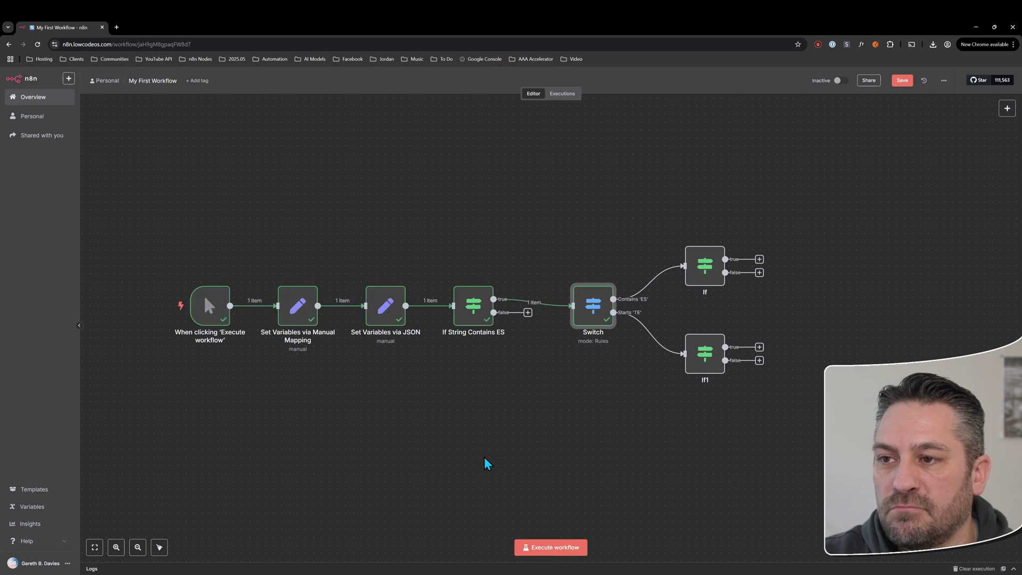
Try Output Contains 'ES' as the Switch's Fallback Output, settle on Extra Output, and return to the canvas
double_click(596, 313)
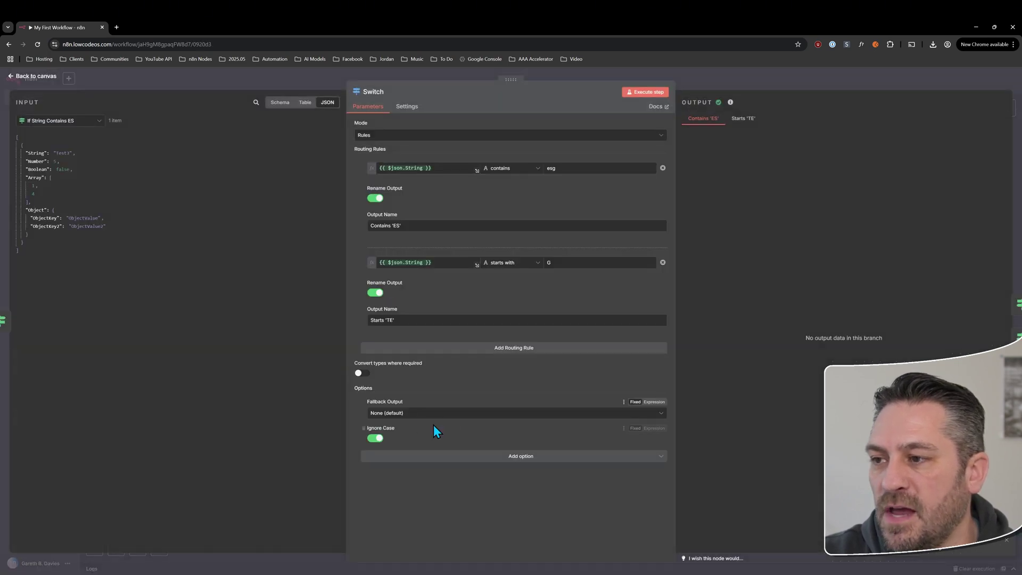
left_click(407, 414)
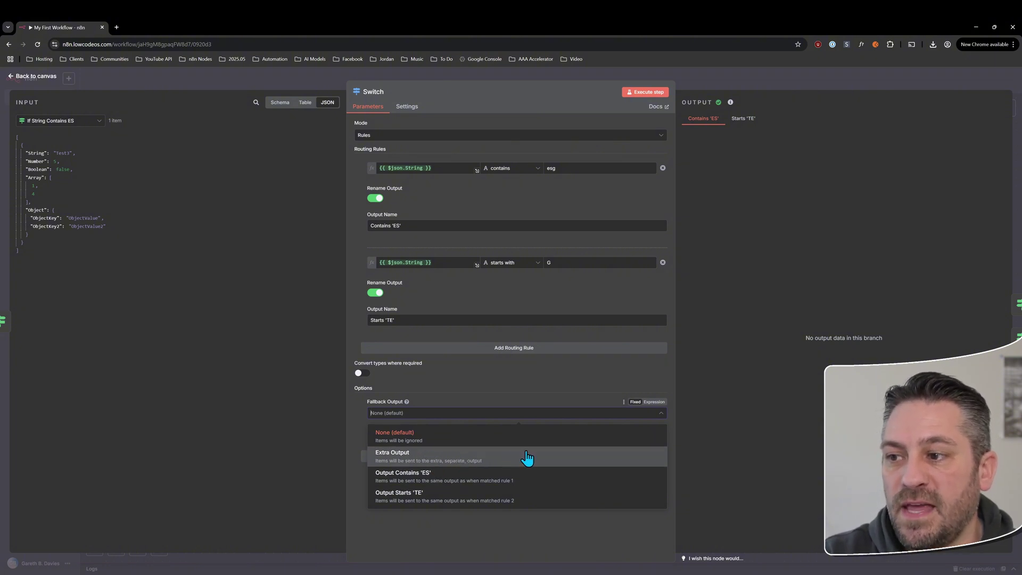
left_click(461, 476)
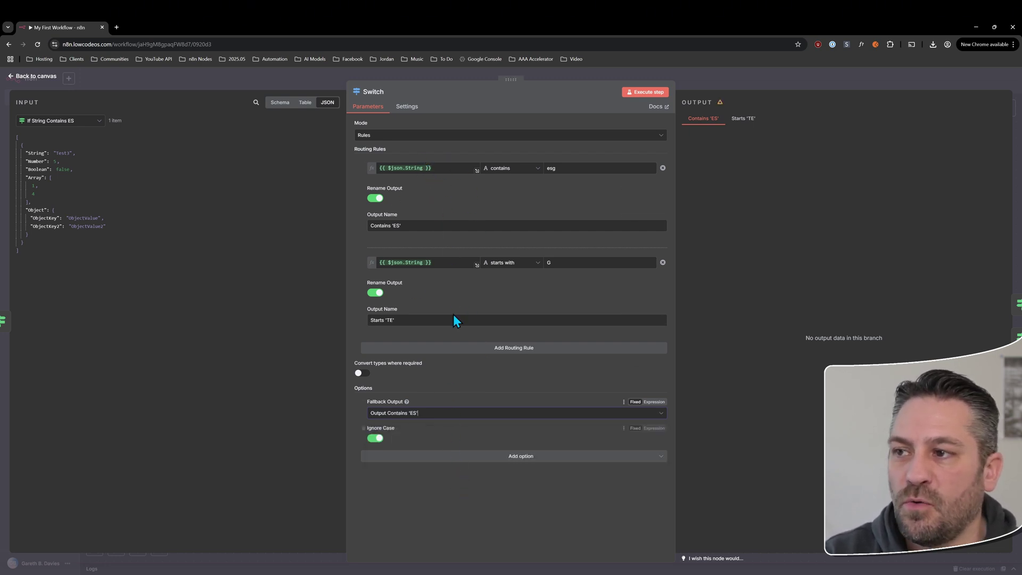
left_click(414, 418)
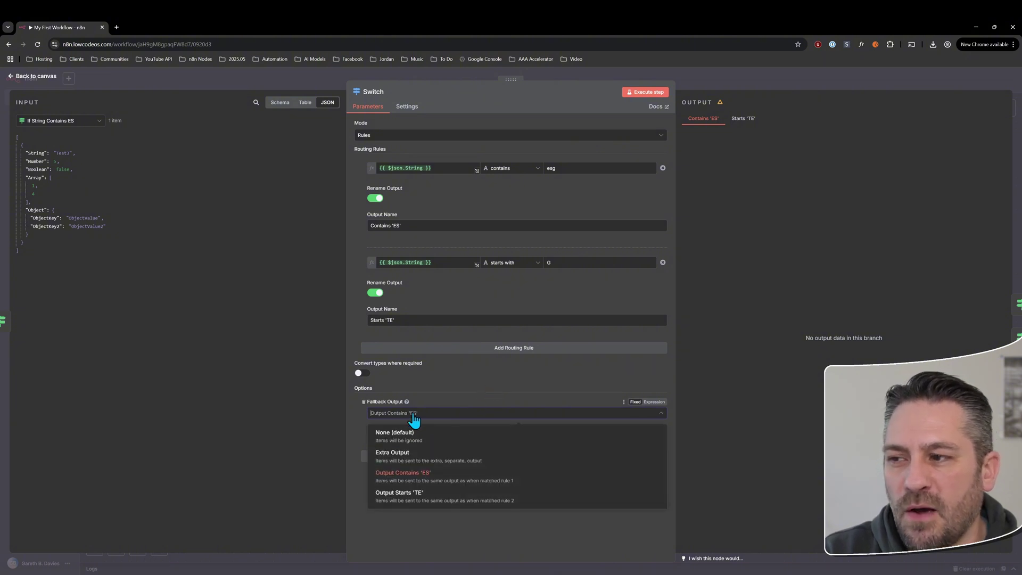
left_click(405, 456)
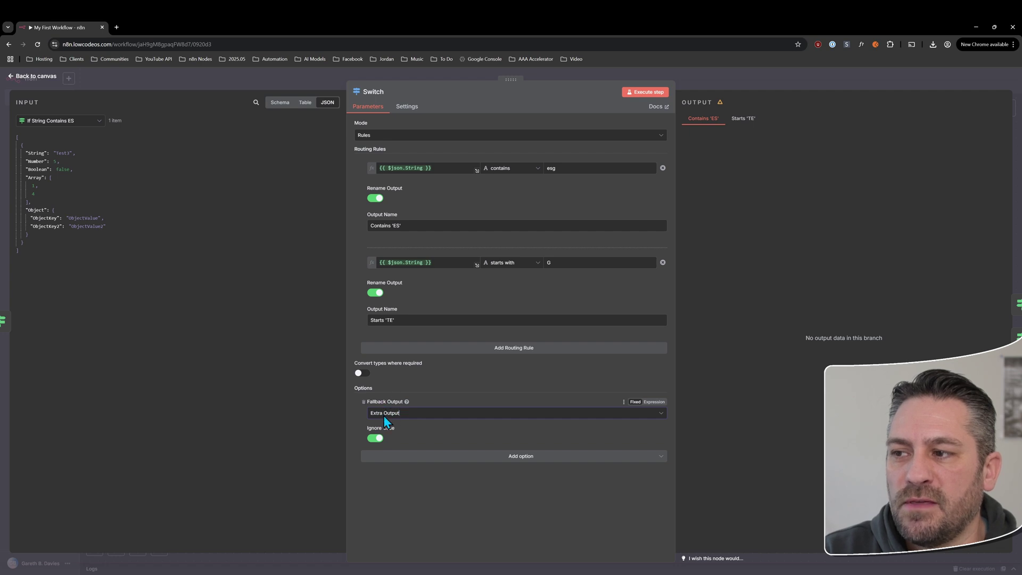
left_click(50, 78)
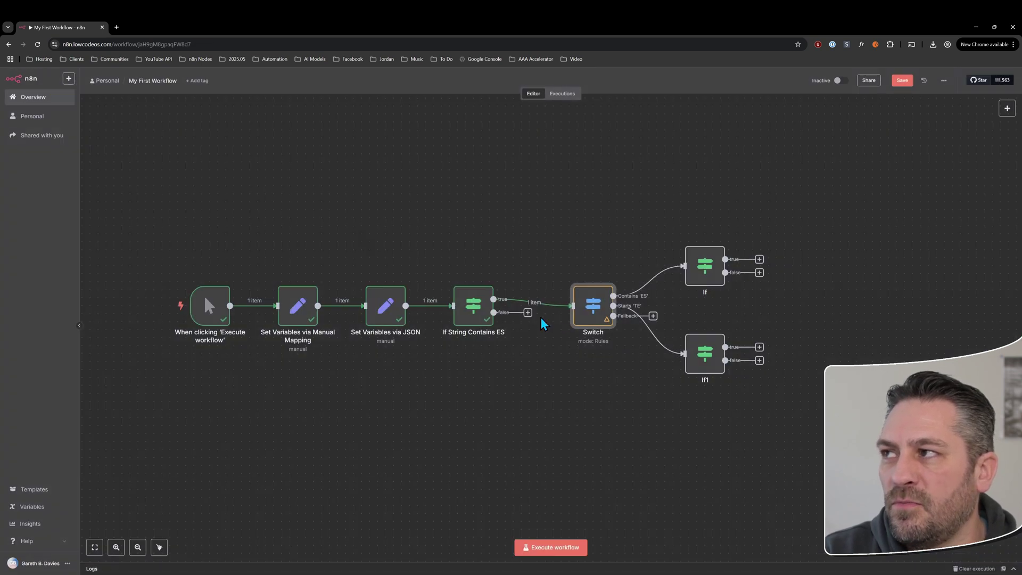
Move both If nodes up to make room, duplicate If1 below them, and connect the Switch's Fallback output to the copy
left_click_drag(708, 262, 716, 198)
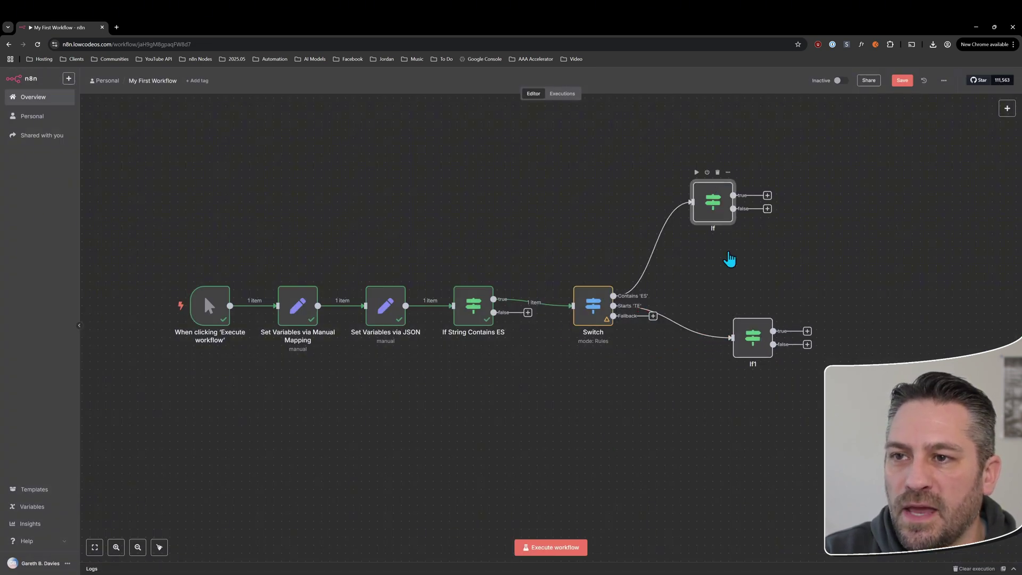
left_click_drag(753, 335, 721, 272)
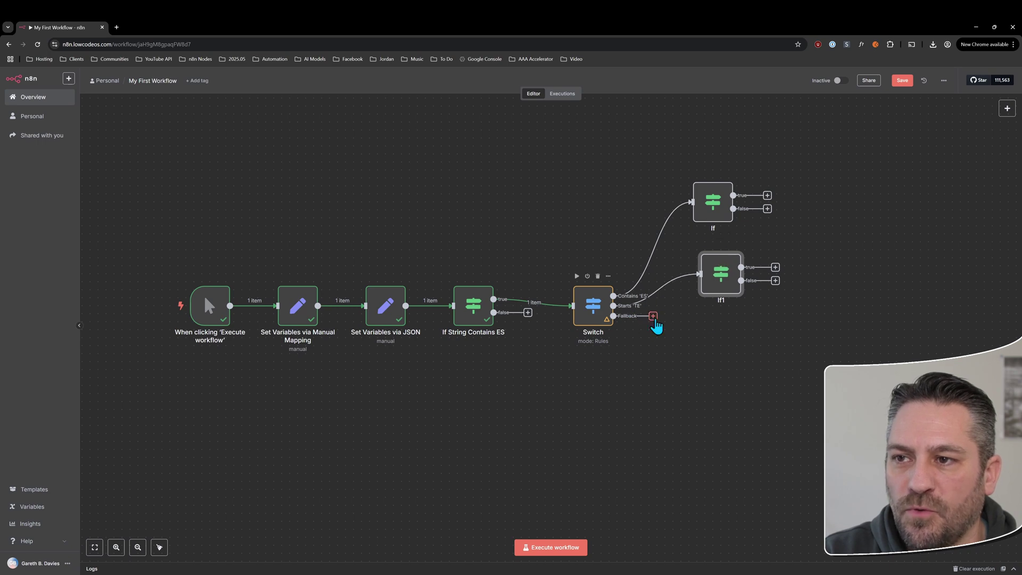
mouse_move(724, 283)
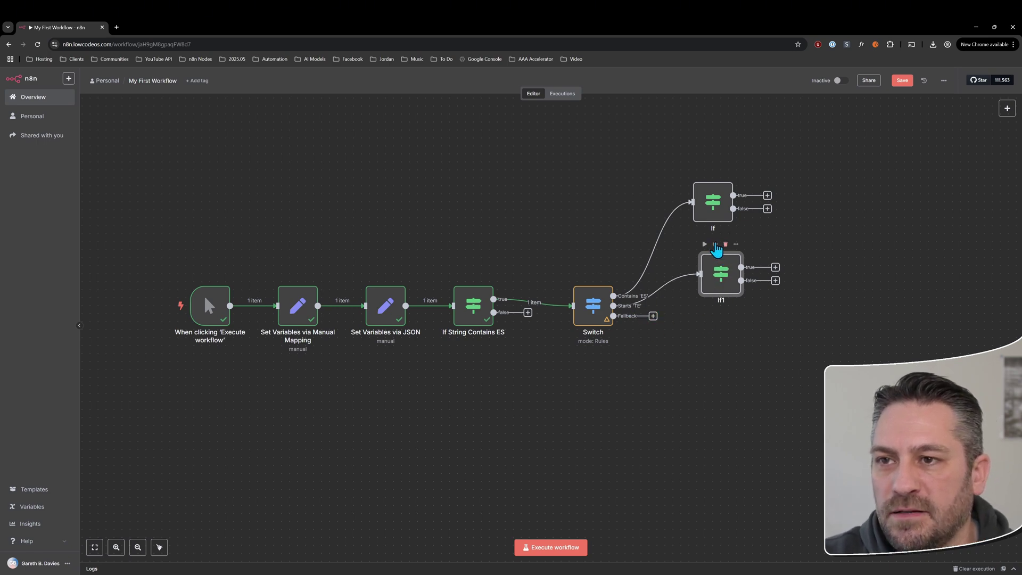
left_click(736, 245)
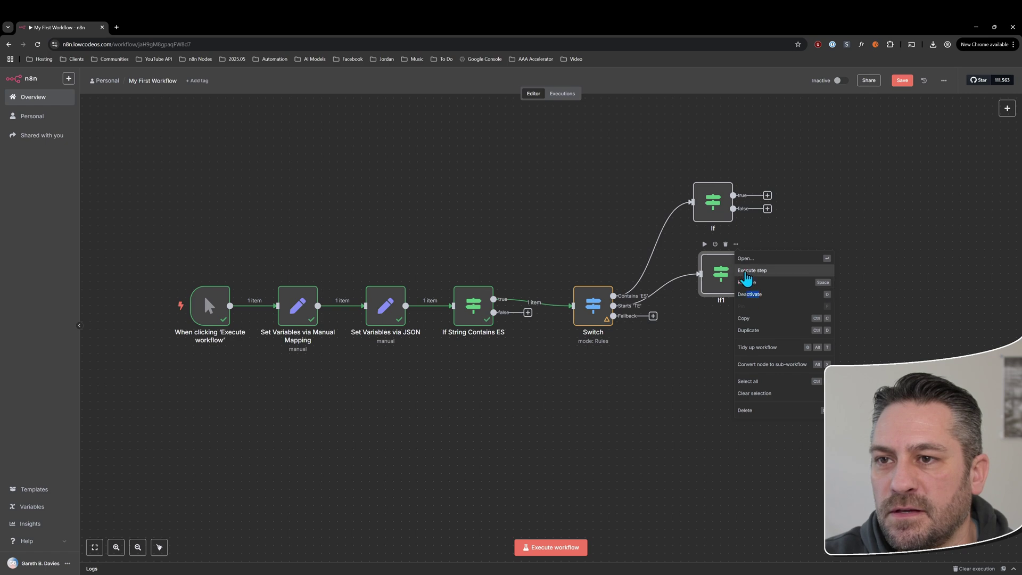
left_click(760, 330)
left_click_drag(760, 338, 721, 373)
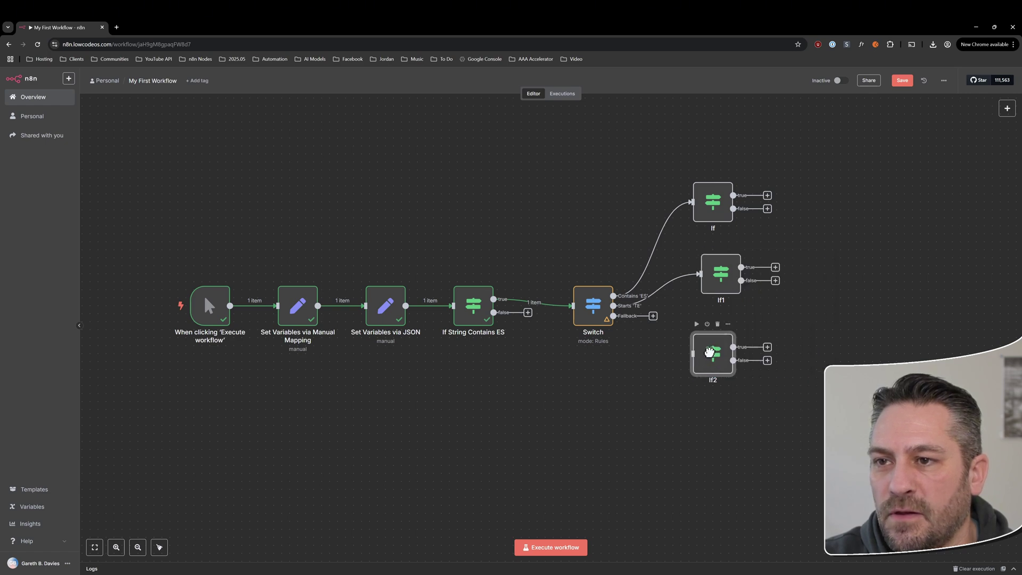
left_click_drag(653, 315, 714, 362)
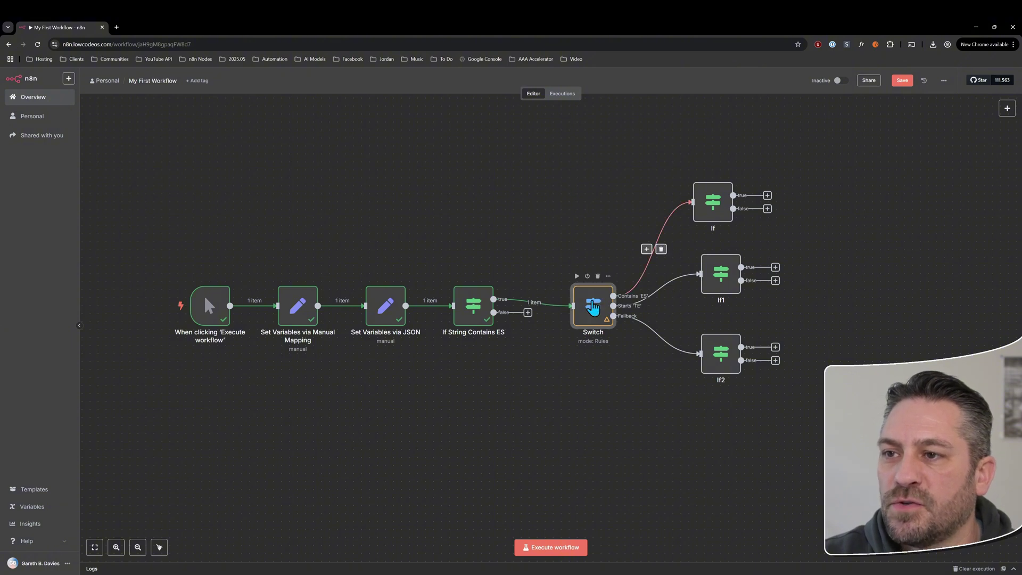
Review the Switch's rules and run the workflow to check whether the data takes the Fallback branch to If2
left_click(593, 307)
double_click(594, 306)
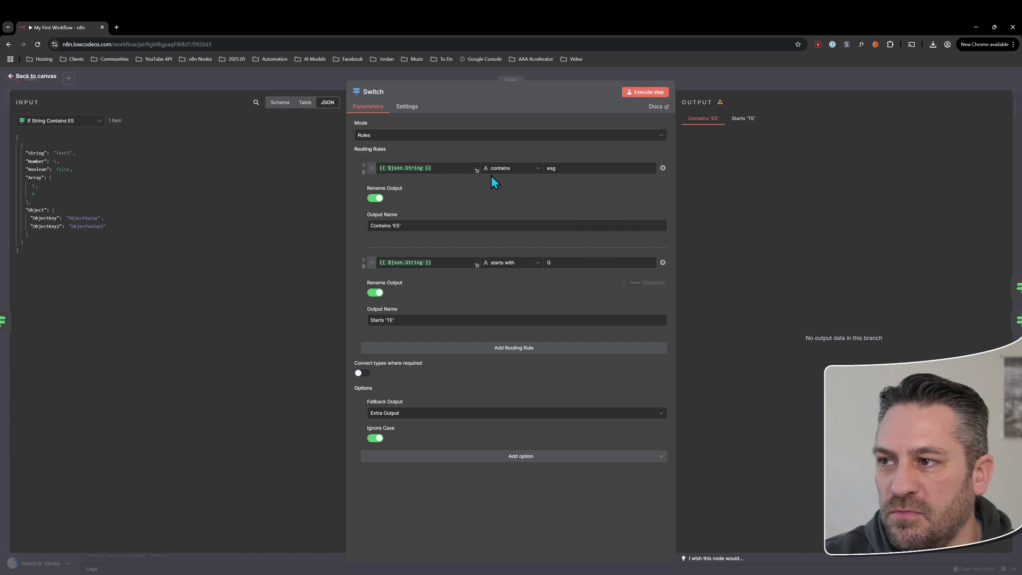
left_click(36, 78)
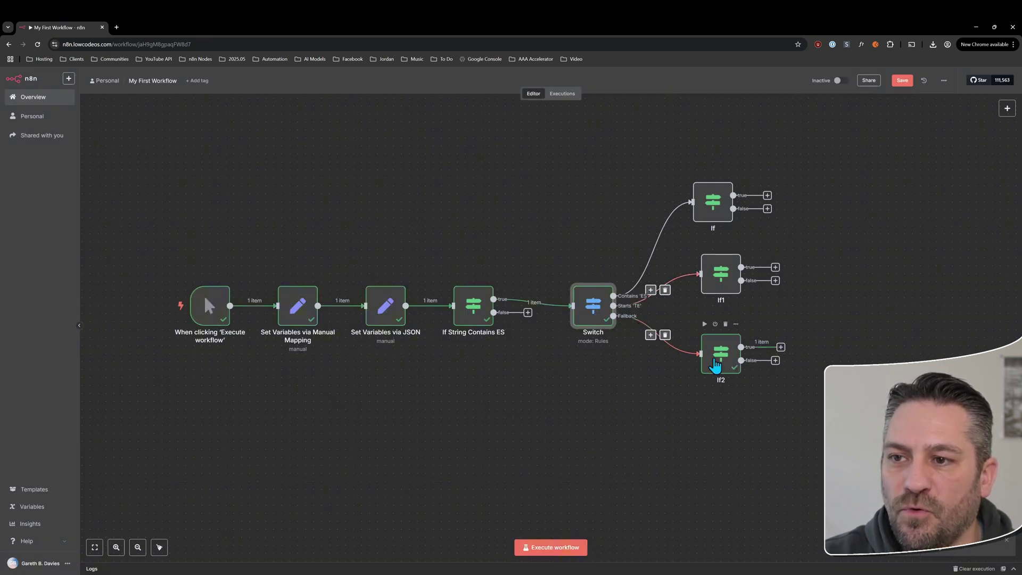
left_click(725, 356)
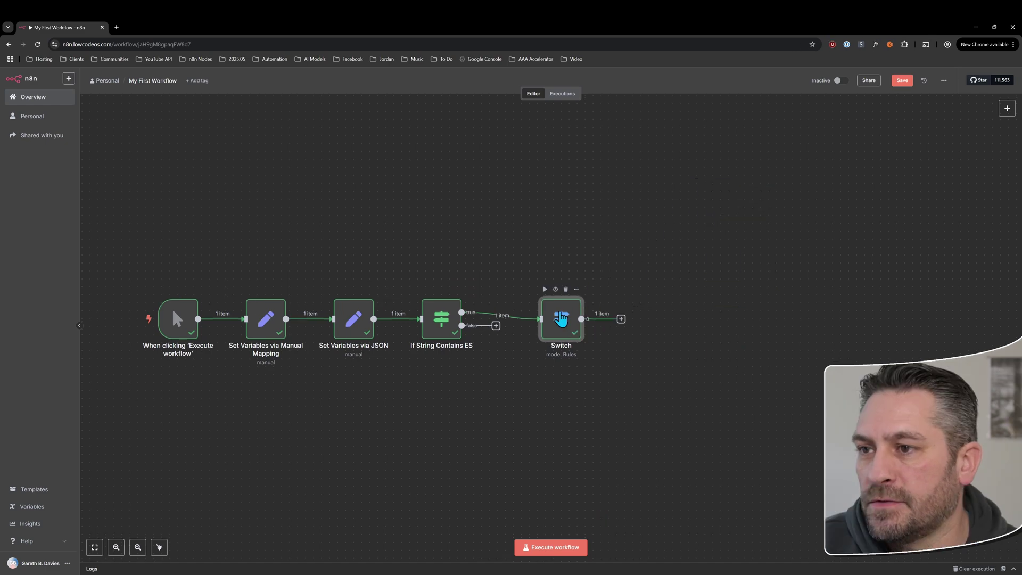
Change the Switch's mode to Expression and examine its Number of Outputs and Output Index fields
double_click(563, 322)
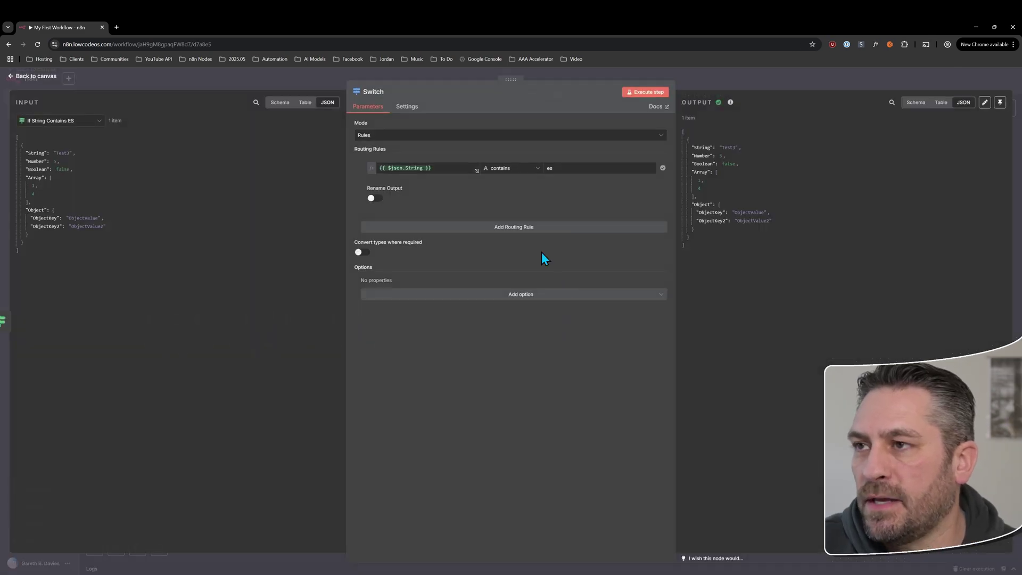
left_click(375, 136)
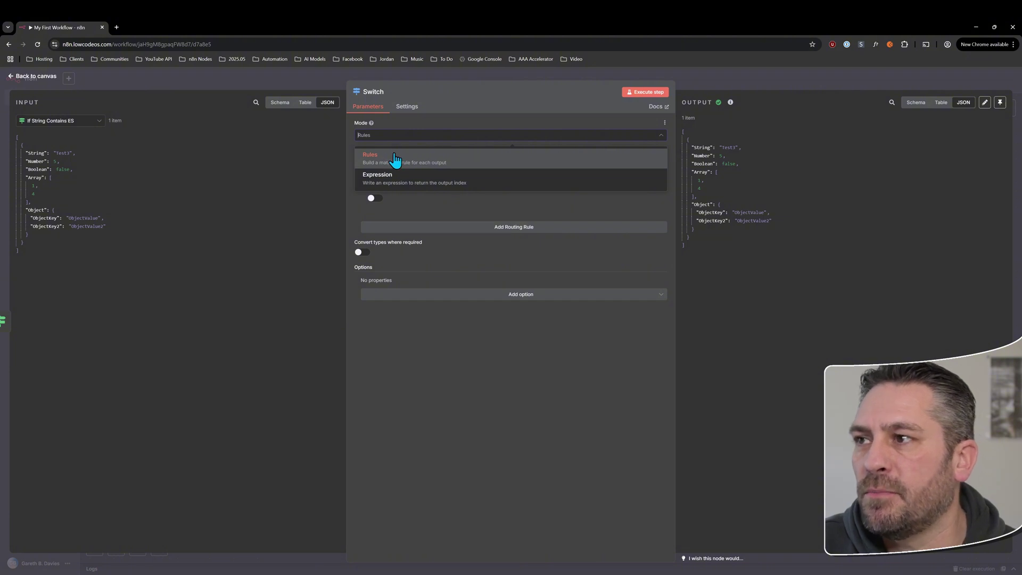
left_click(397, 180)
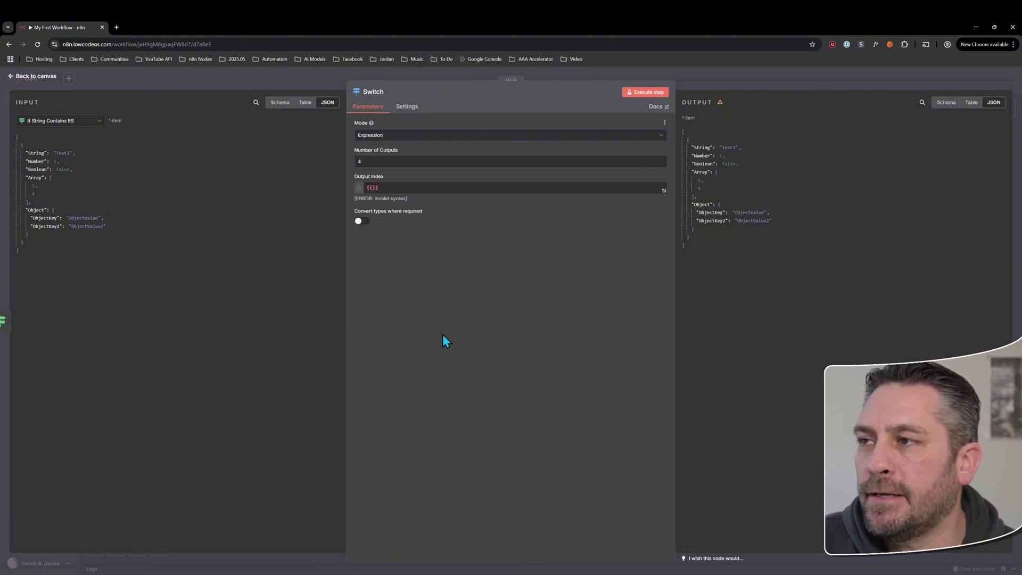
left_click(354, 160)
left_click_drag(404, 189, 363, 188)
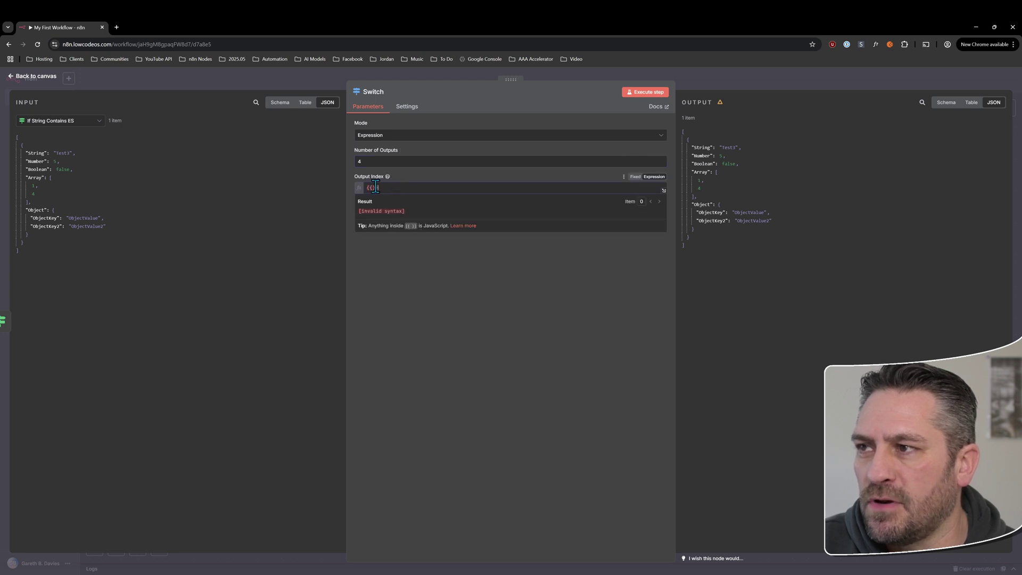
left_click(395, 305)
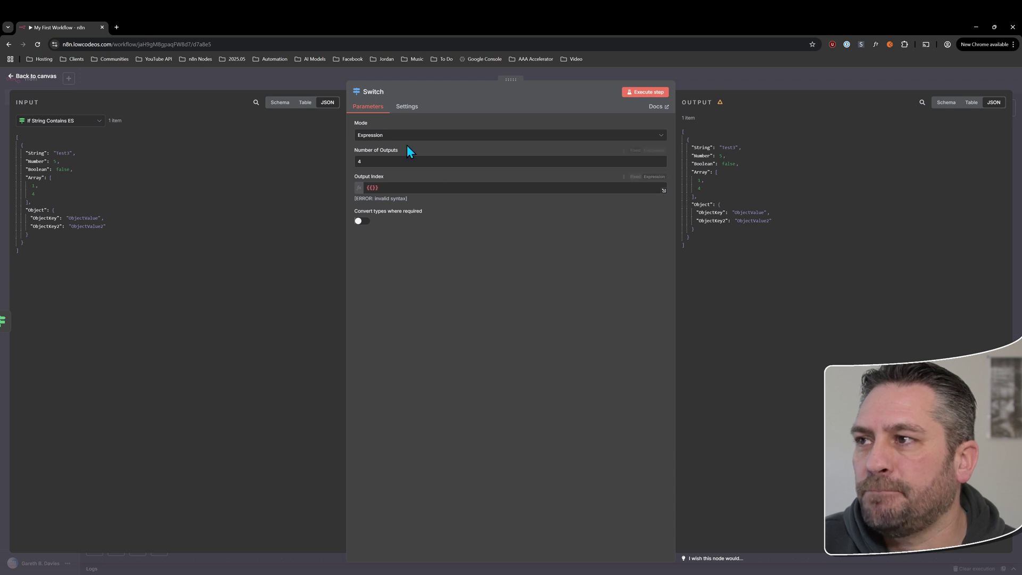
left_click(363, 161)
left_click_drag(365, 159, 342, 160)
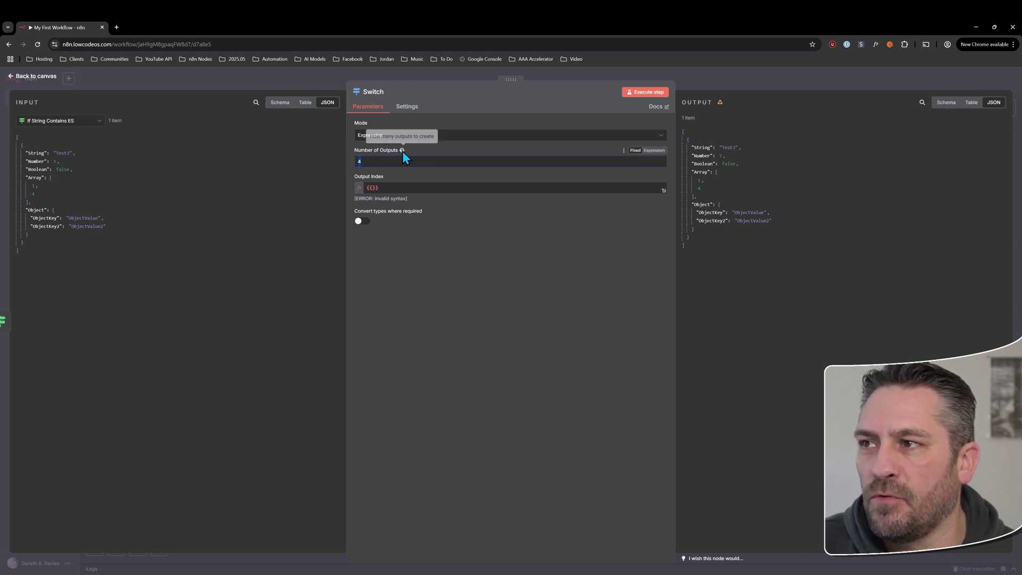
Execute the Switch step, clear the Output Index expression completely, and execute the step again
left_click(643, 92)
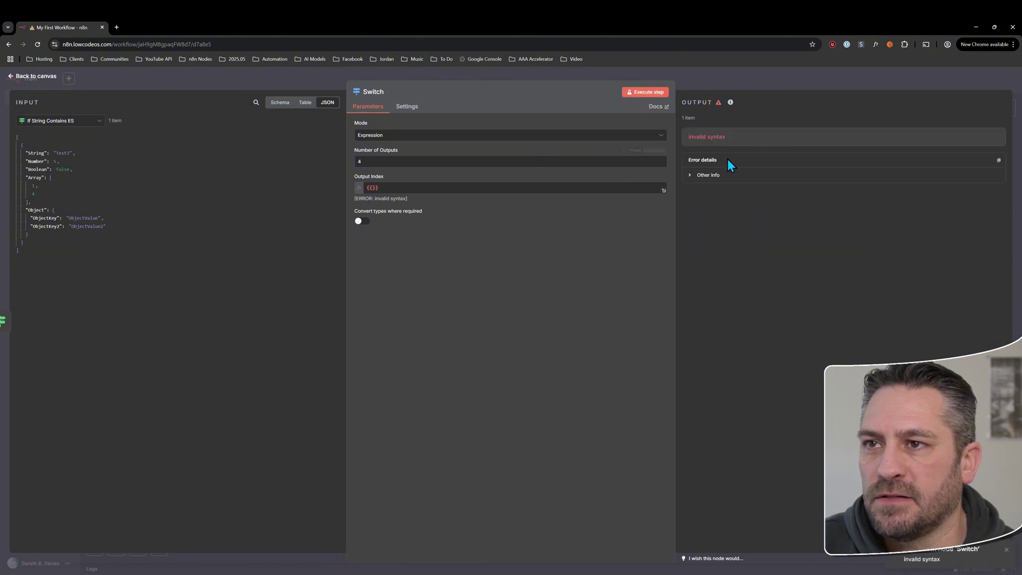
left_click(379, 188)
key("BackSpace")
key("BackSpace")
key("BackSpace")
key("BackSpace")
left_click(651, 96)
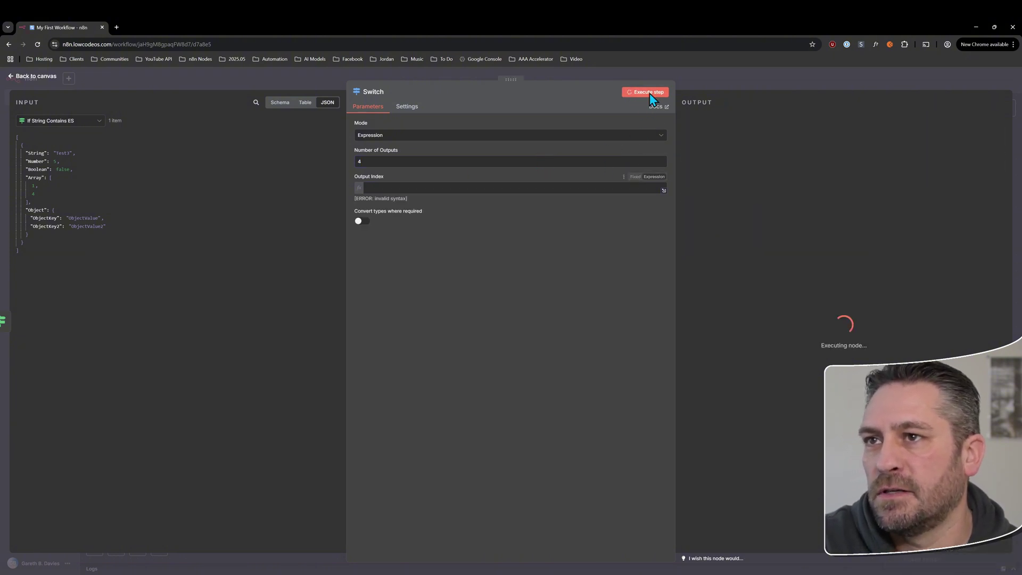
Inspect Output 0, Output 1 and Output 2 of the Switch to see which one receives the item
double_click(426, 166)
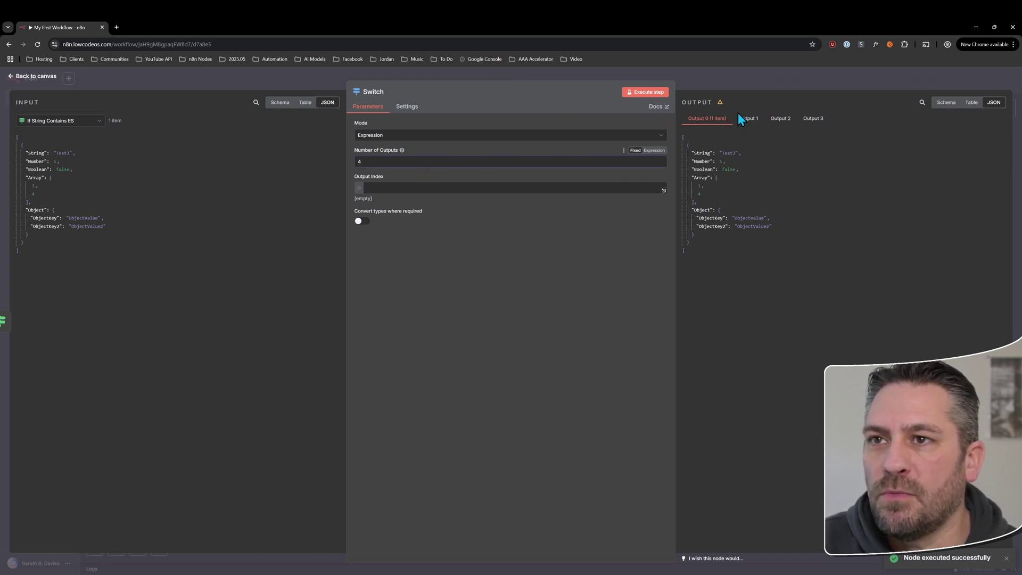
left_click(751, 119)
left_click(697, 119)
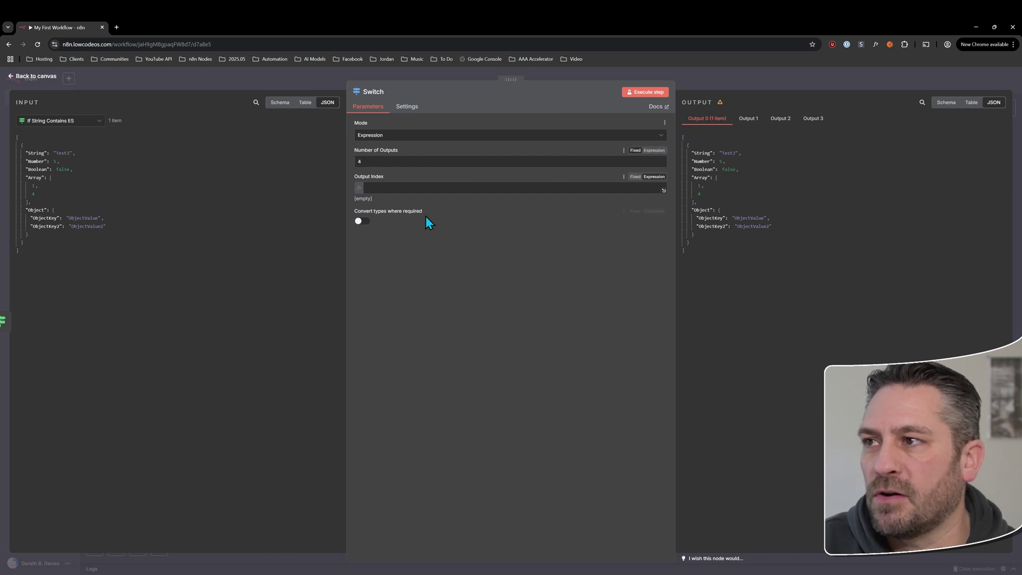
left_click(759, 127)
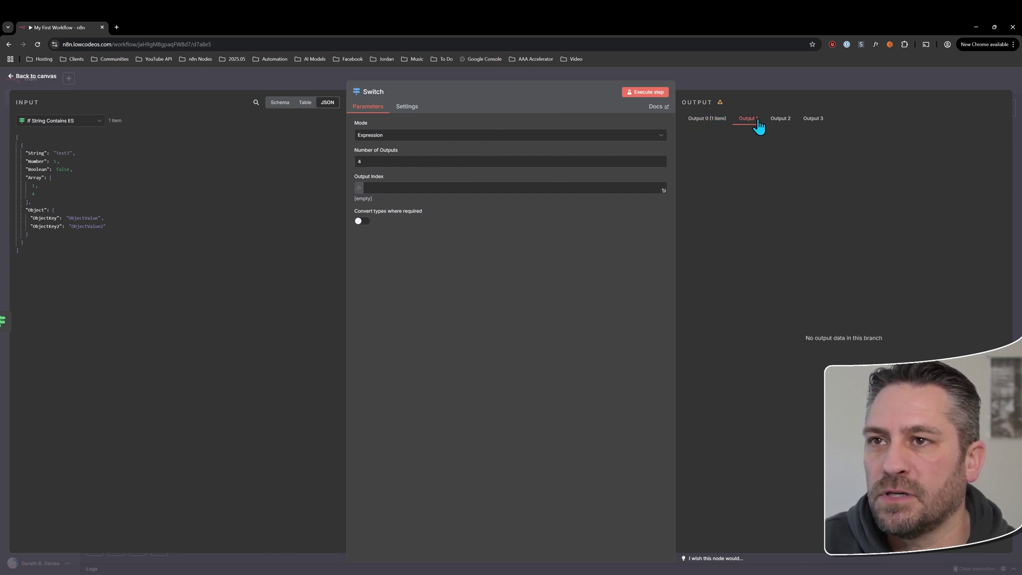
left_click(794, 126)
left_click(703, 119)
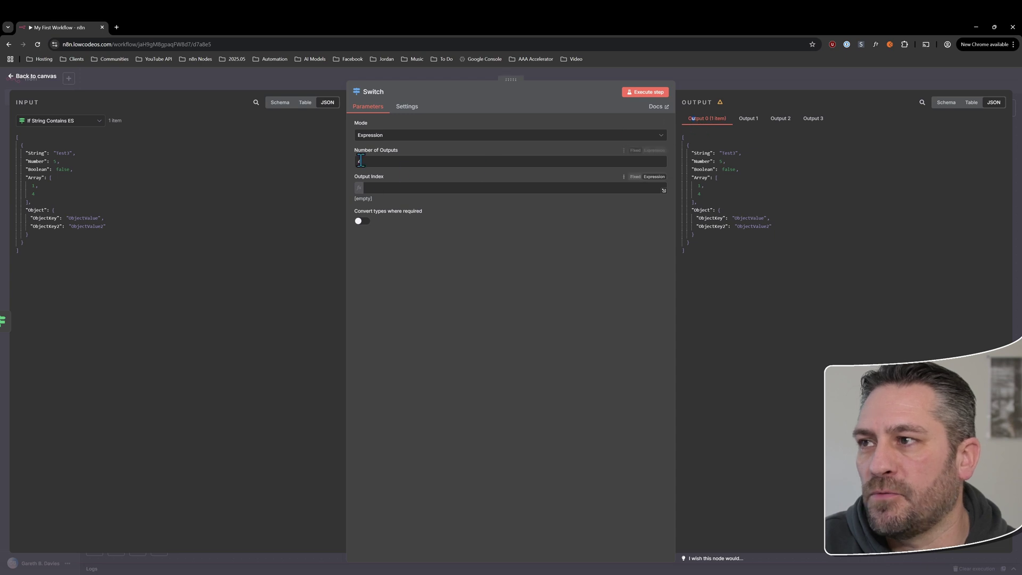
Set the Switch's Number of Outputs to 2, execute the step, and check Output 1 and Output 0
double_click(394, 164)
type("2")
left_click(651, 92)
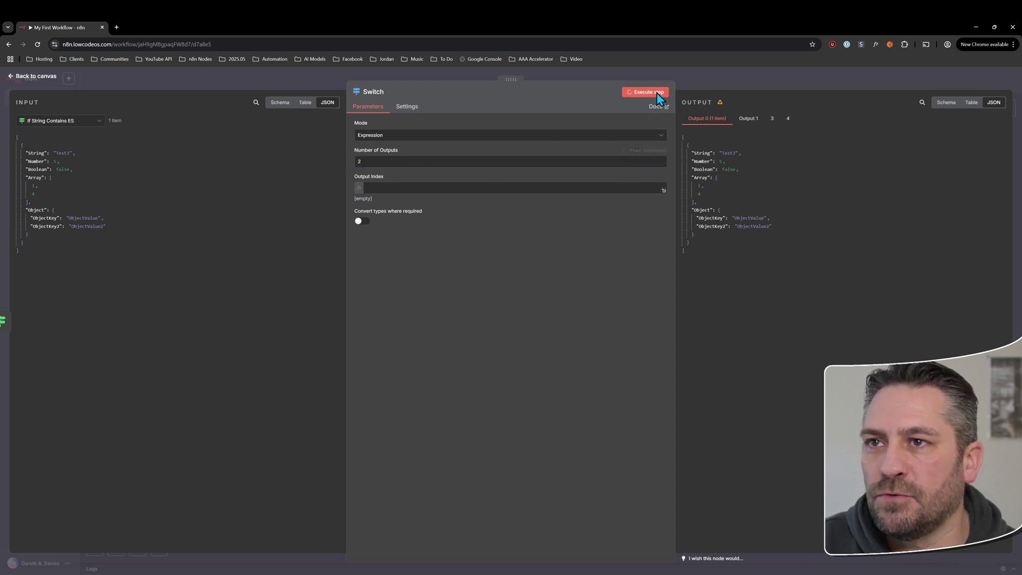
left_click(751, 123)
left_click(714, 121)
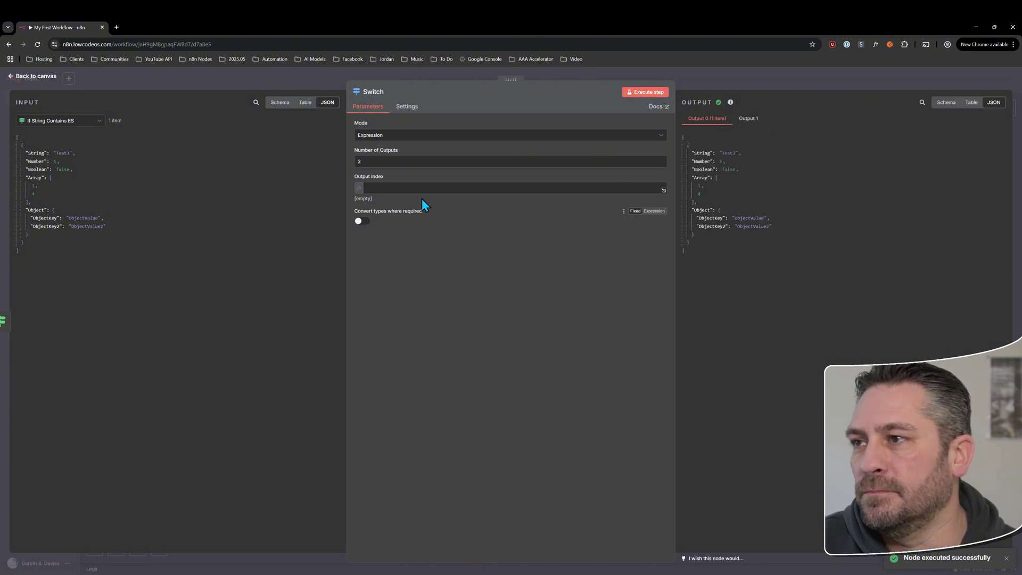
Set the Switch's Output Index to the expression {{ $json.String }} and execute the step
left_click(400, 189)
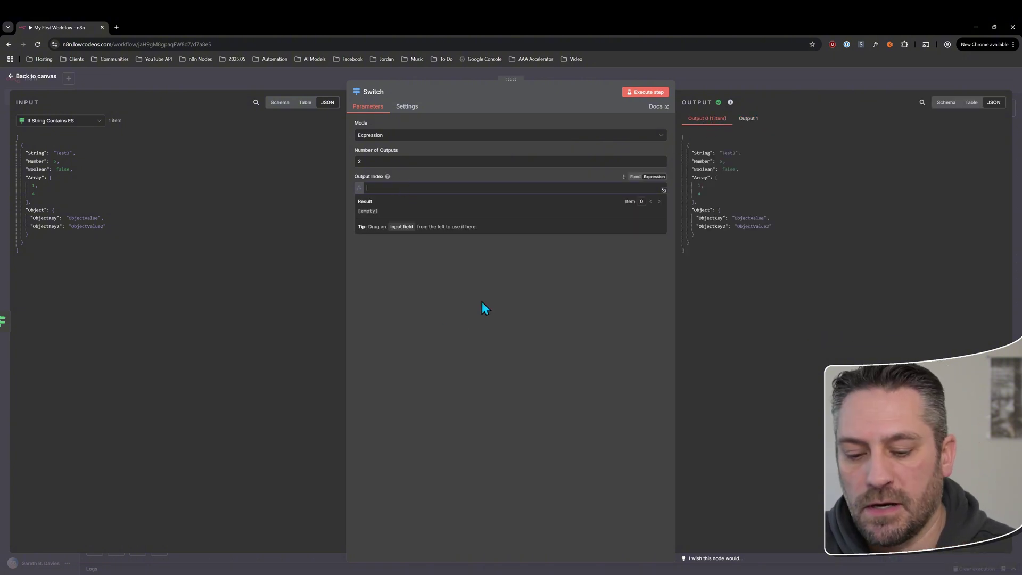
type("{{")
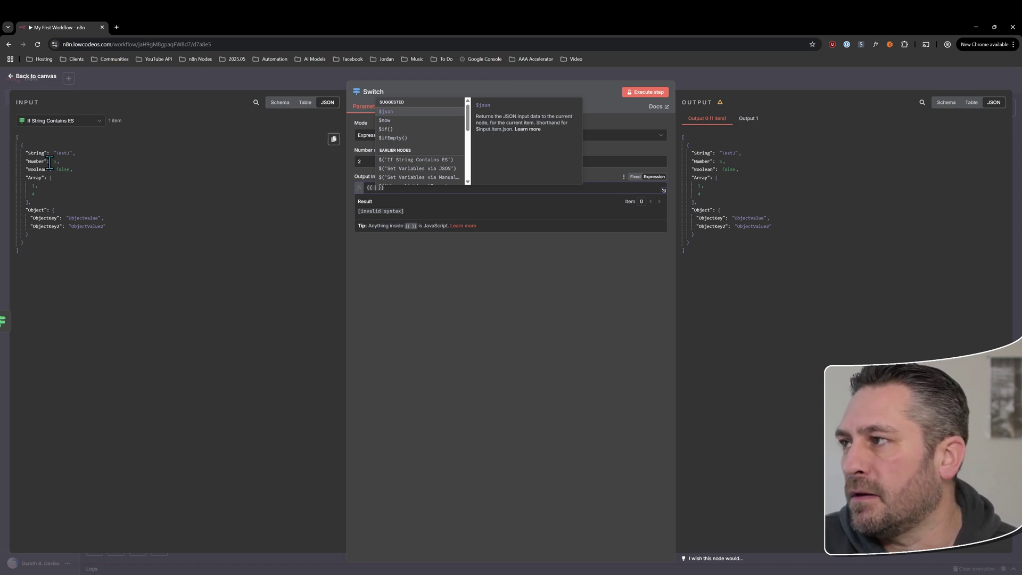
left_click_drag(37, 152, 394, 189)
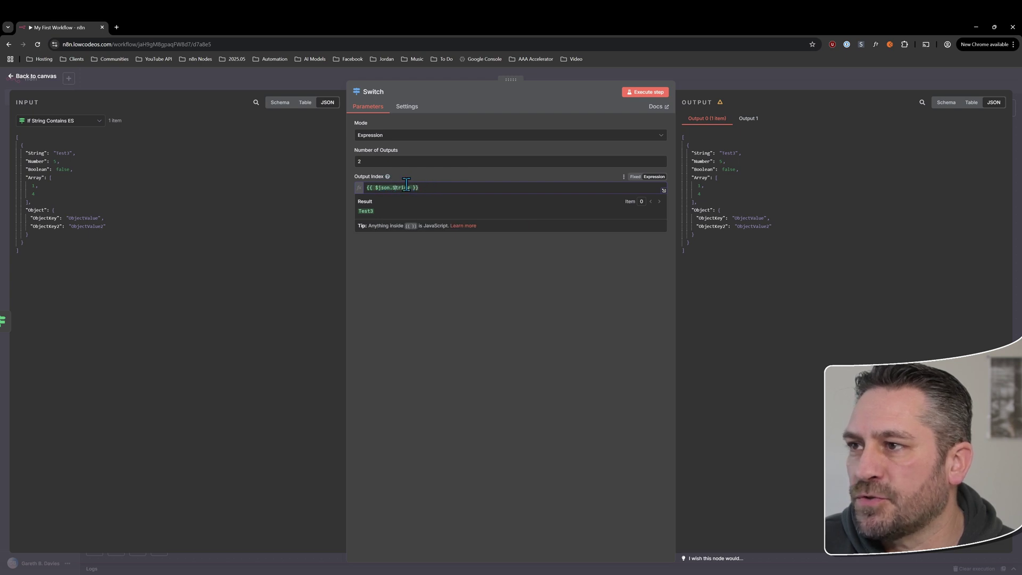
left_click(494, 348)
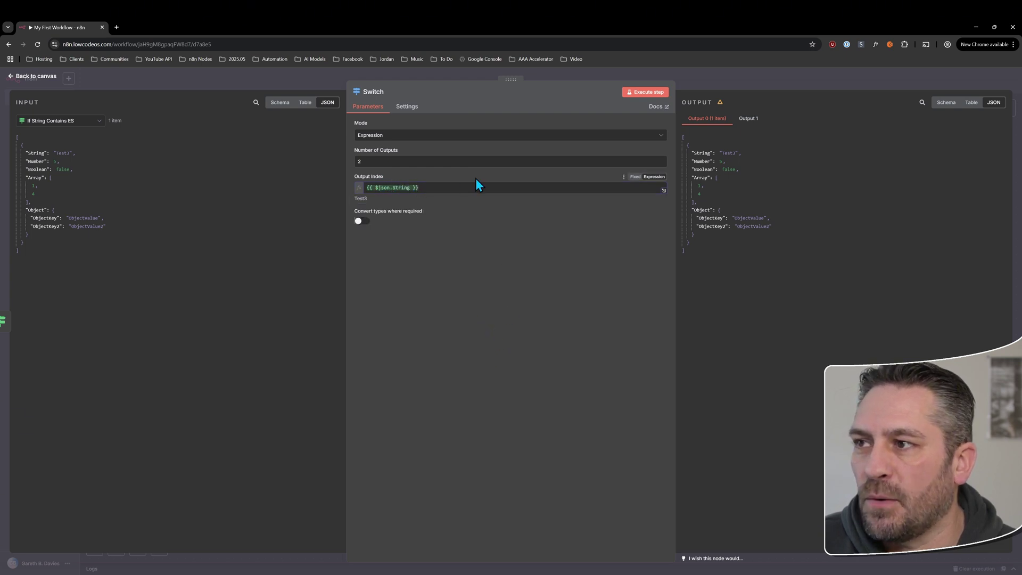
left_click(638, 96)
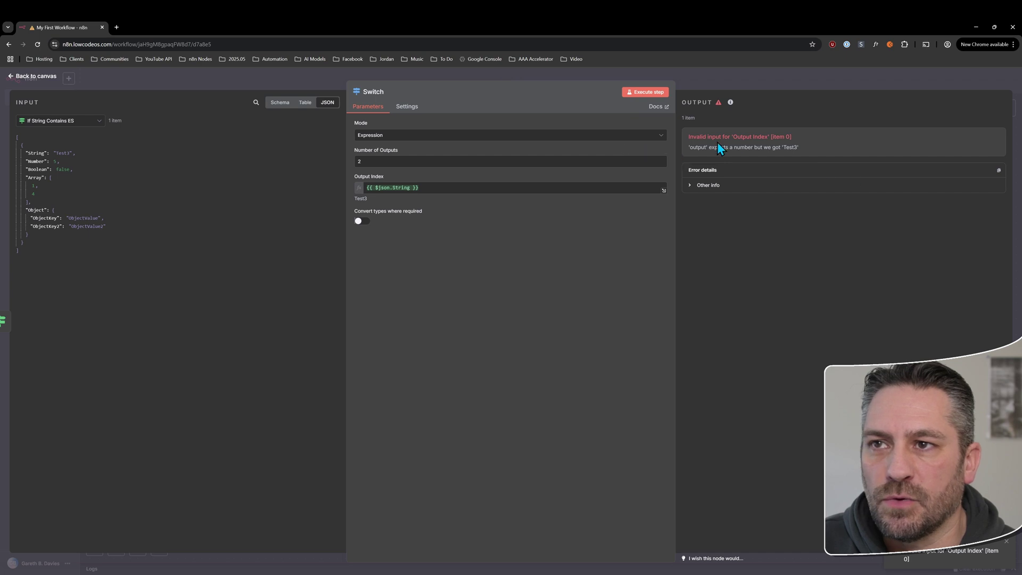
Compare the execution error's wording with the Output Index expression and the String field in the input data
left_click(407, 189)
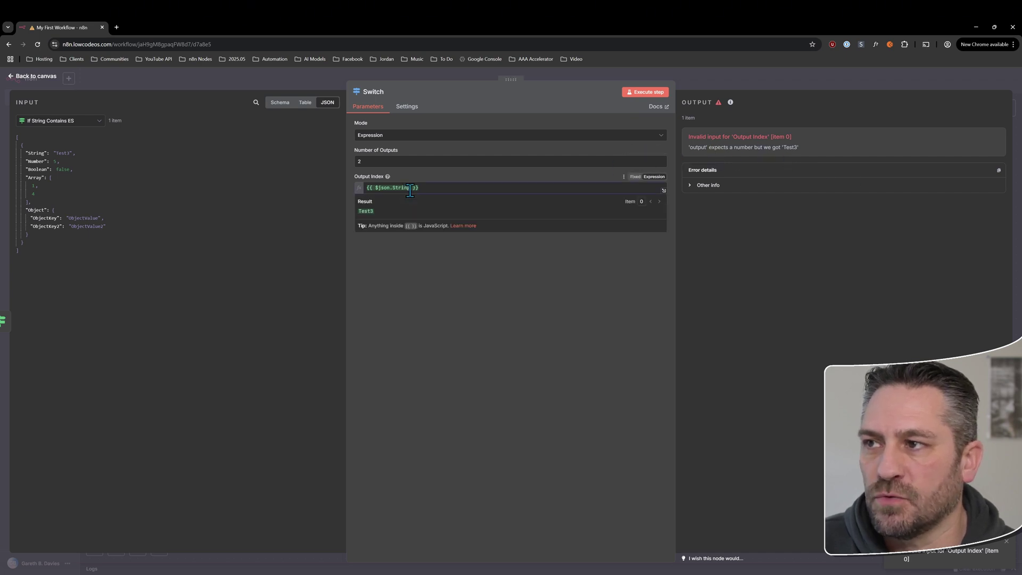
left_click(435, 334)
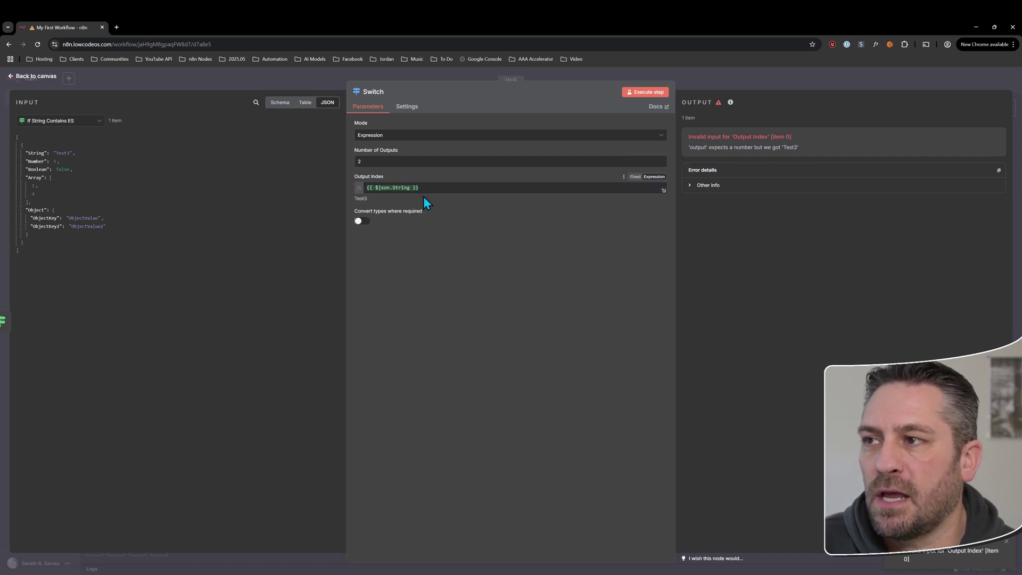
double_click(695, 147)
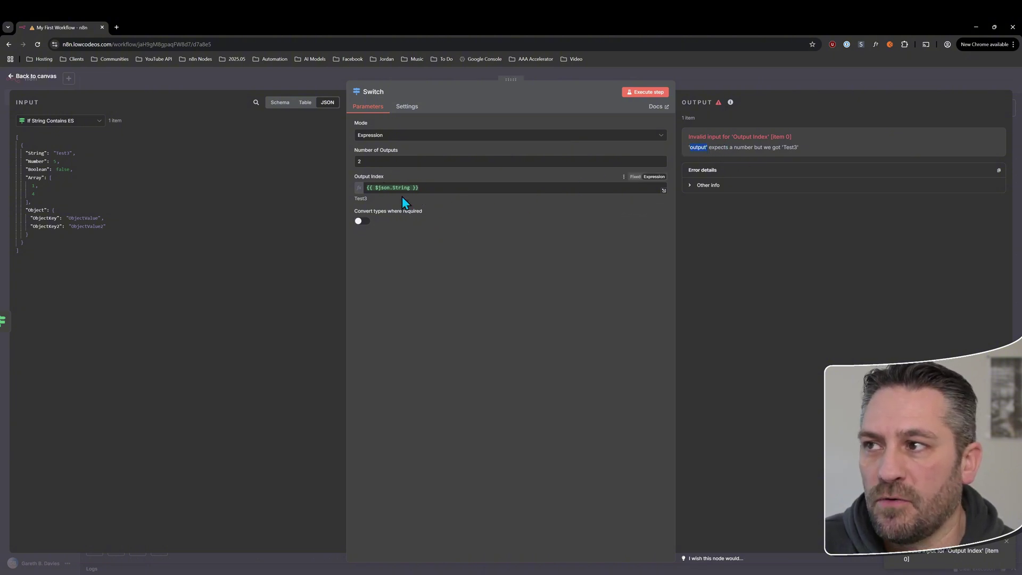
left_click_drag(781, 147, 754, 148)
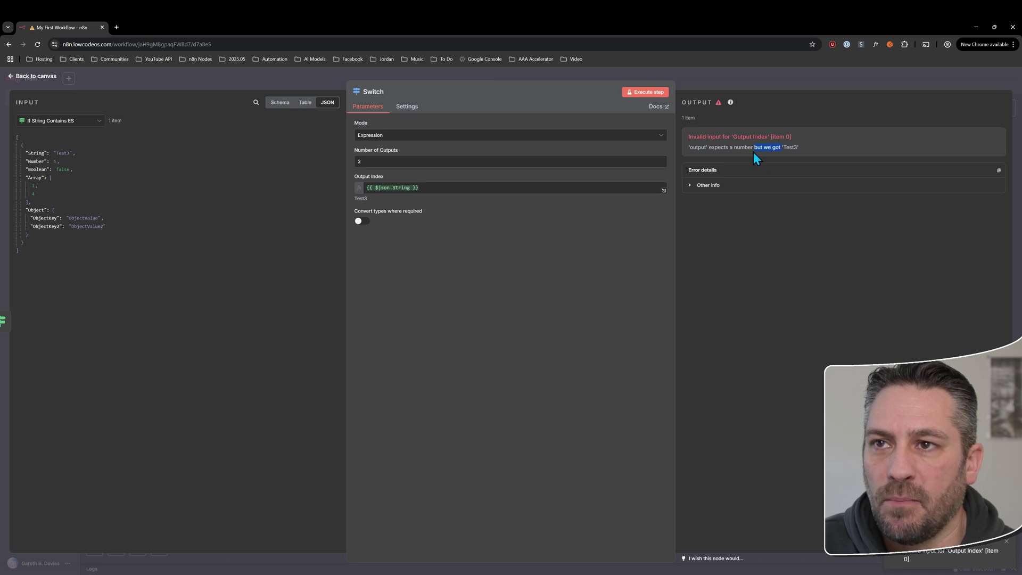
double_click(399, 187)
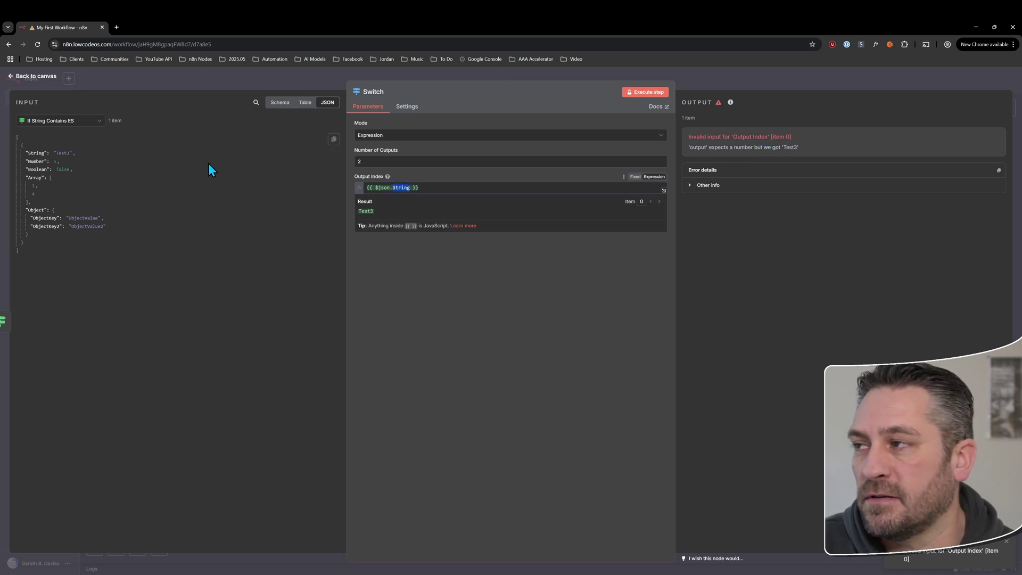
left_click(68, 153)
Extend the Output Index expression to {{ $json.String === "Test3" ? 0 : 1 }}
left_click(434, 186)
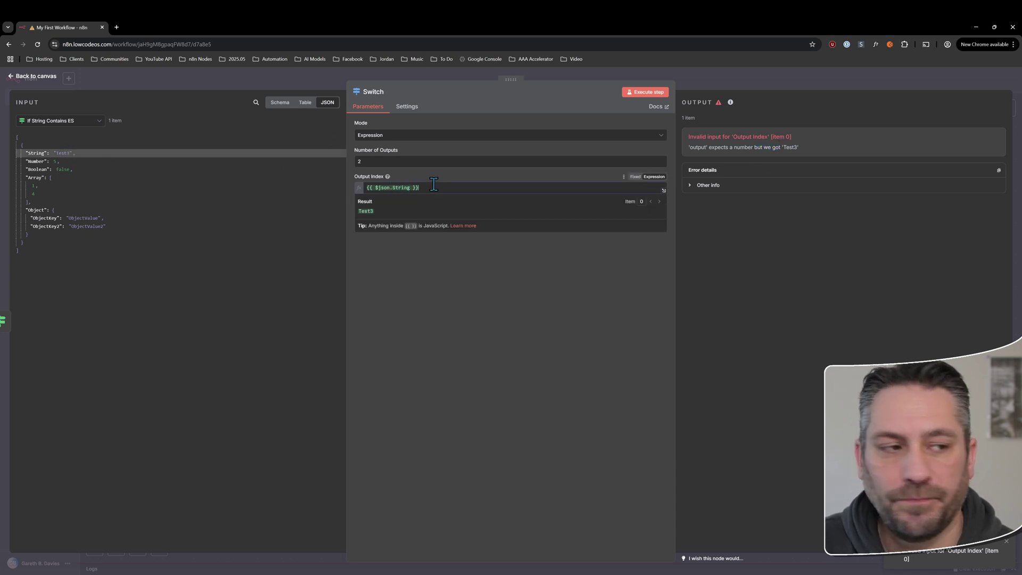
key("Left")
key("Left")
type("| ")
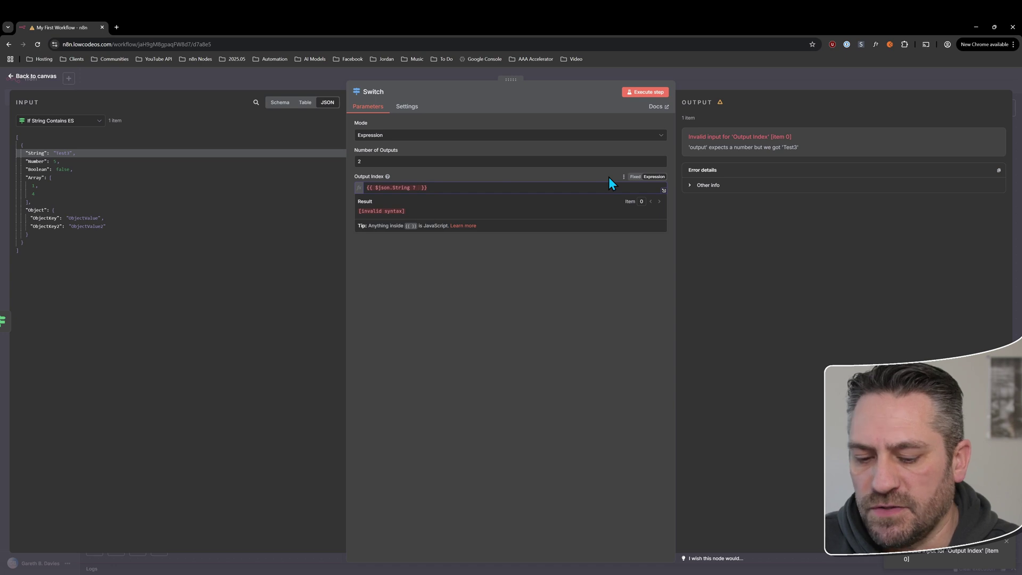
type("| ")
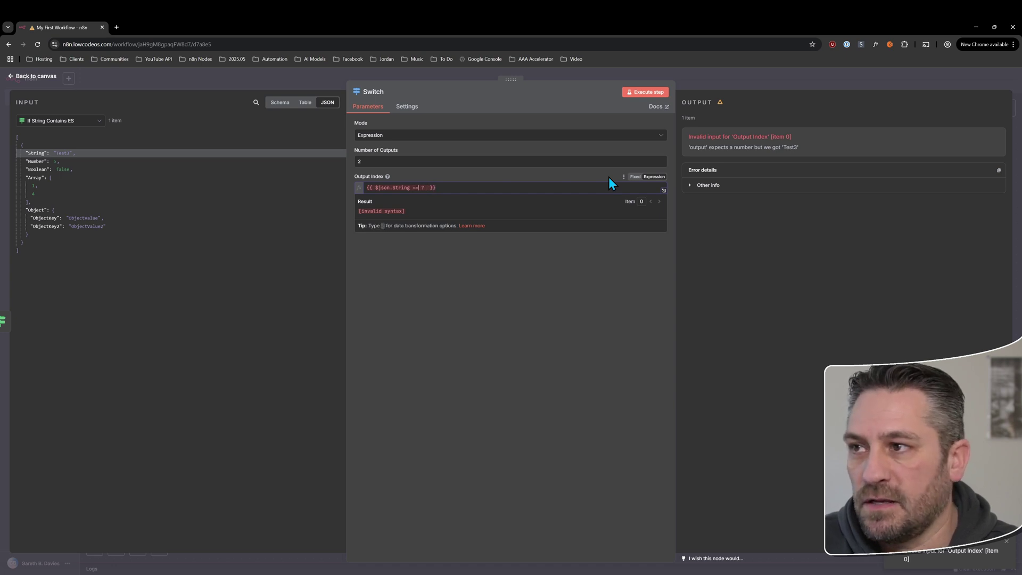
type("= ")
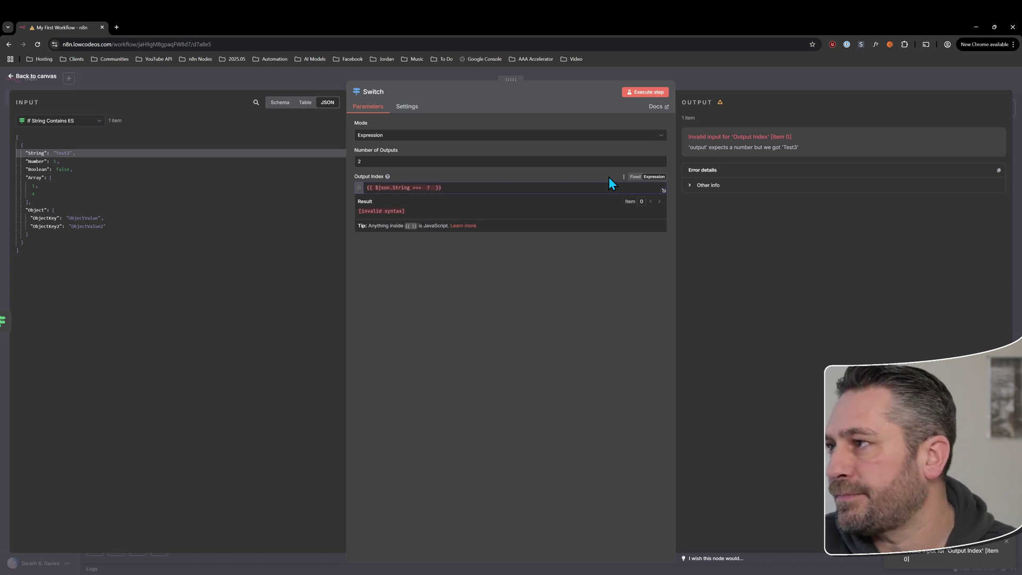
type("\"T")
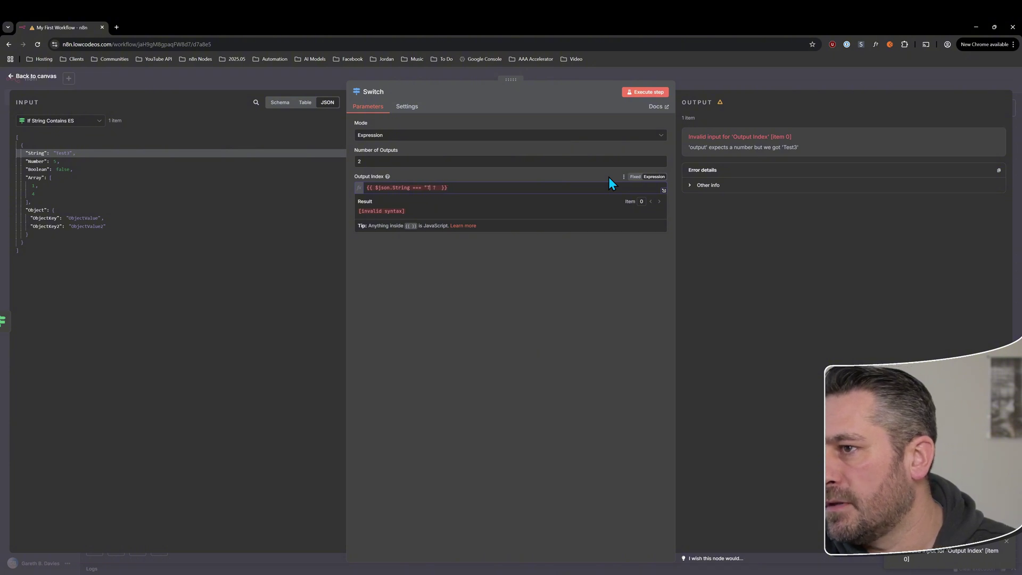
type("\"")
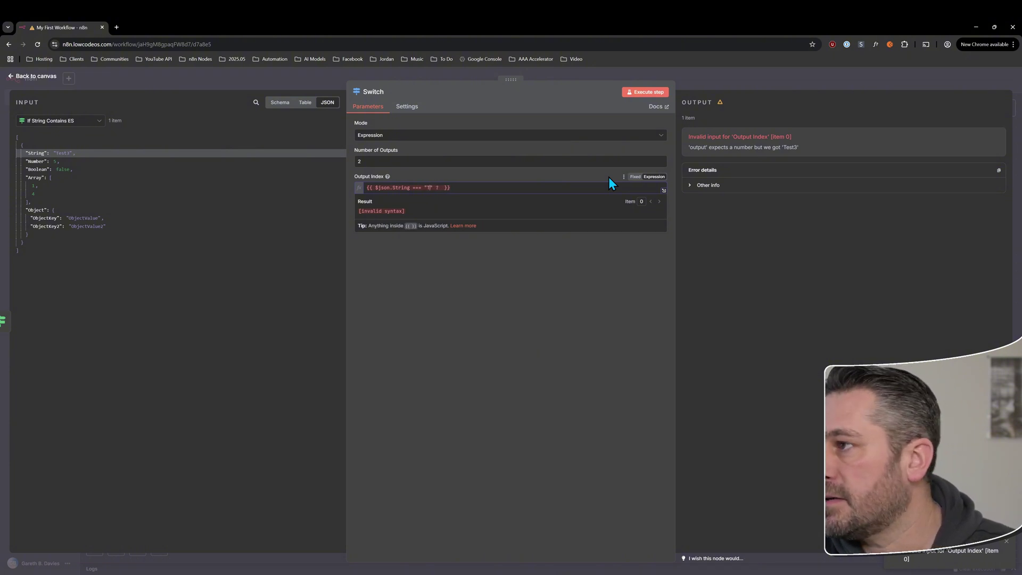
type("est3")
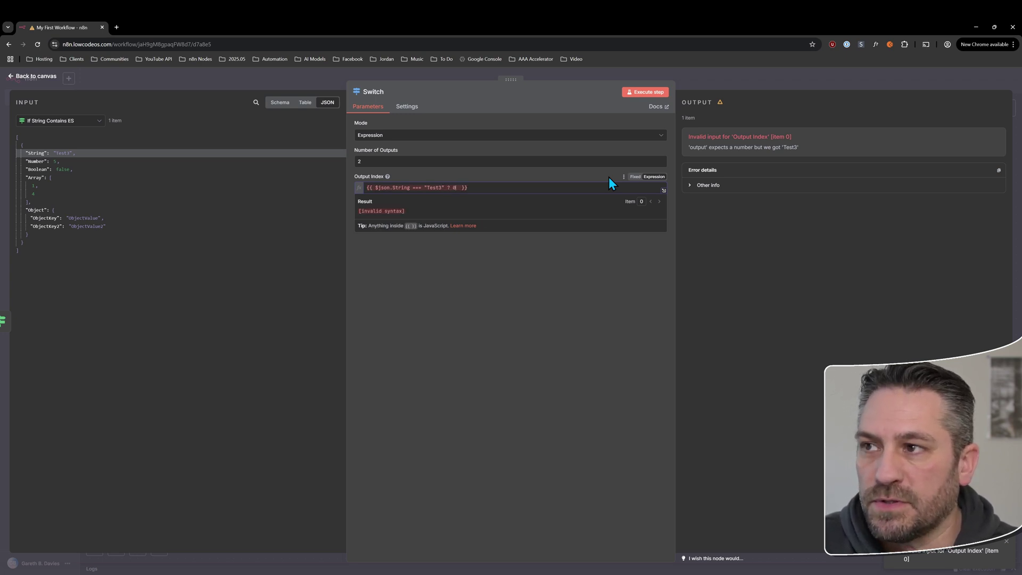
type(" 0 : 1")
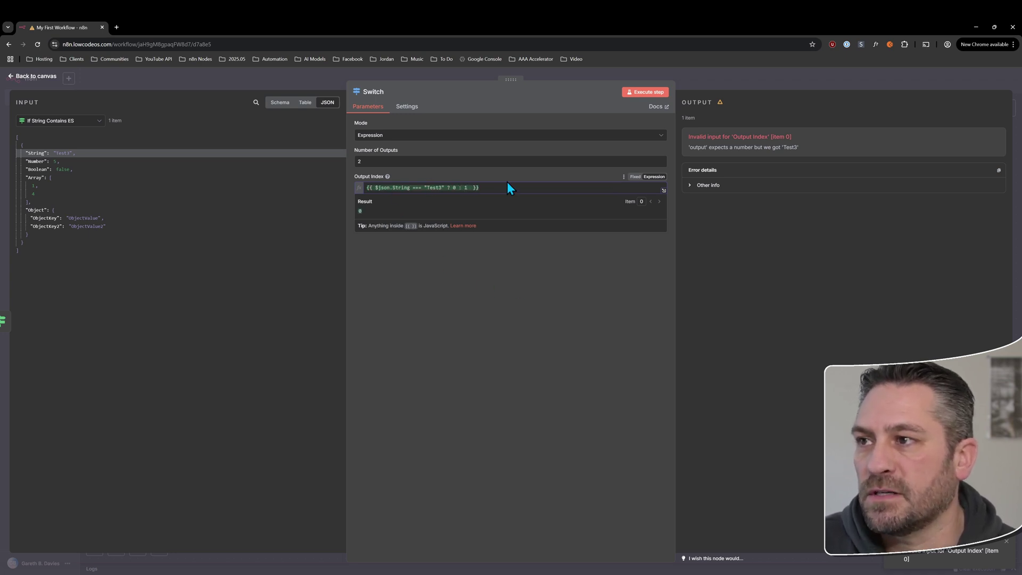
Review the condition, true value and false value of the Output Index expression against the number requirement in the error text
left_click_drag(377, 187, 445, 187)
left_click(376, 187)
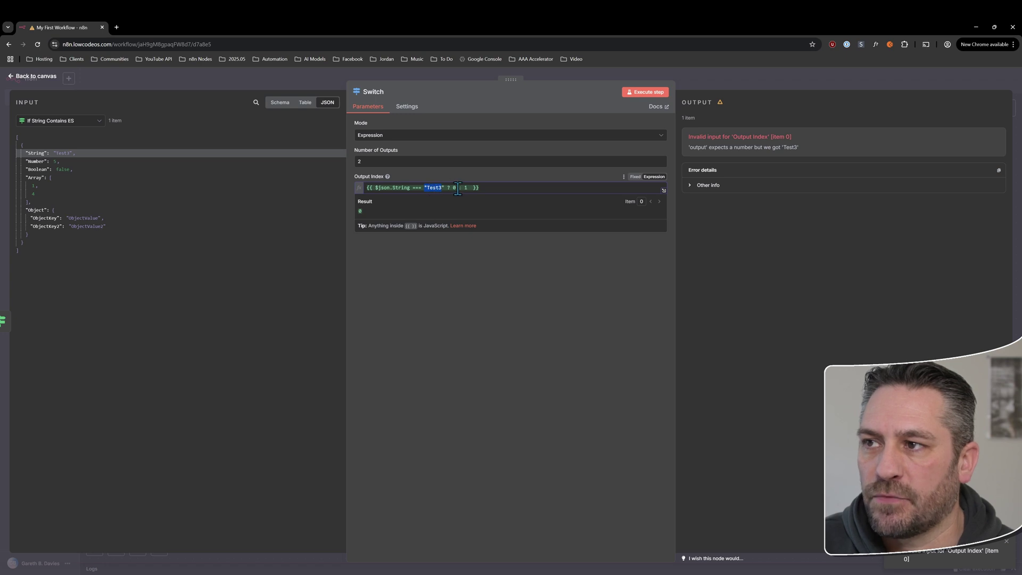
left_click(452, 188)
left_click_drag(453, 189, 458, 189)
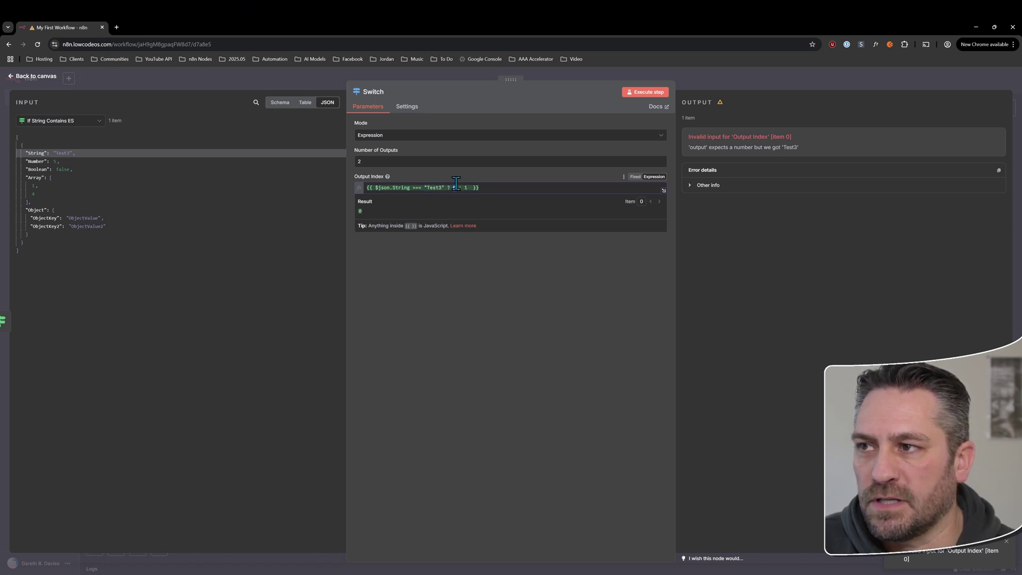
left_click(459, 187)
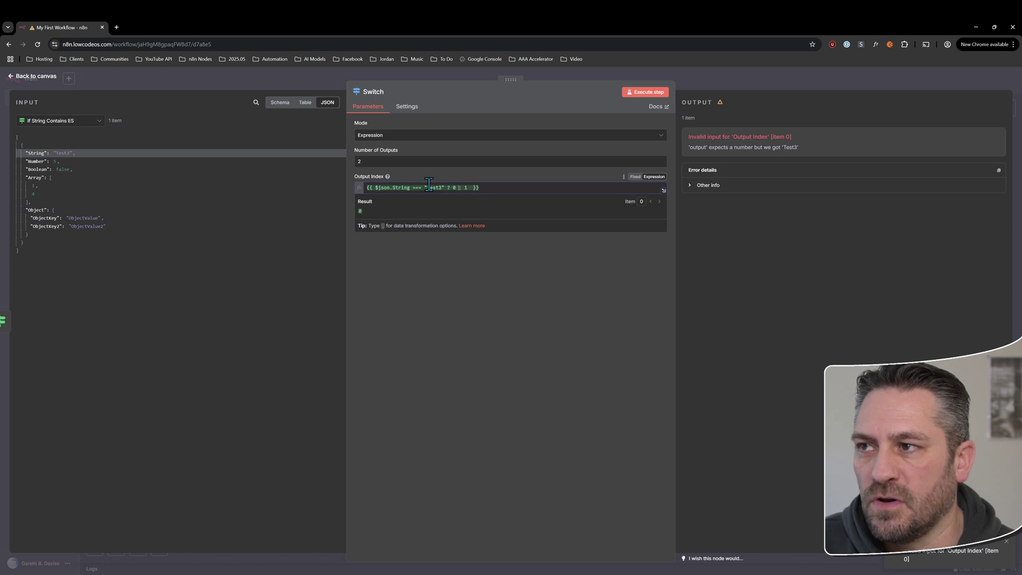
type("1")
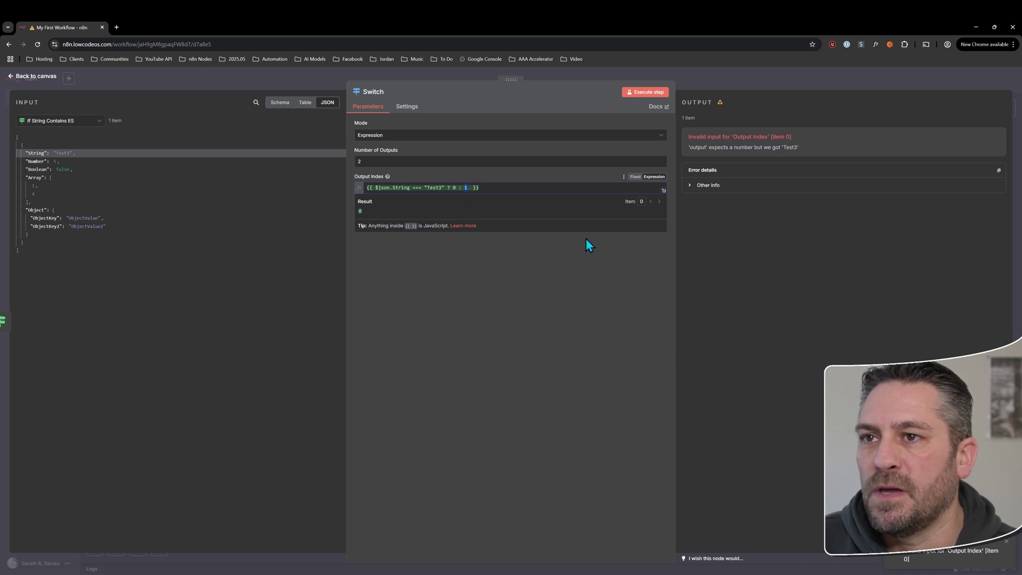
left_click_drag(717, 148, 762, 147)
left_click(555, 261)
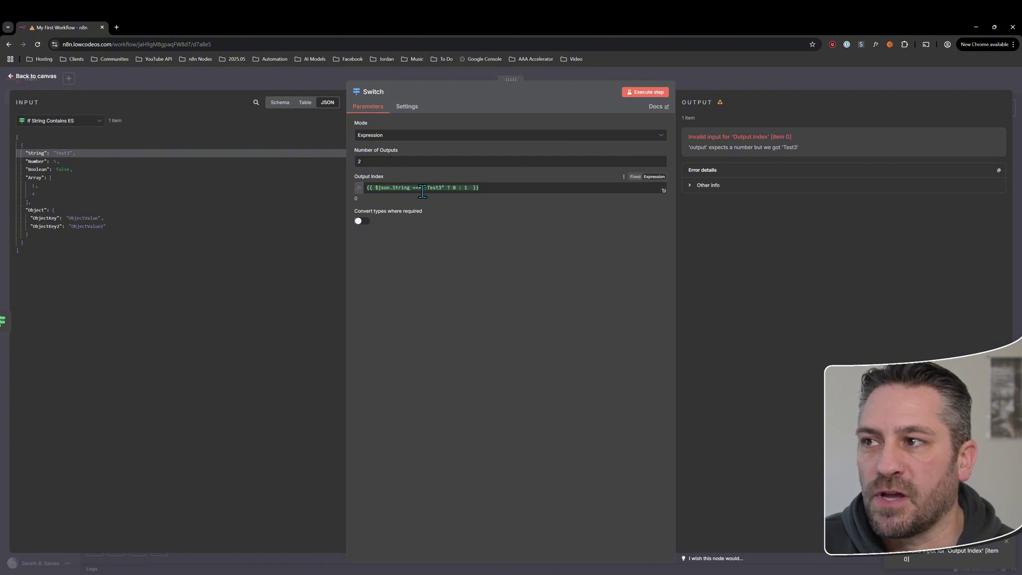
left_click(452, 188)
left_click(453, 290)
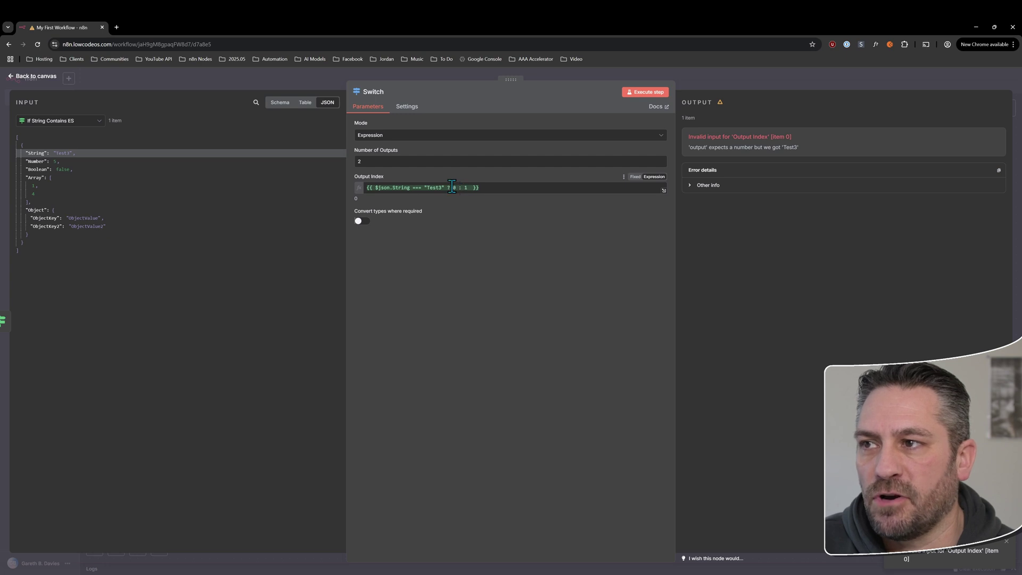
Execute the Switch step with the "Test3" condition and compare the output with the expression's true value
left_click(646, 92)
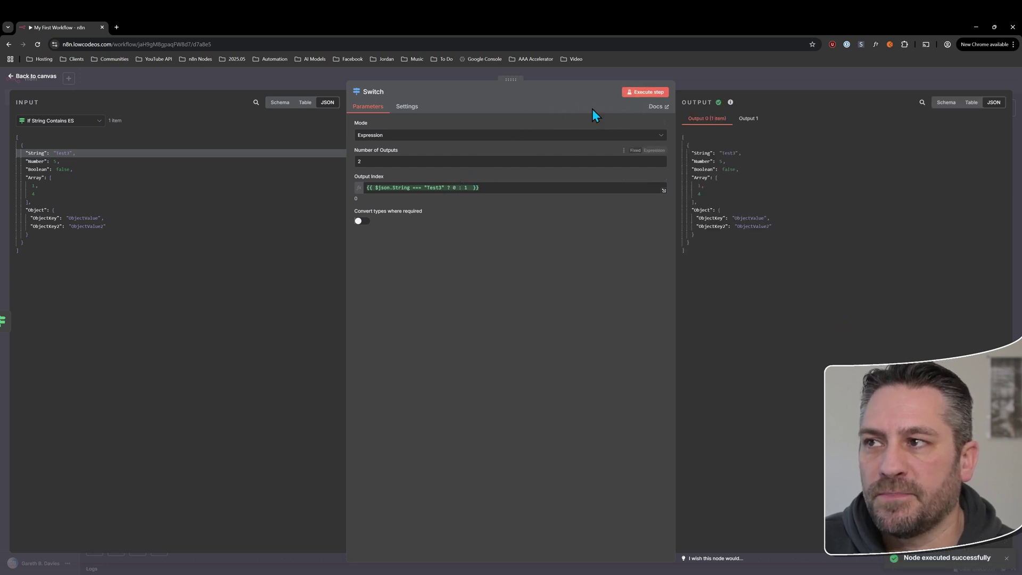
left_click_drag(413, 188, 433, 187)
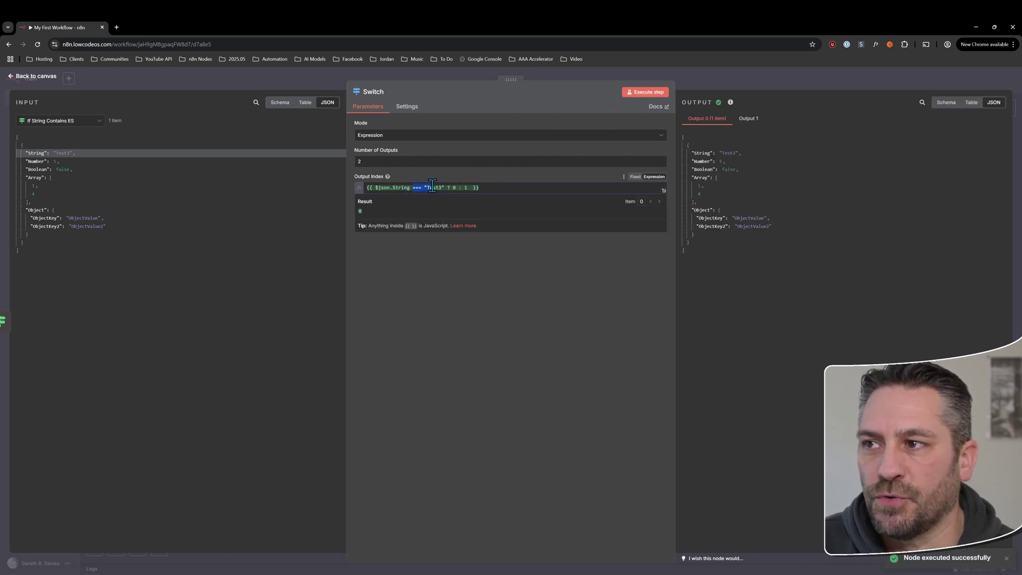
double_click(454, 187)
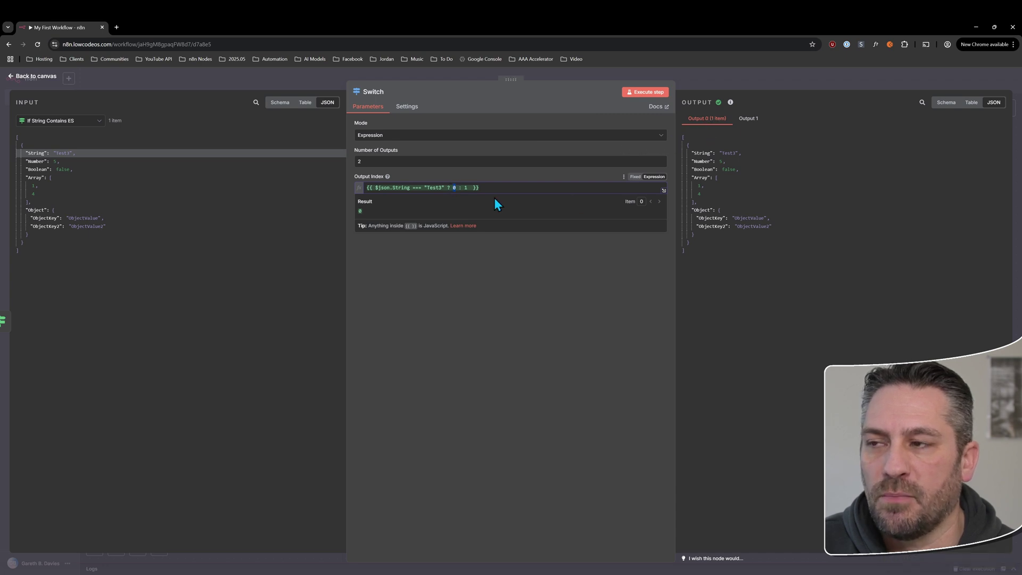
Change the compared text in the Output Index expression to "Test4", execute the step, and view Output 1
left_click(441, 187)
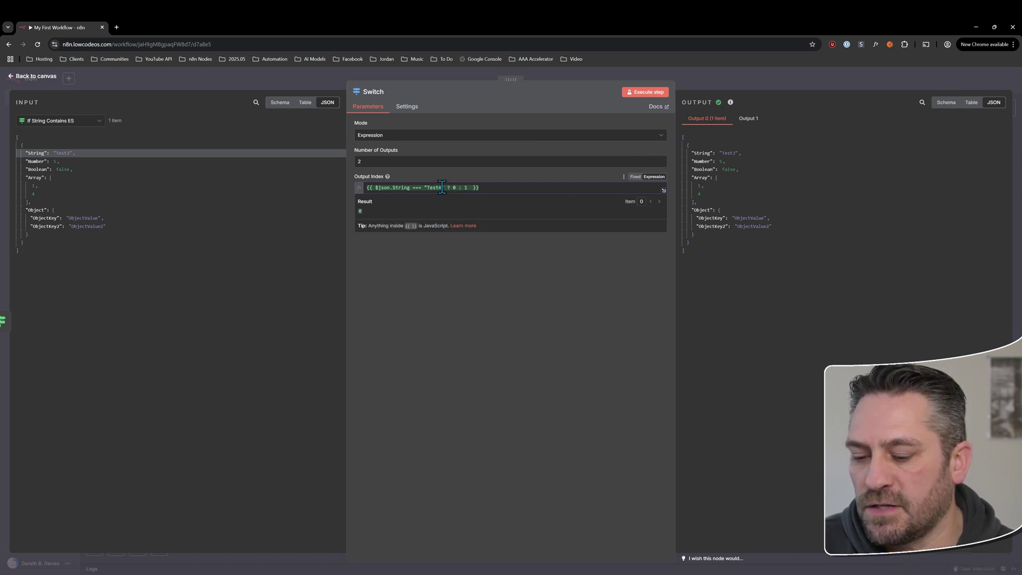
type("4")
left_click(468, 277)
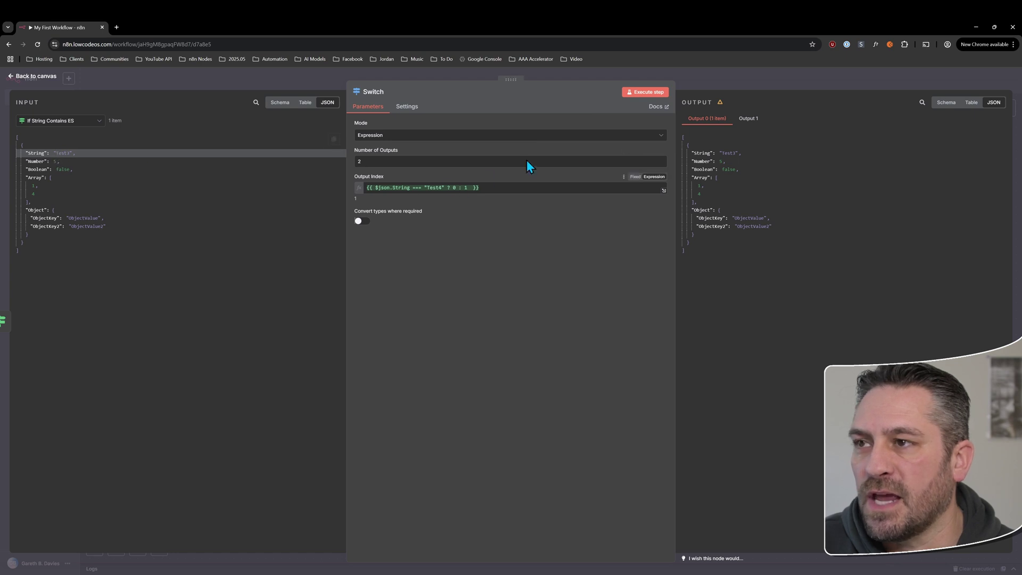
left_click(645, 91)
left_click(733, 119)
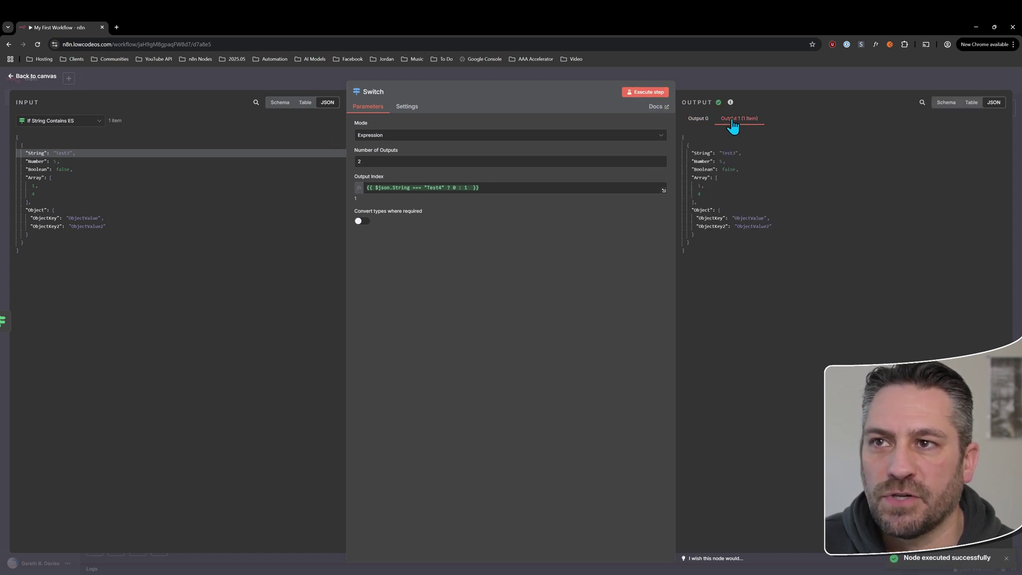
Review the Output Index expression and the Mode options, keeping the Switch in Expression mode
left_click(511, 186)
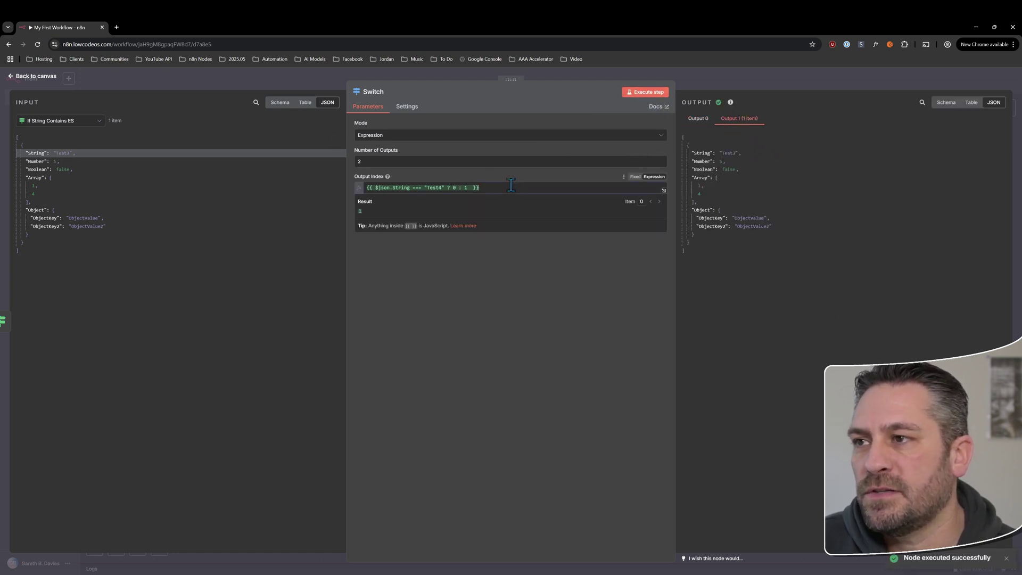
left_click(367, 182)
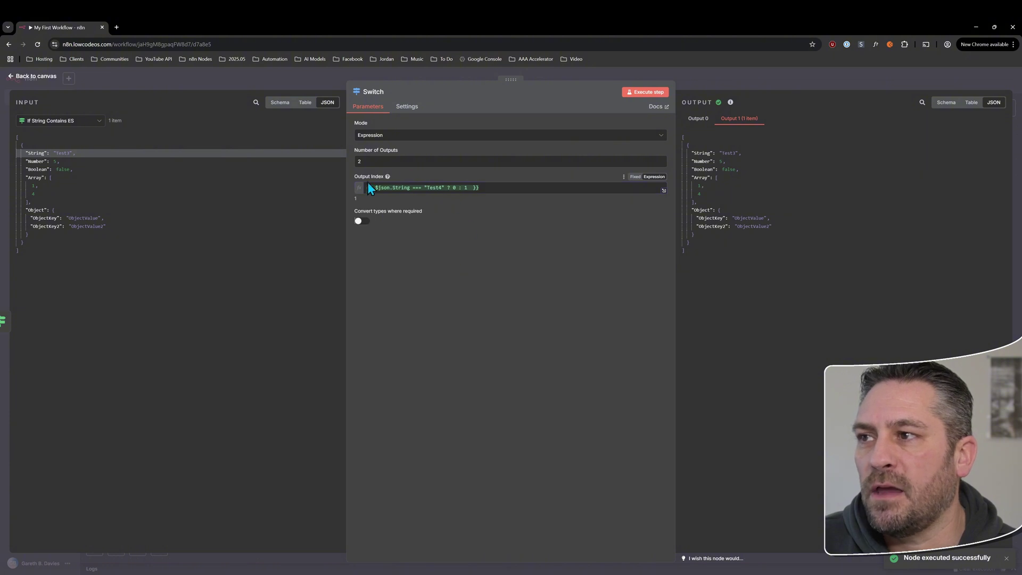
left_click(390, 140)
left_click(404, 164)
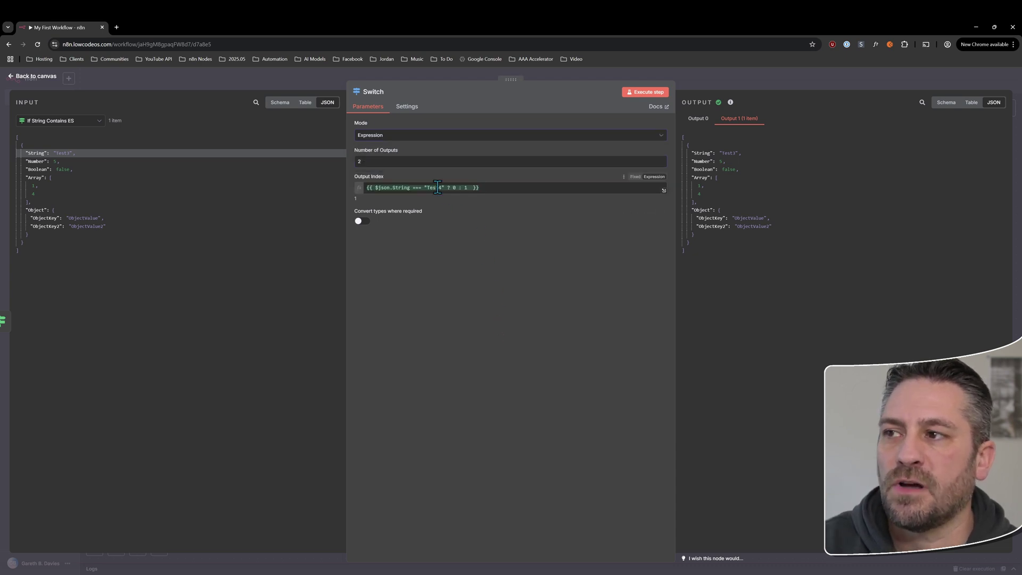
left_click_drag(482, 187, 368, 189)
left_click(466, 297)
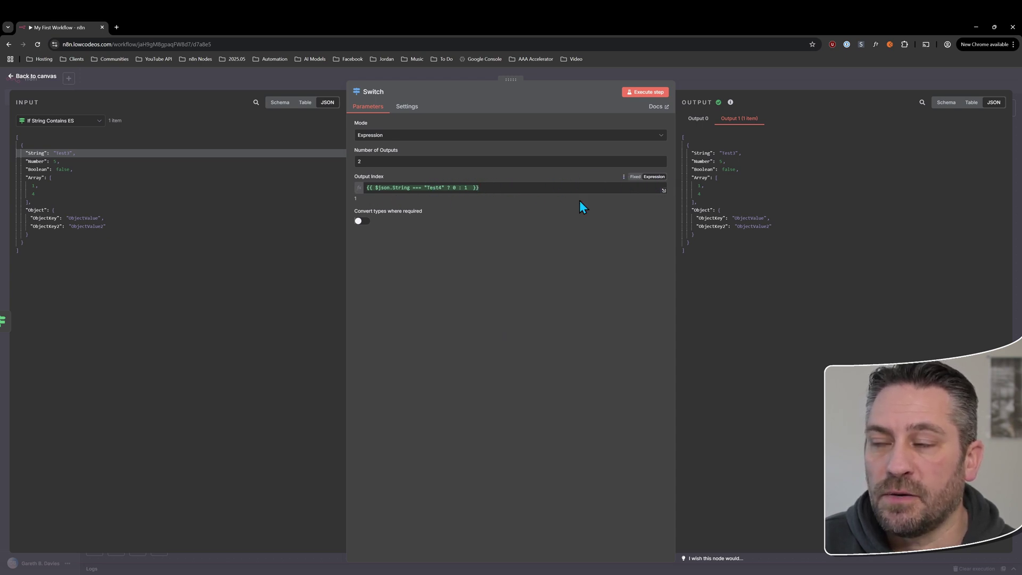
Set the Switch's Number of Outputs to 5
left_click_drag(361, 166, 349, 164)
type("5")
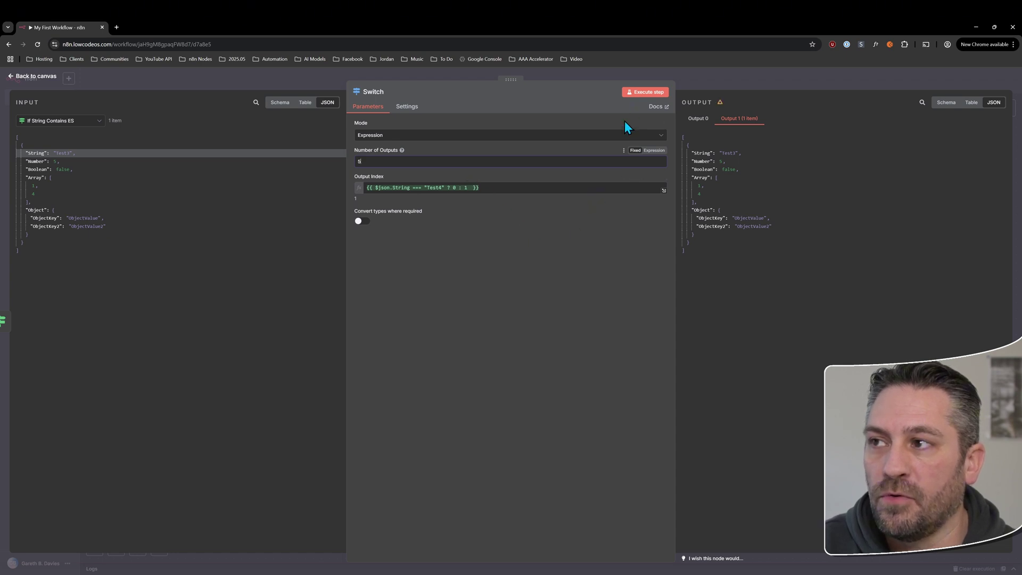
Execute the Switch step with five outputs and check the Output 2, Output 3 and Output 1 branches
left_click(647, 92)
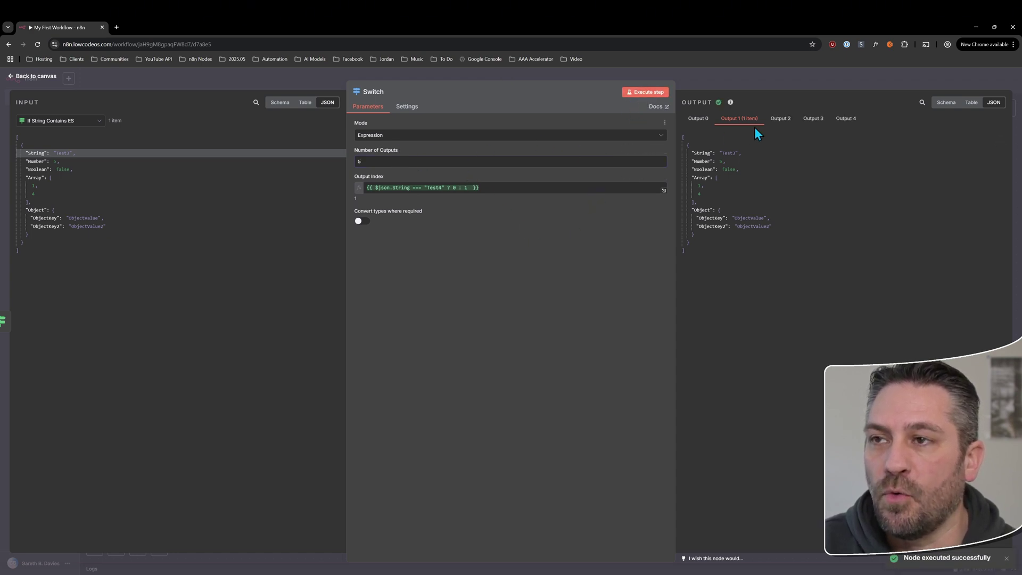
left_click(773, 120)
left_click(814, 119)
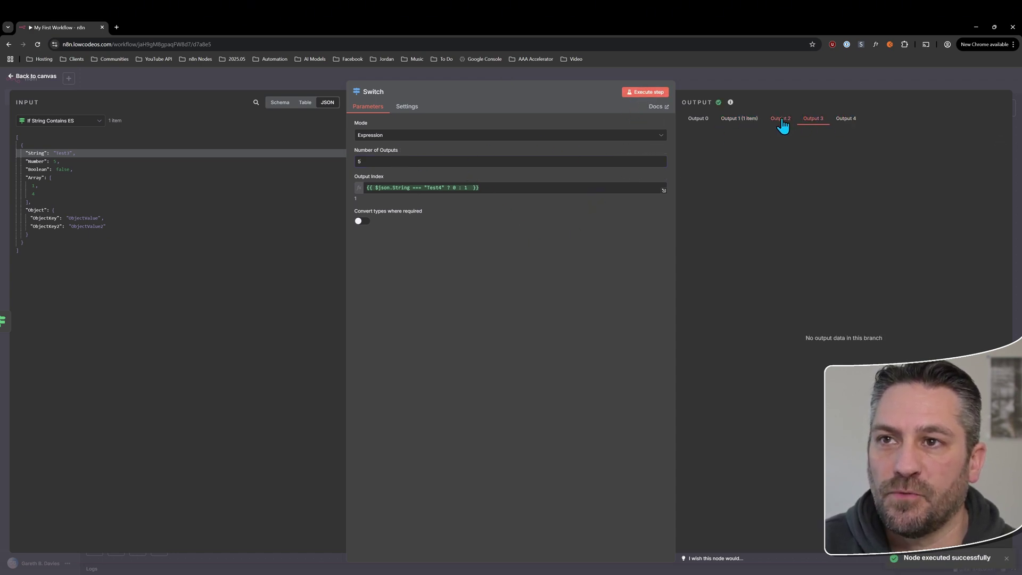
left_click(740, 120)
Examine how the Output Index expression's true and false values relate to the Number of Outputs setting
left_click(480, 187)
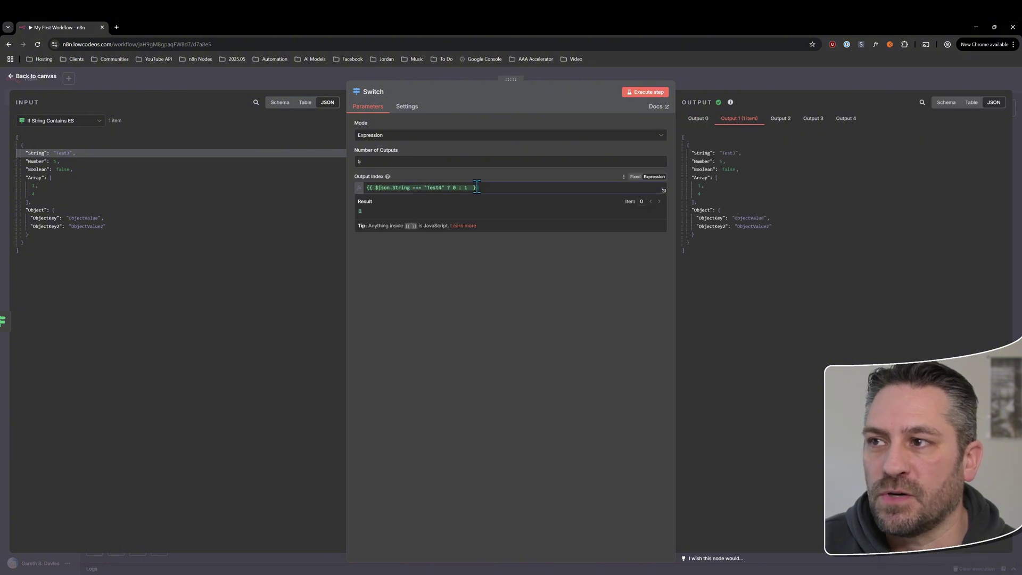
left_click_drag(482, 188, 377, 189)
left_click(465, 188)
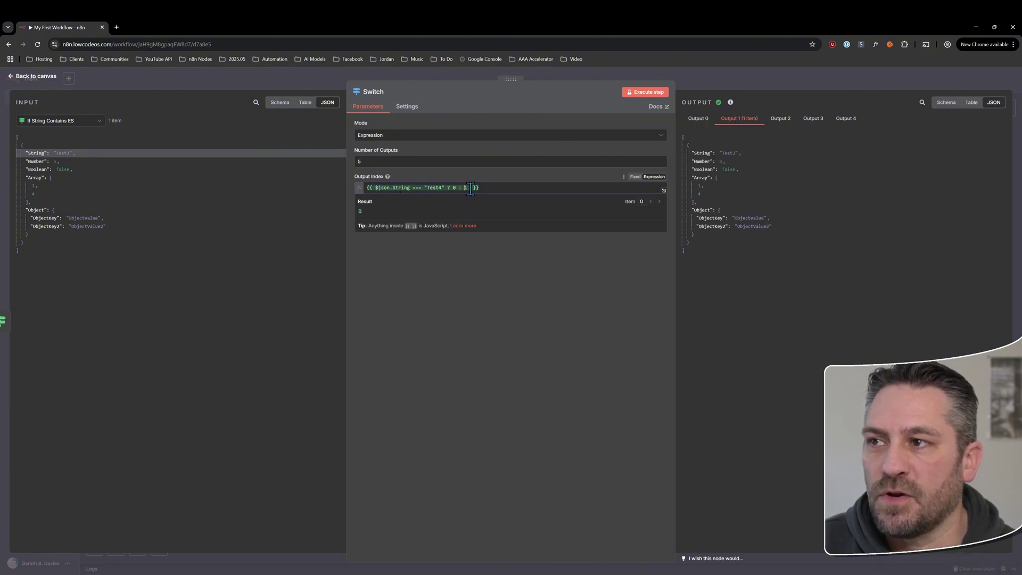
left_click_drag(479, 188, 348, 194)
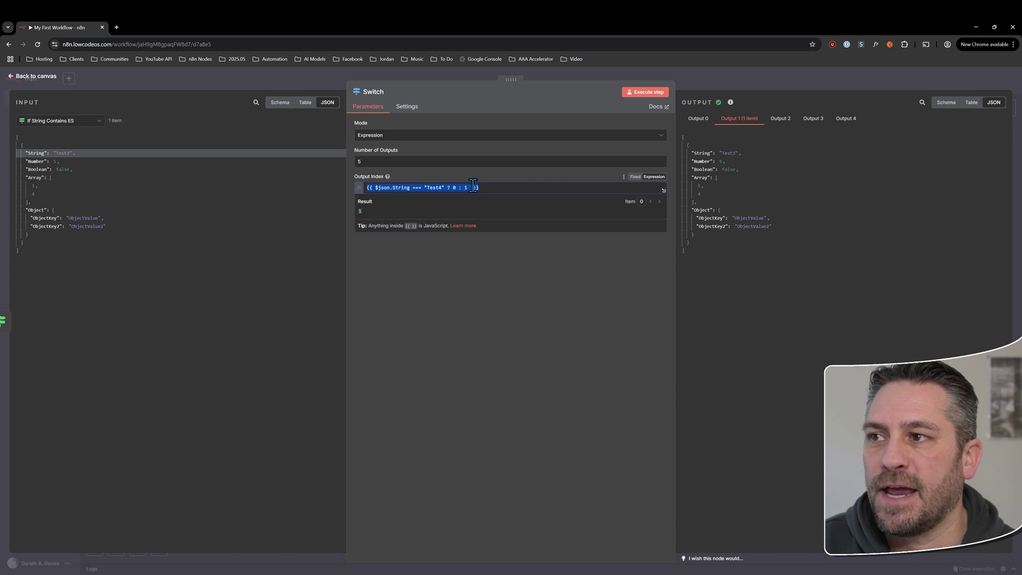
left_click(349, 164)
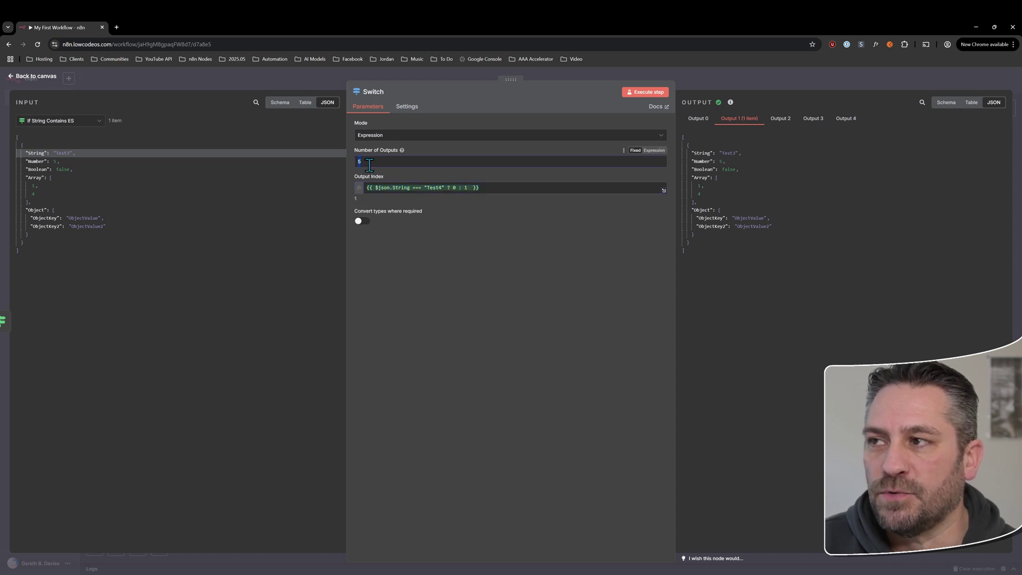
left_click(455, 188)
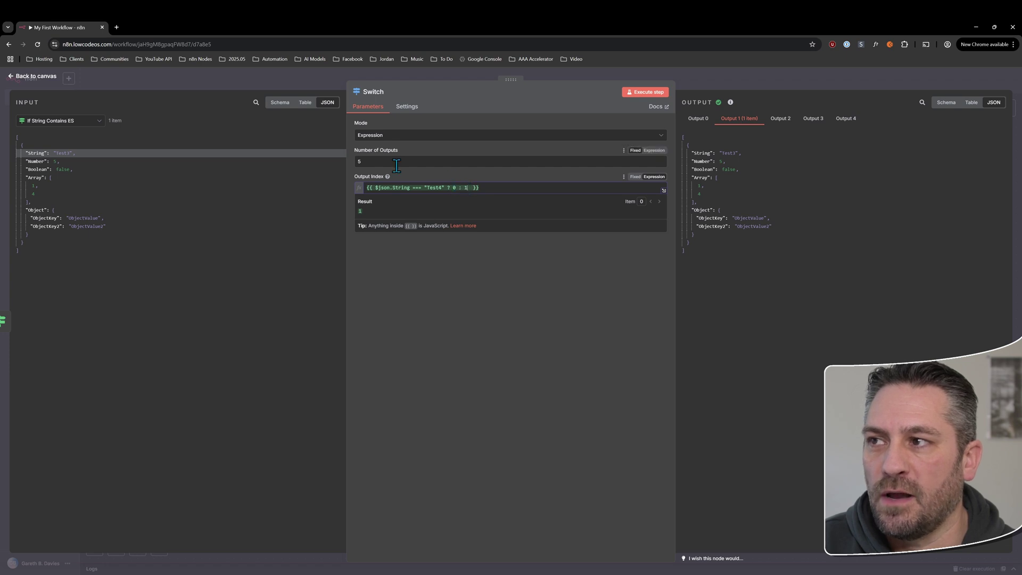
left_click(490, 189)
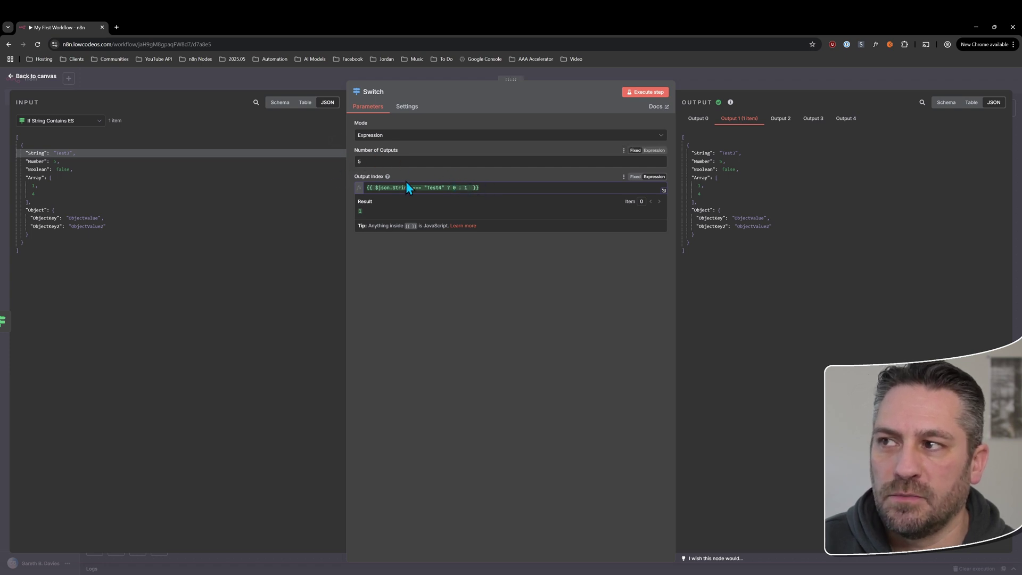
left_click(413, 308)
left_click(370, 160)
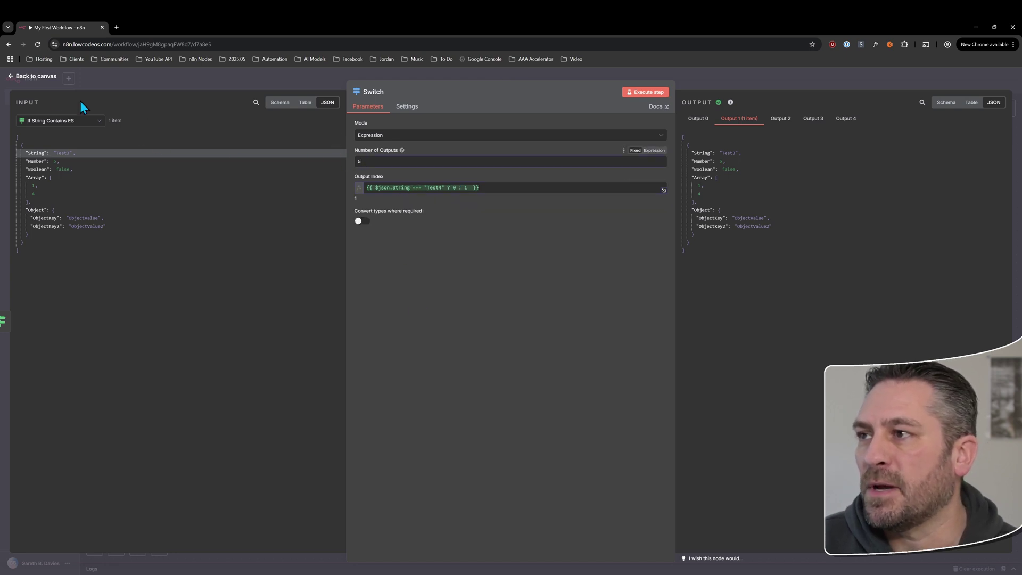